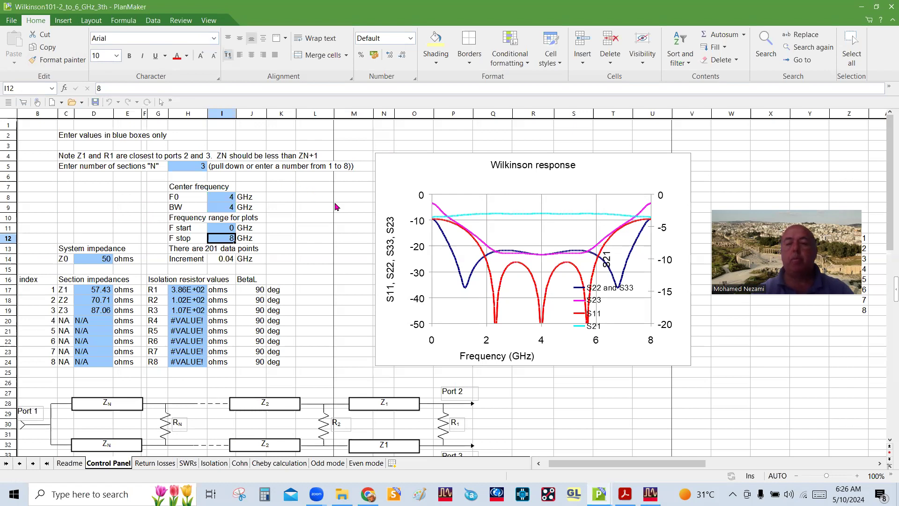
Step: Review the section count options and the center frequency, bandwidth and plot start and stop frequency cells in the control panel
click(195, 170)
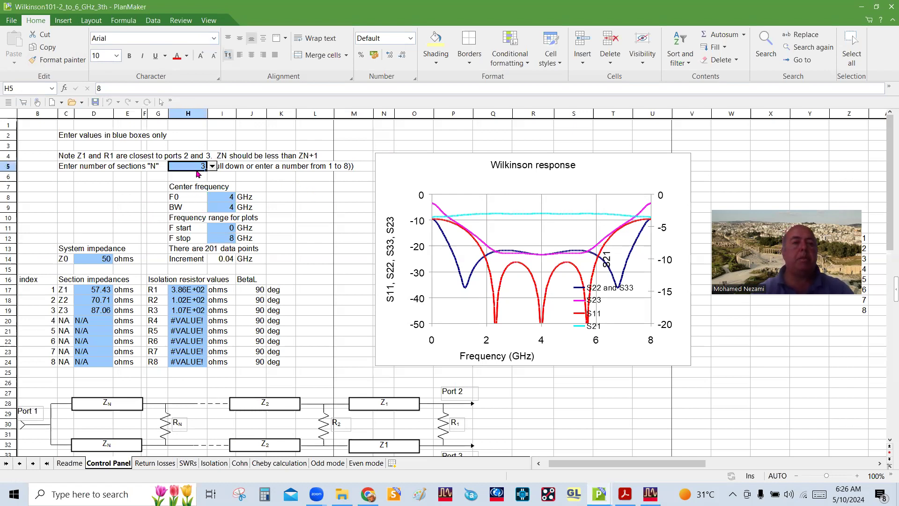
click(212, 167)
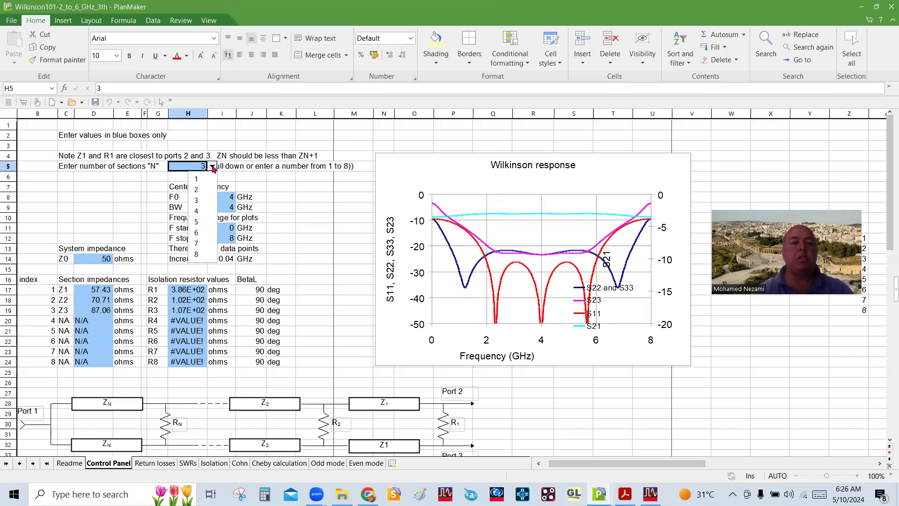
click(212, 167)
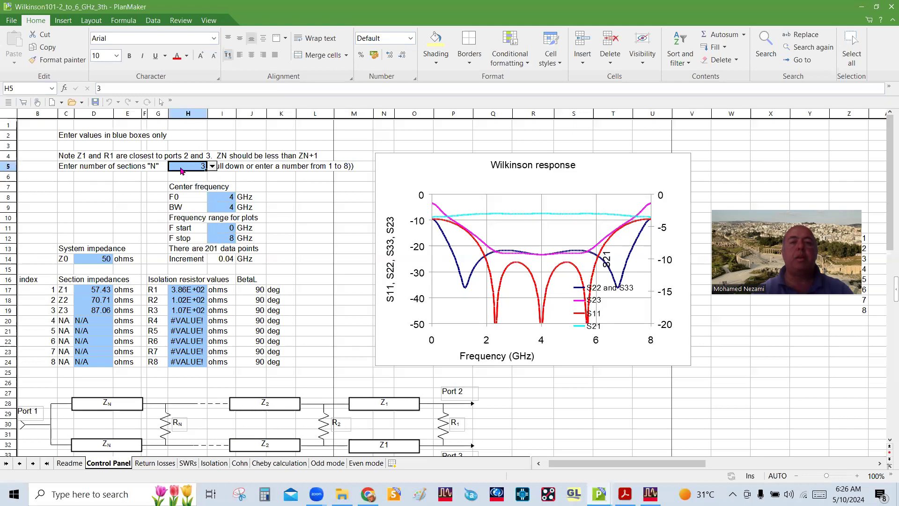
click(233, 201)
click(222, 209)
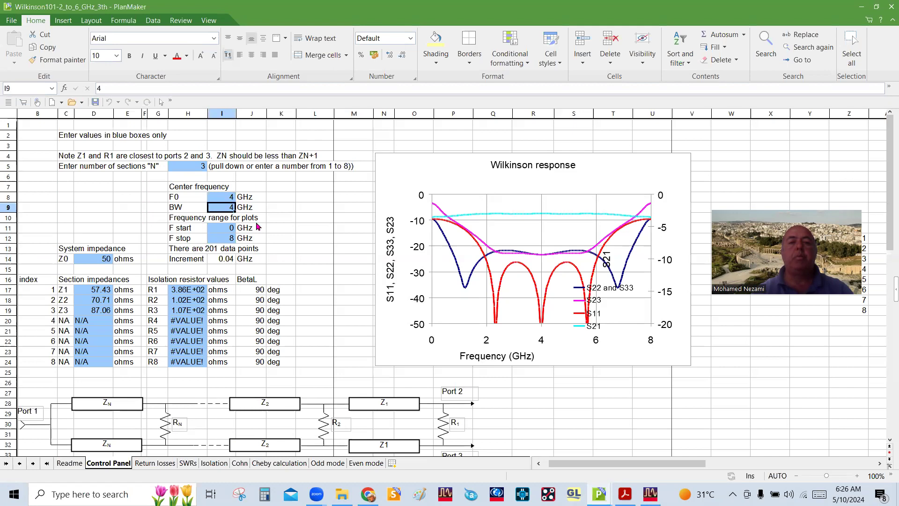
click(229, 230)
click(228, 239)
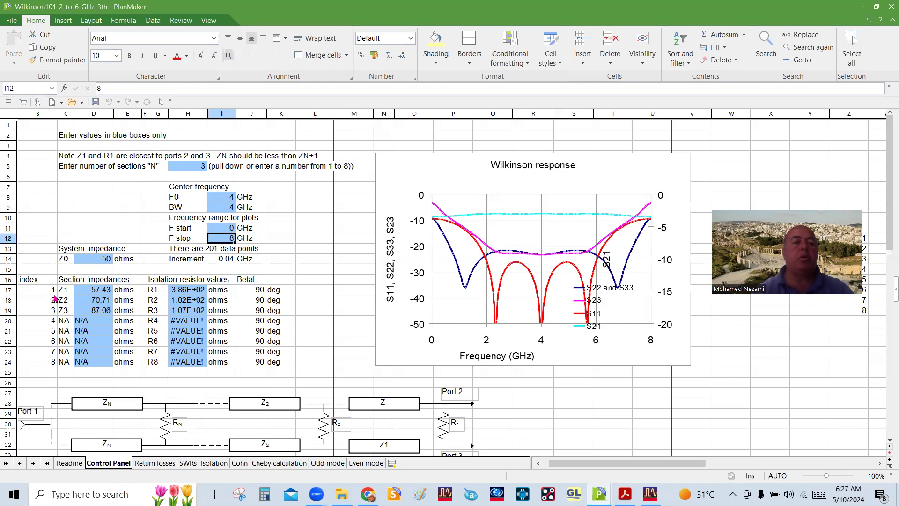
Step: Examine the calculated section impedances Z1 to Z3 and the isolation resistor values R1 to R3
click(93, 294)
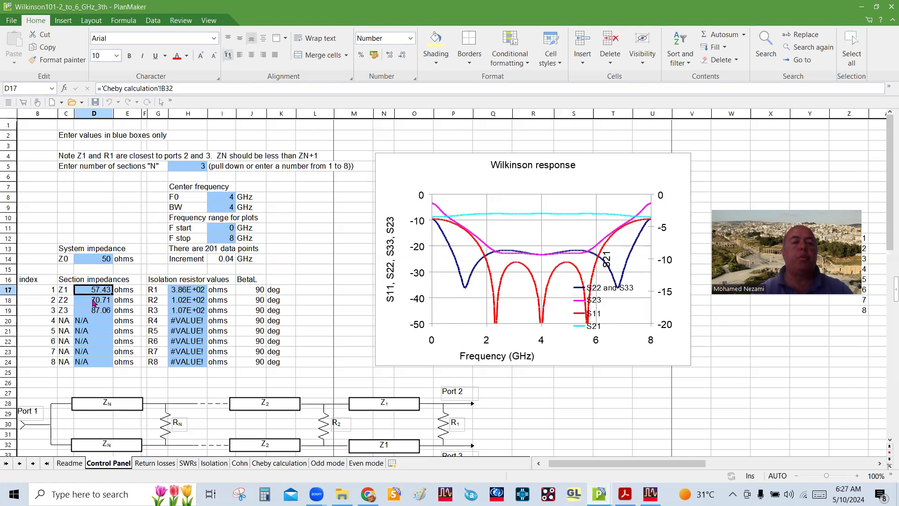
click(94, 302)
click(98, 312)
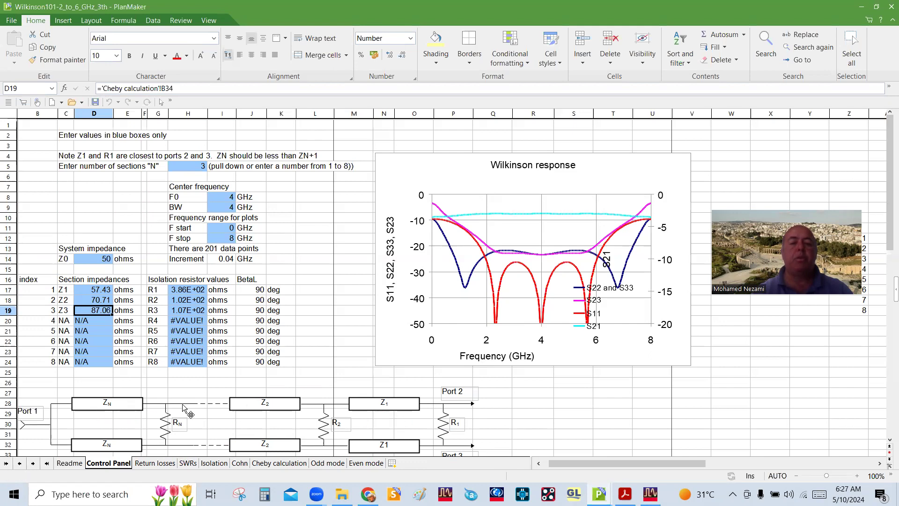
drag(97, 292, 104, 314)
drag(189, 290, 190, 310)
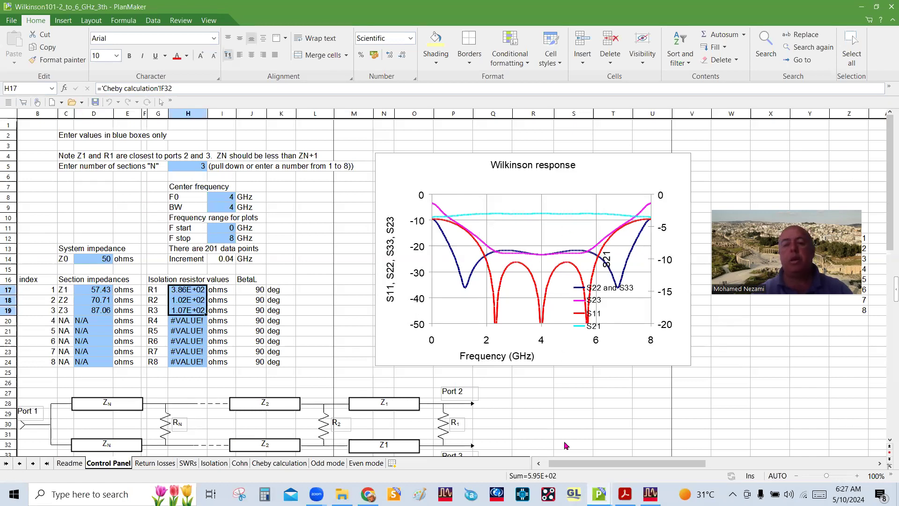
Step: Switch to the Acrobat slides and compare the three-section divider calculation with the ideal 2GHz to 6GHz circuit page
click(630, 486)
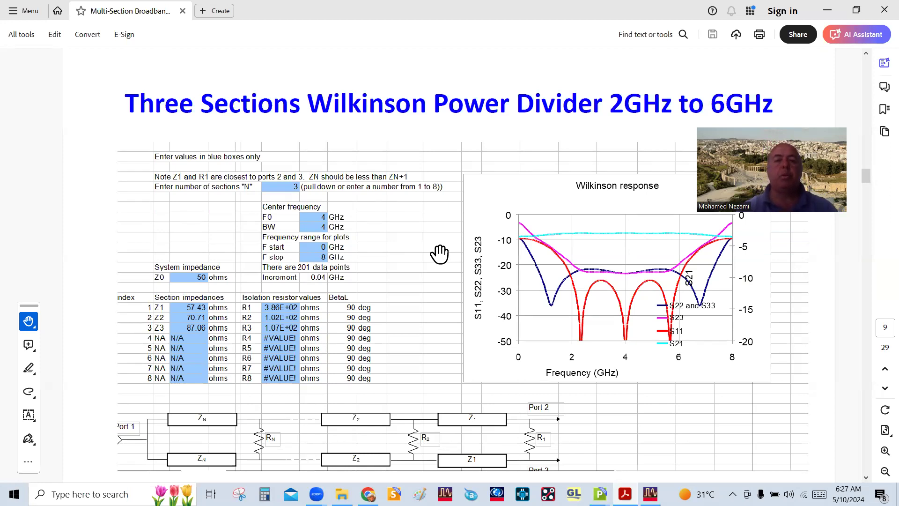
scroll(439, 254, down, 1)
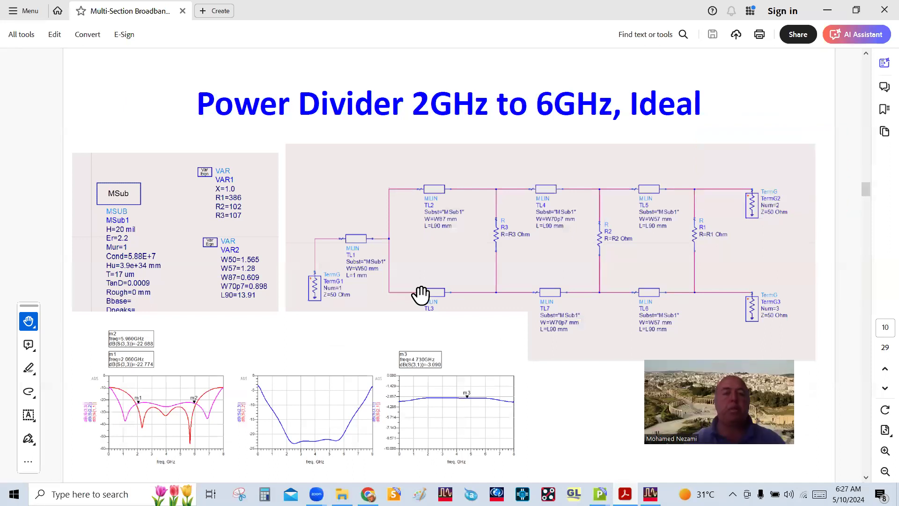
scroll(333, 248, up, 1)
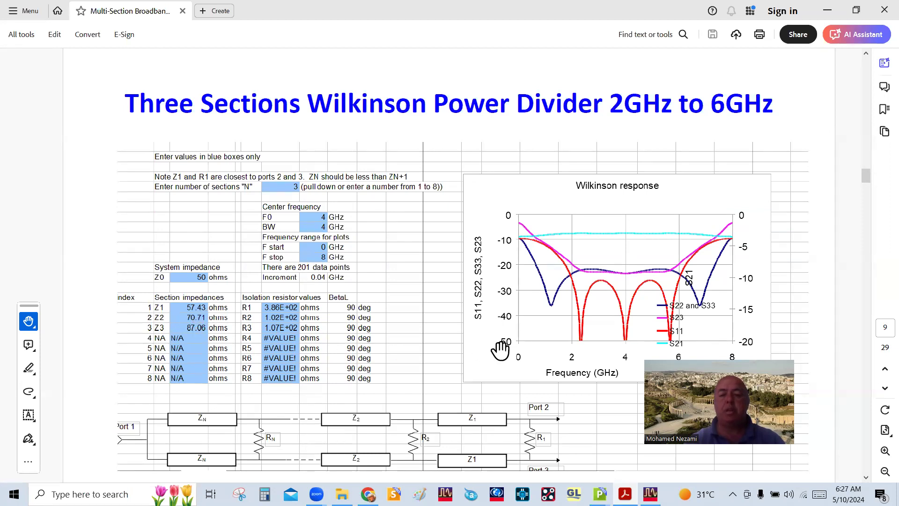
scroll(393, 310, down, 1)
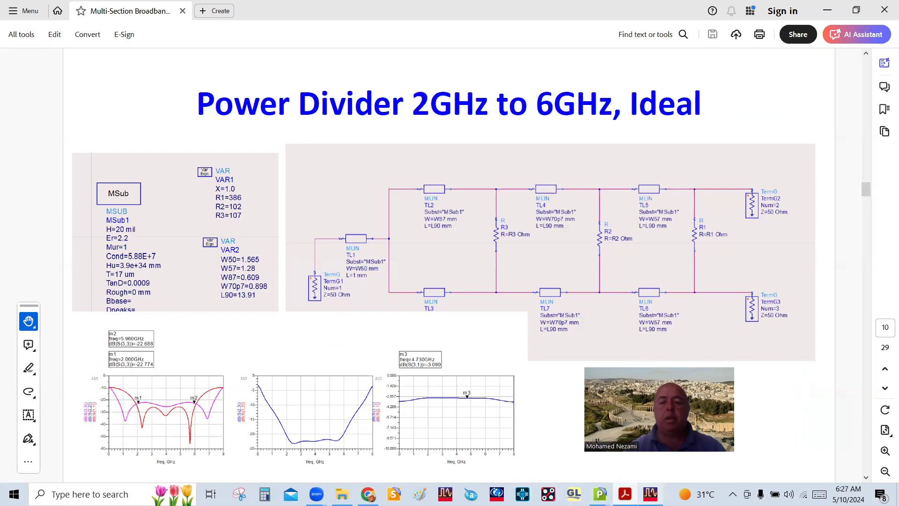
Step: Switch to Advanced Design System and open the schematic of cell "Three Sections Wilkinson Power Divider 2GHz to 6GHz --- 01"
click(651, 493)
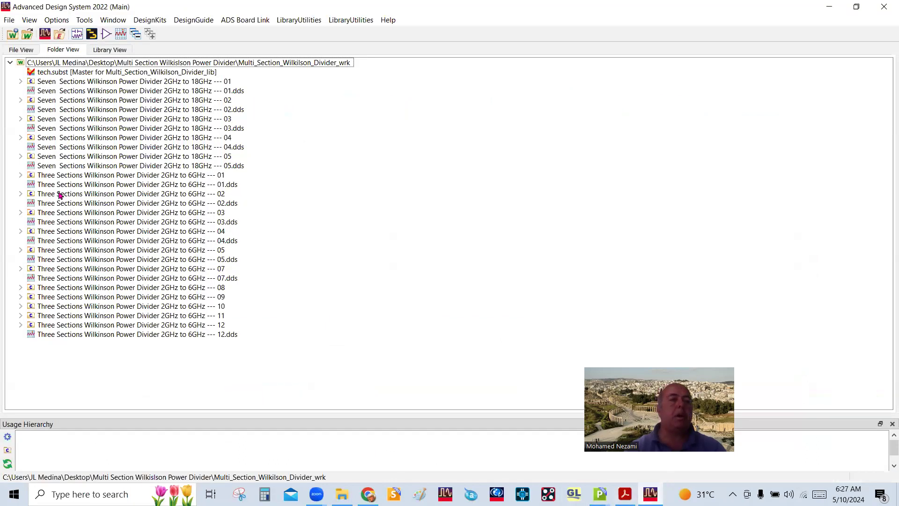
click(116, 176)
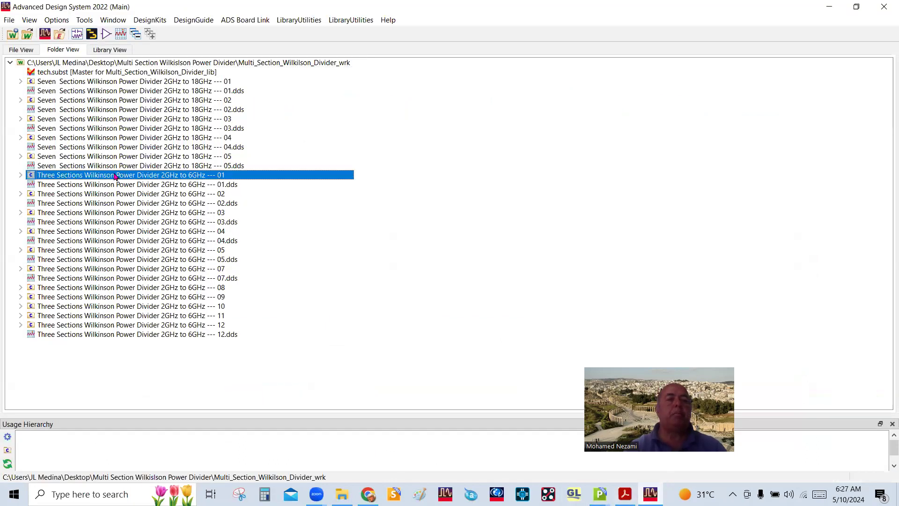
double_click(42, 180)
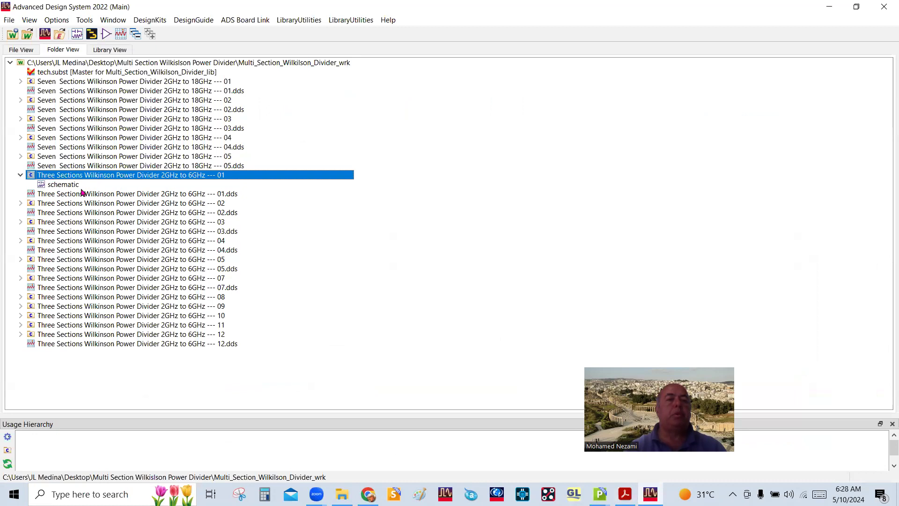
double_click(66, 185)
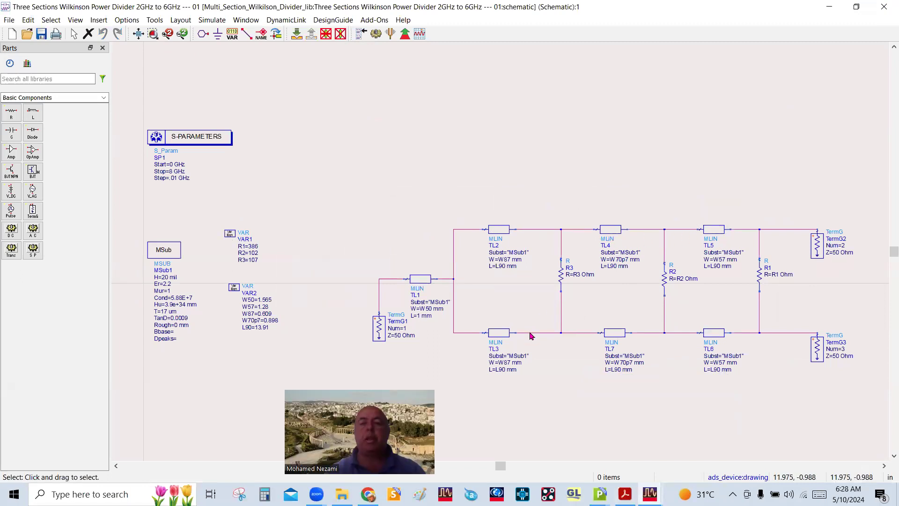
Step: Inspect the isolation resistors R3, R2 and R1 between the two arms of the divider
click(562, 279)
click(665, 279)
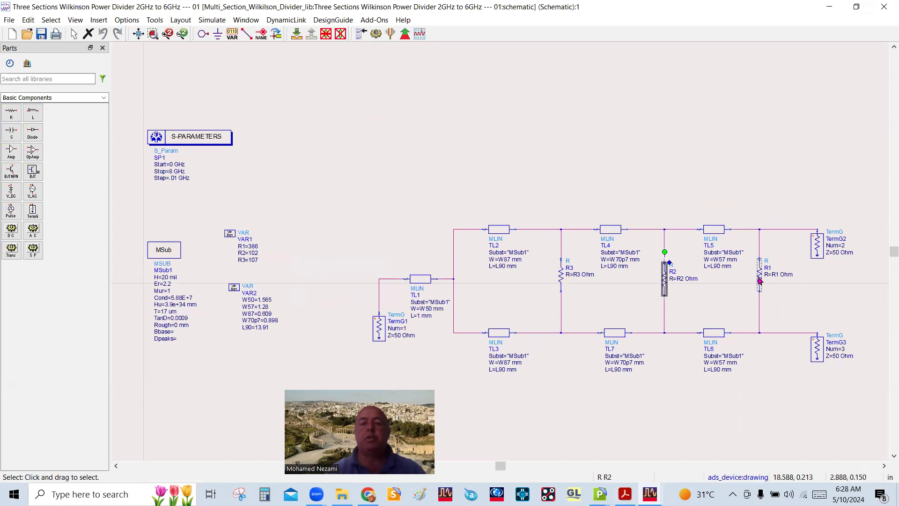
click(759, 277)
click(695, 120)
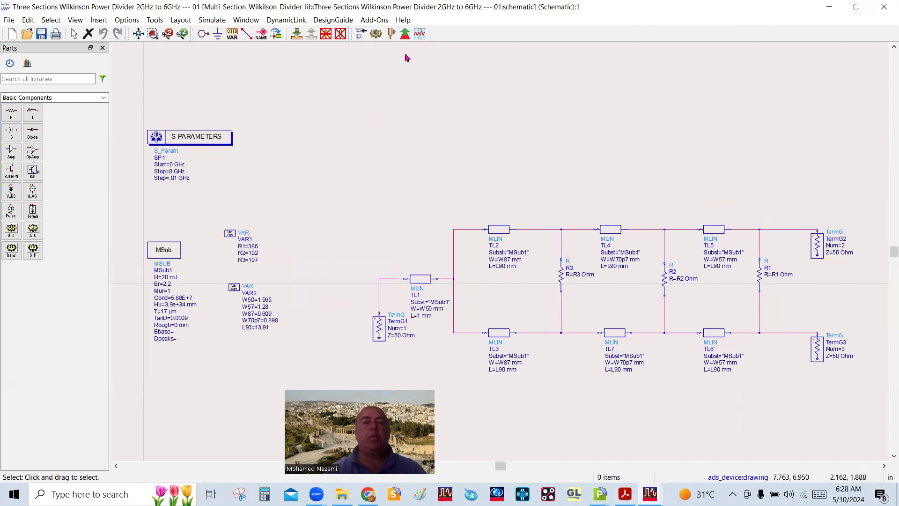
Step: Simulate the schematic and place a marker at about 1.97 GHz on the dB(S(3,1)) trace
click(376, 34)
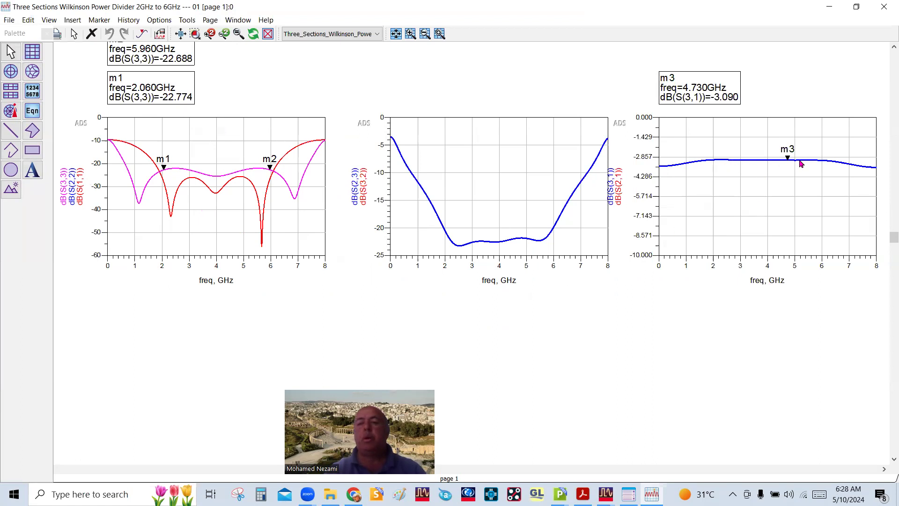
mouse_move(723, 164)
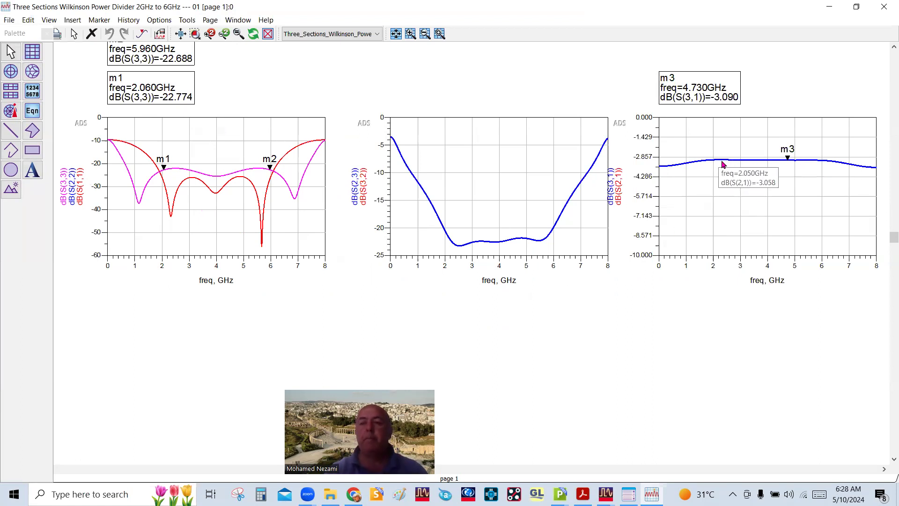
click(142, 36)
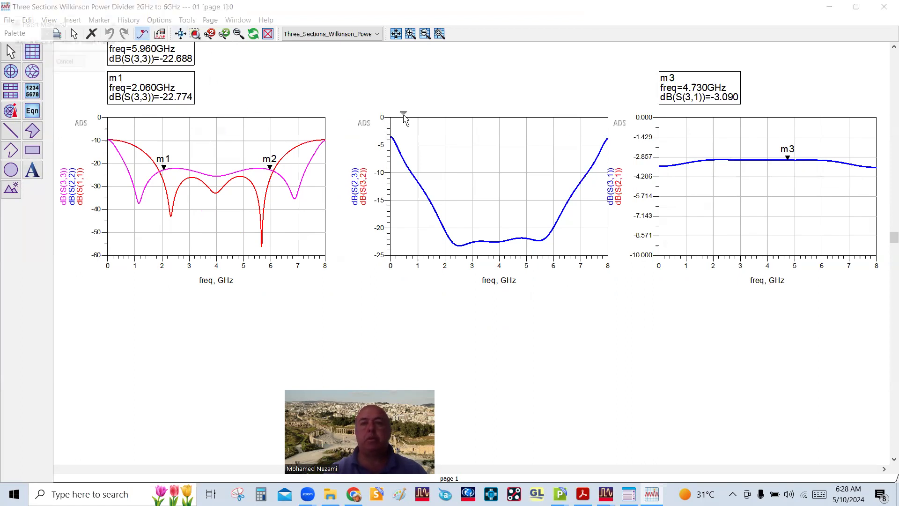
click(713, 161)
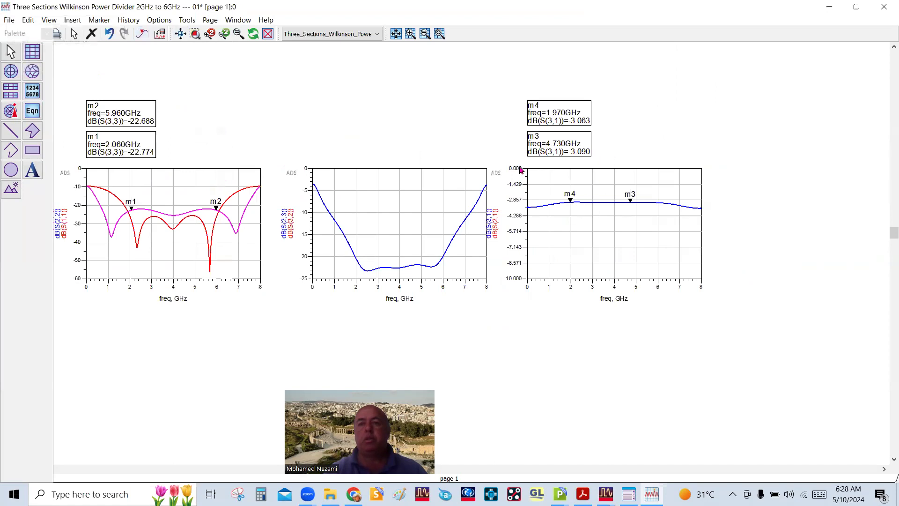
scroll(520, 167, up, 1)
scroll(474, 245, up, 1)
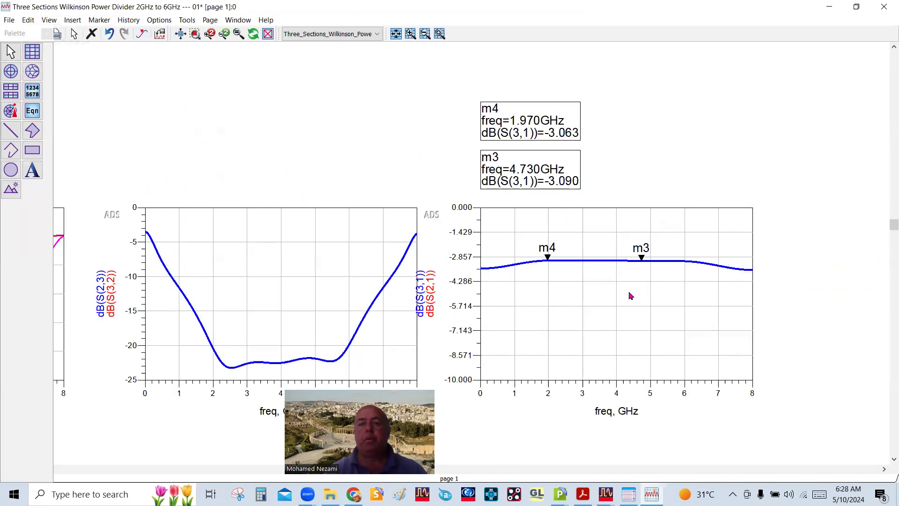
scroll(509, 247, down, 2)
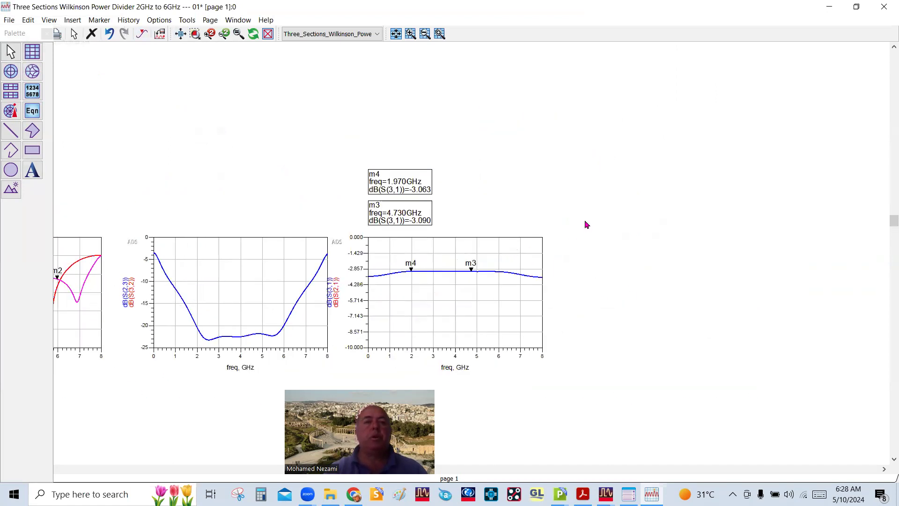
Step: Close the results display, saving its changes, and close the simulation status window
click(880, 5)
click(438, 263)
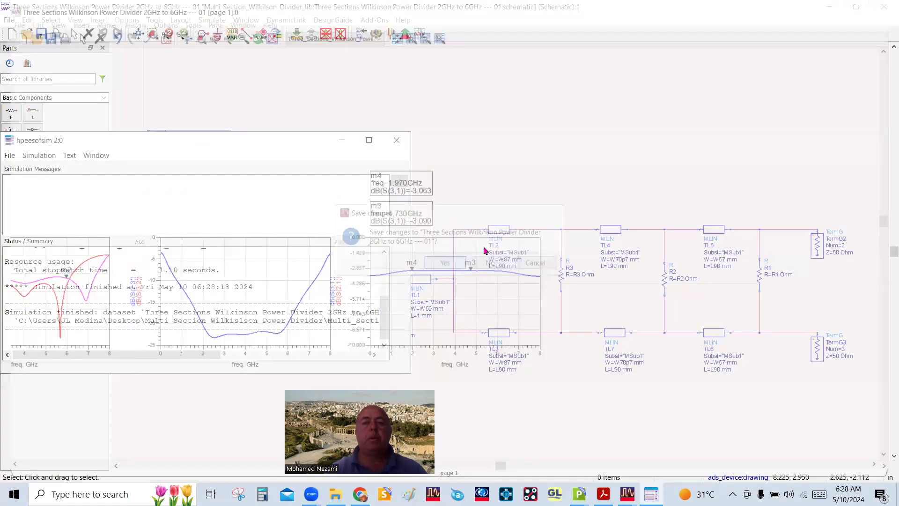
click(398, 141)
Step: Compare the VAR1 resistor and VAR2 line-width variables with section impedances Z1 to Z3 in the Wilkinson101-2_to_6_GHz_3th spreadsheet, returning to the schematic
scroll(518, 204, down, 1)
scroll(469, 293, up, 1)
scroll(474, 284, up, 3)
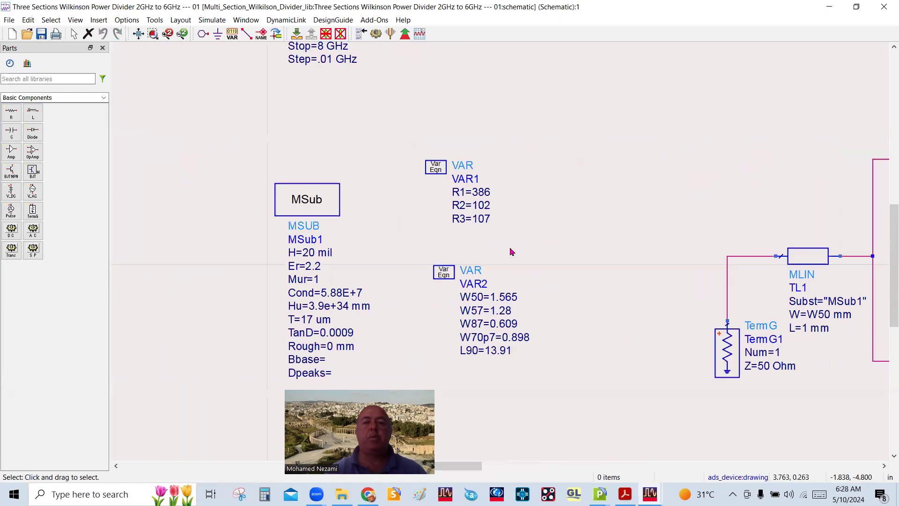
scroll(508, 253, up, 1)
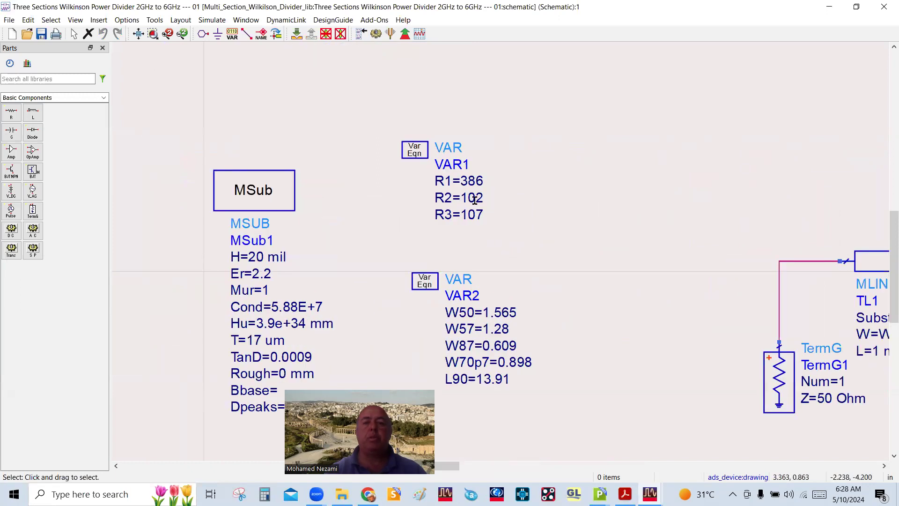
scroll(509, 251, down, 1)
scroll(509, 252, up, 2)
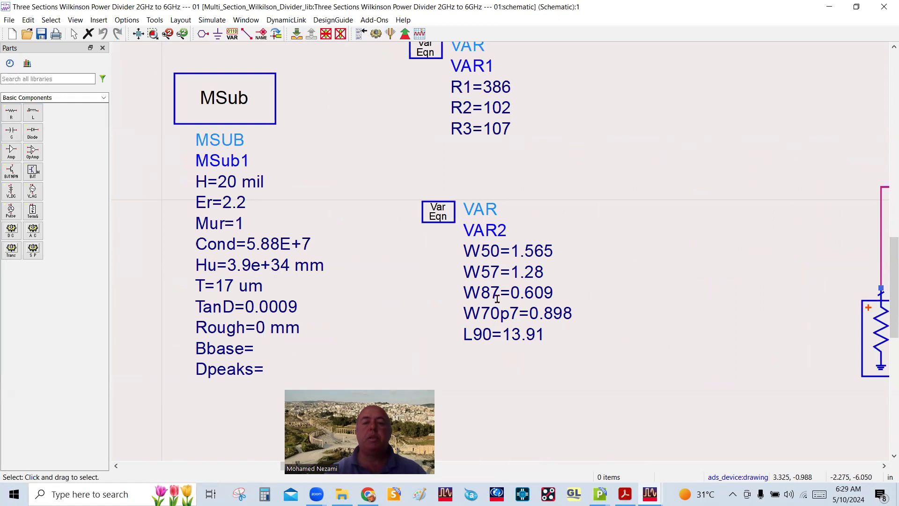
mouse_move(600, 494)
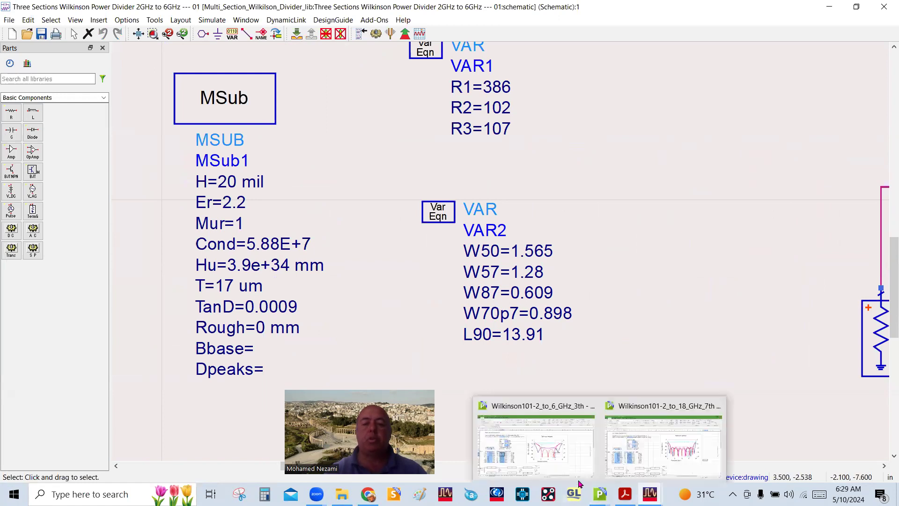
click(578, 474)
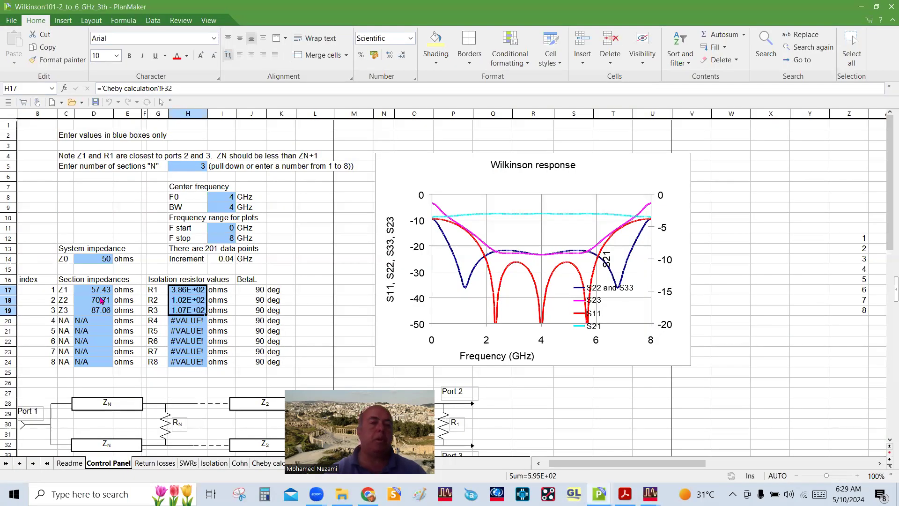
drag(99, 293, 98, 312)
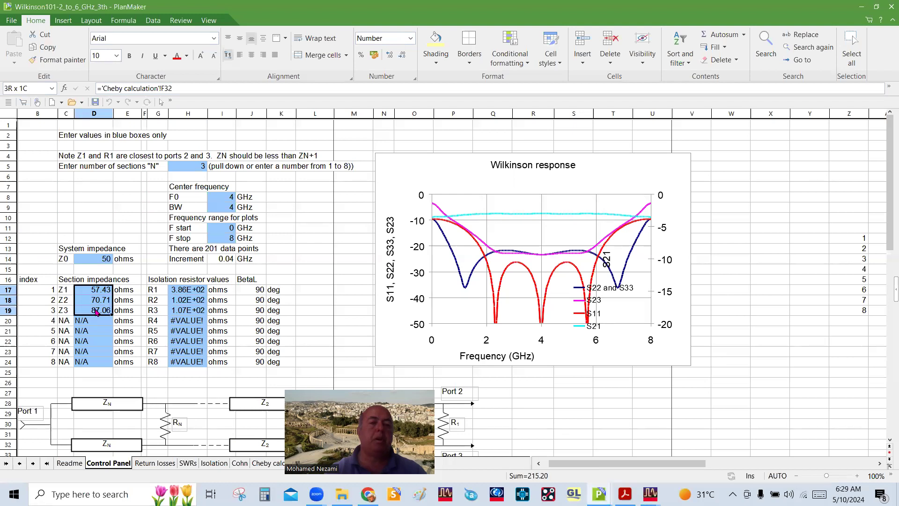
click(861, 7)
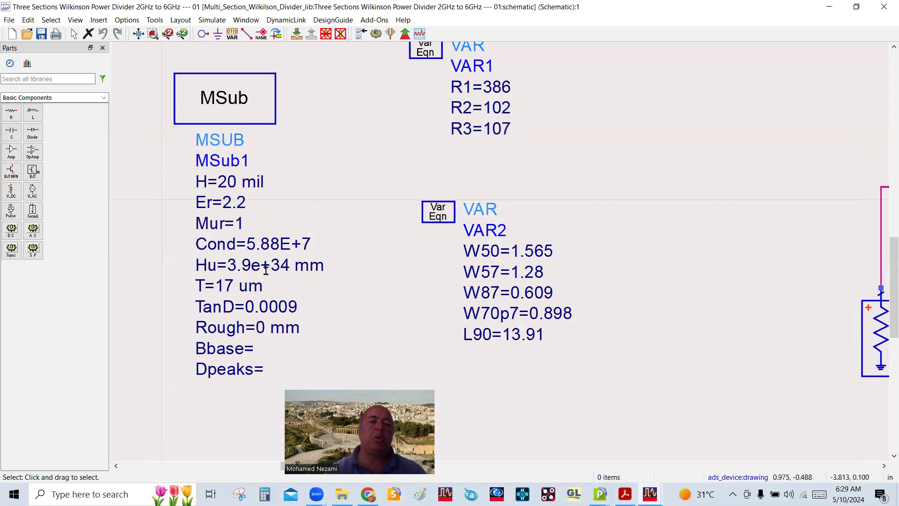
Step: Check the complete three-section divider circuit and generate its layout from the schematic
scroll(531, 243, down, 1)
scroll(517, 251, down, 4)
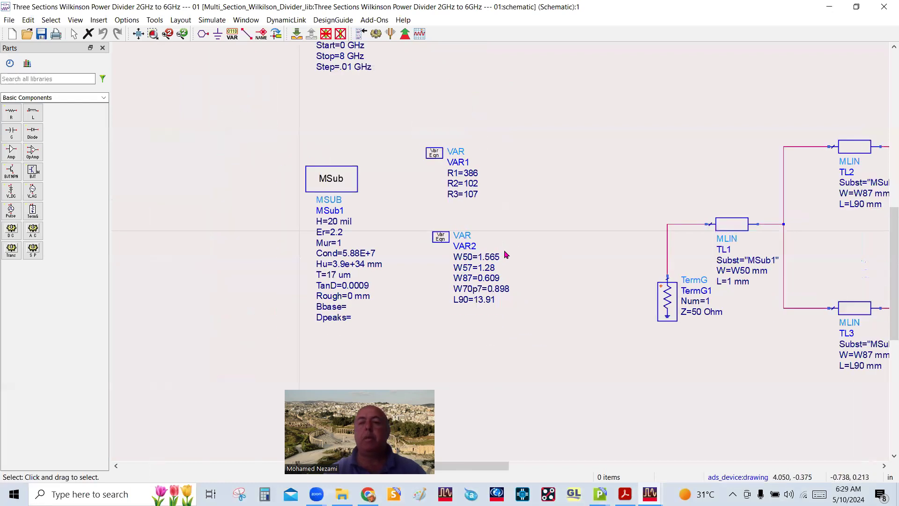
drag(833, 246, 583, 253)
scroll(583, 254, up, 2)
scroll(541, 254, down, 1)
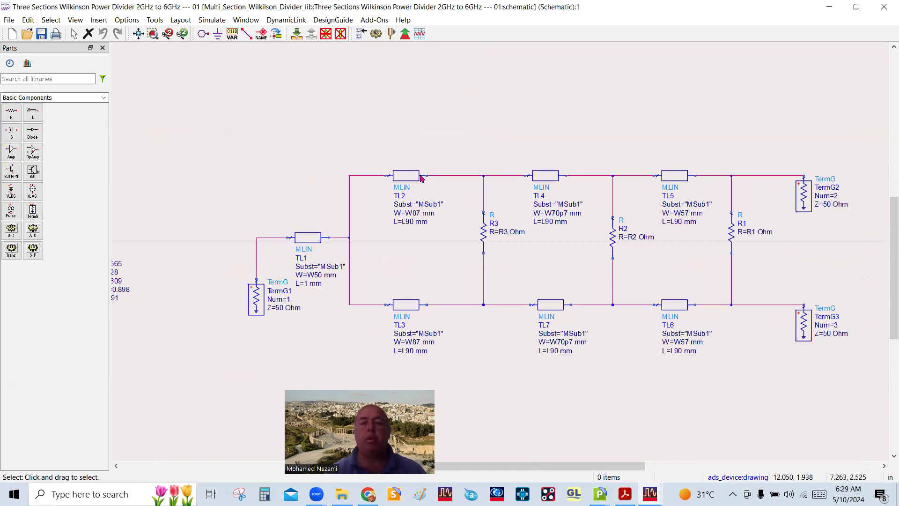
click(180, 20)
click(197, 29)
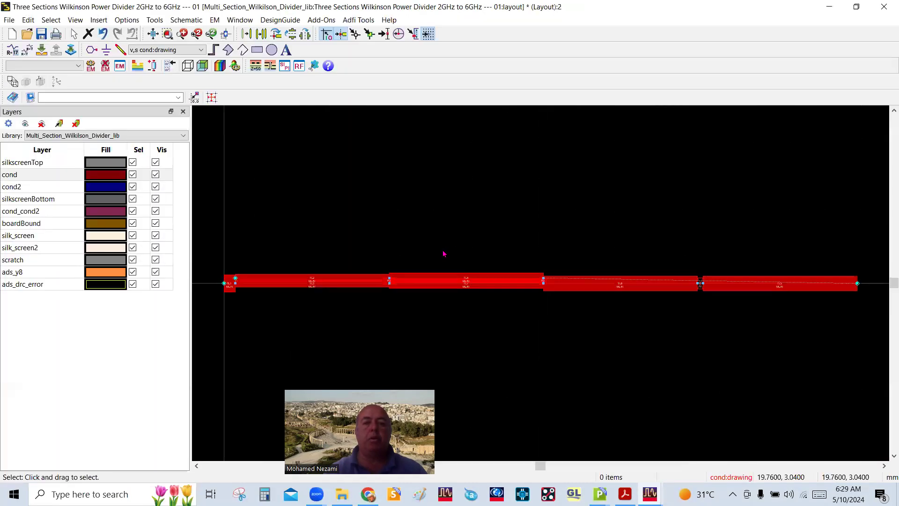
Step: Spread the overlapping layout lines apart, moving one line of each section upward and its pair downward, and shift resistor R1 next to the second section
drag(300, 277, 292, 210)
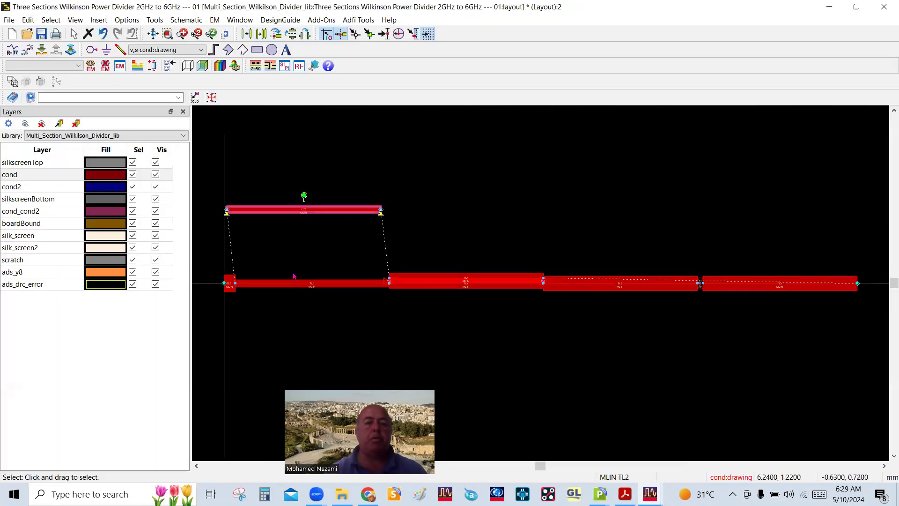
drag(297, 280, 297, 335)
drag(426, 281, 444, 337)
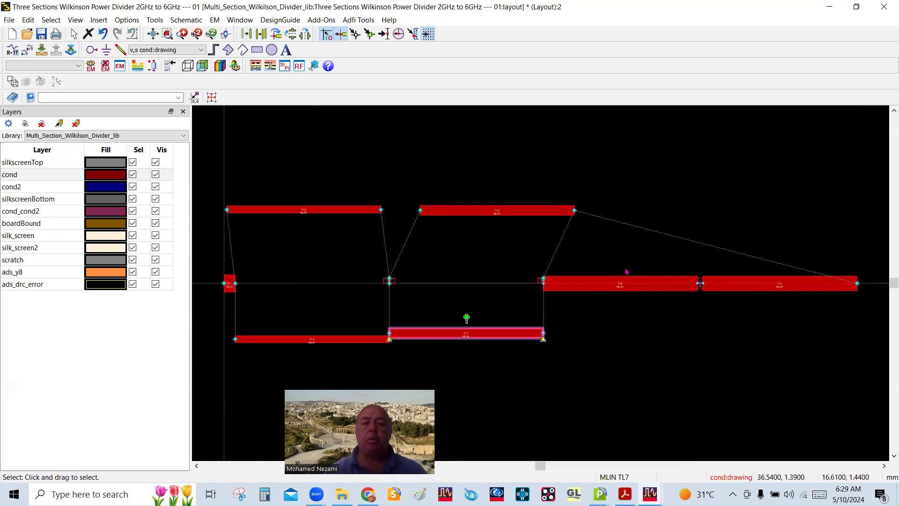
drag(619, 280, 674, 187)
drag(715, 285, 716, 355)
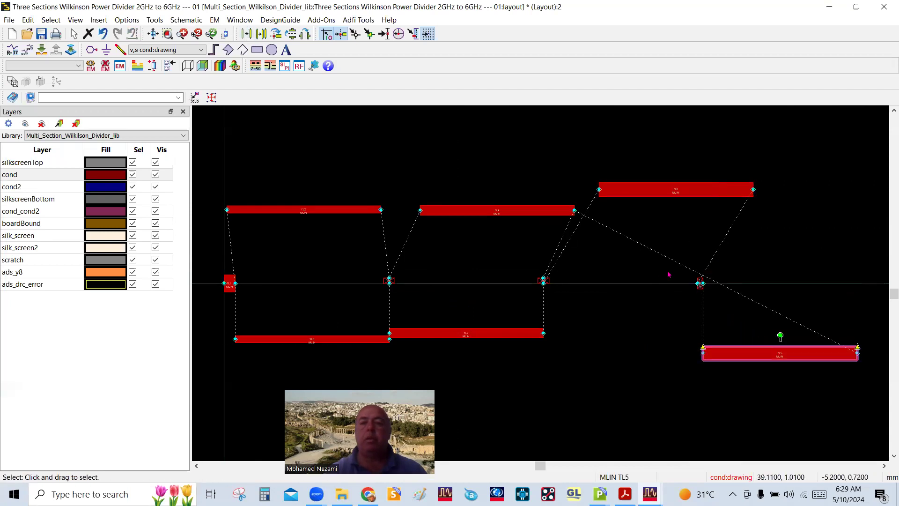
drag(701, 284, 575, 284)
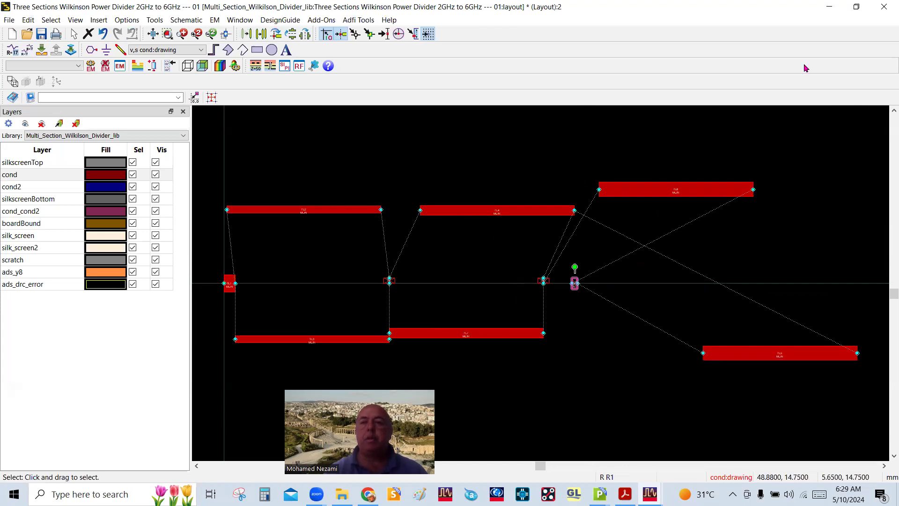
Step: Close the layout window, answering its save prompt, and dismiss the layout generation status report
click(874, 8)
click(493, 267)
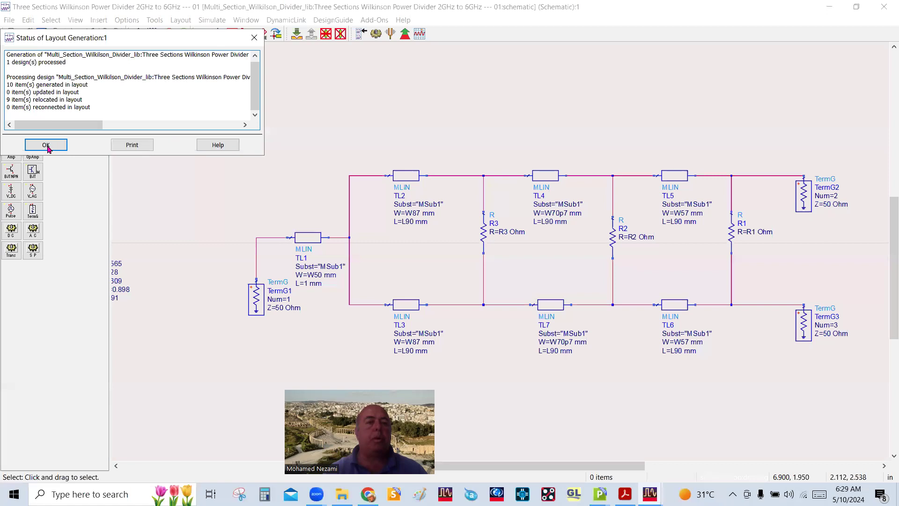
click(46, 146)
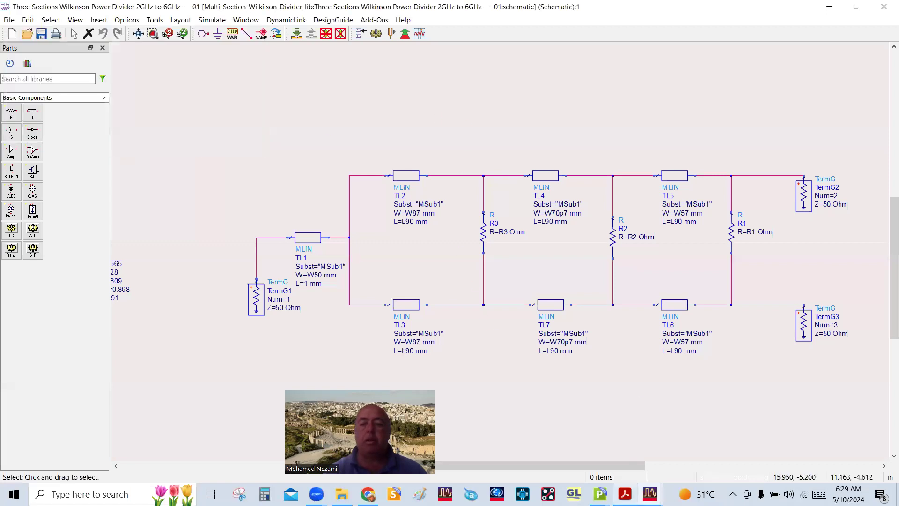
Step: Switch to the PDF slides in Acrobat, show them full screen and page to the Arch Length Configuration and SMT Resistor slide
click(625, 494)
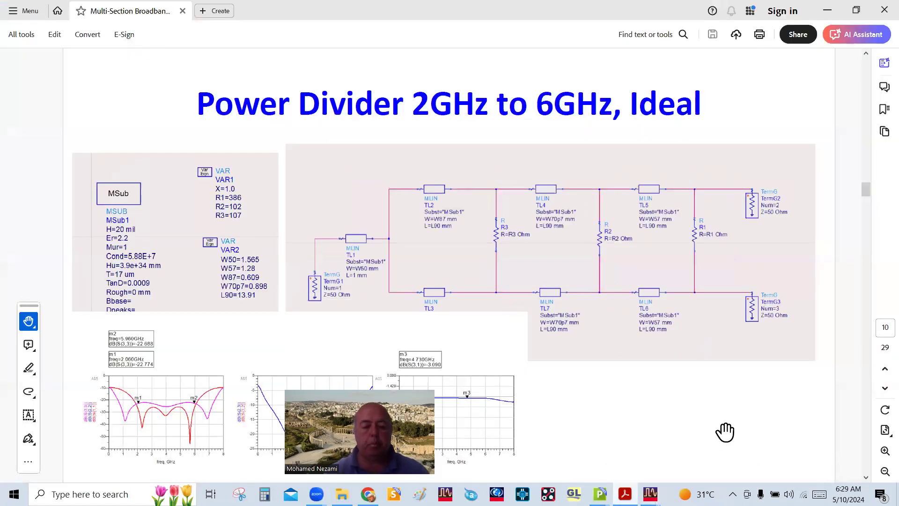
key(ctrl+l)
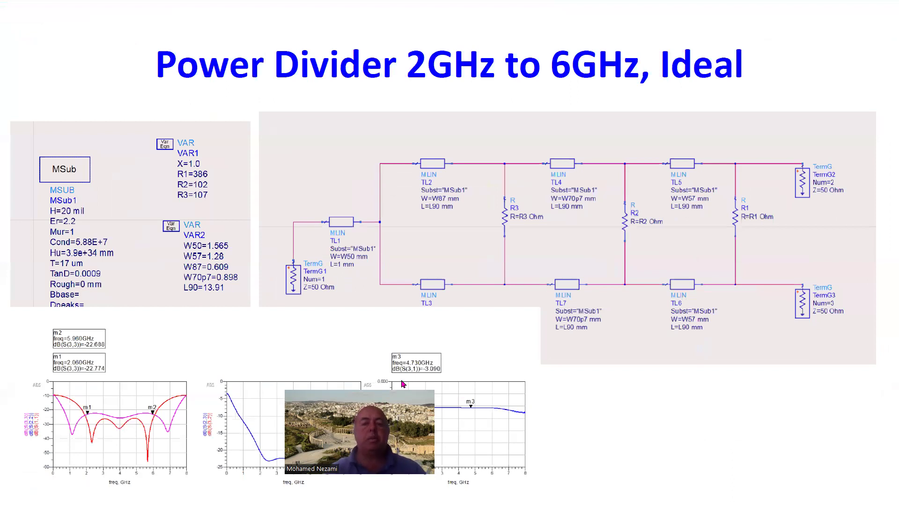
drag(402, 385, 786, 381)
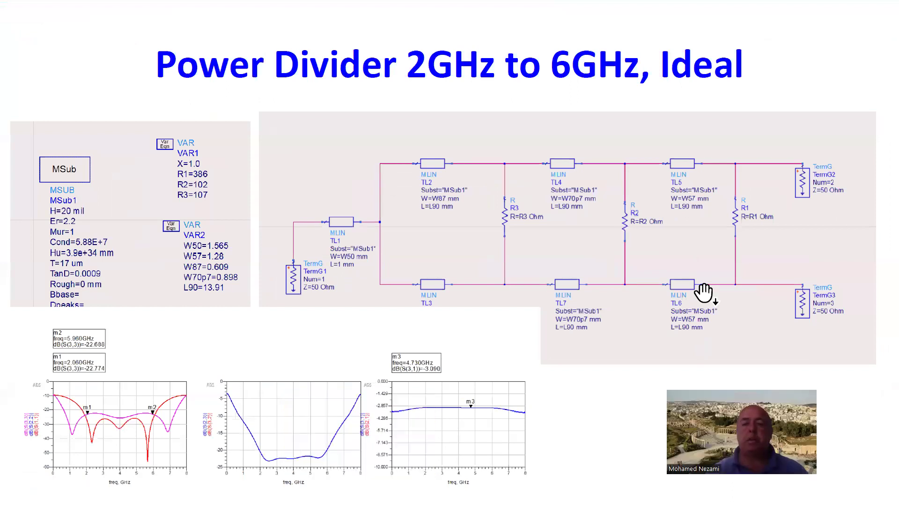
click(538, 241)
click(538, 241)
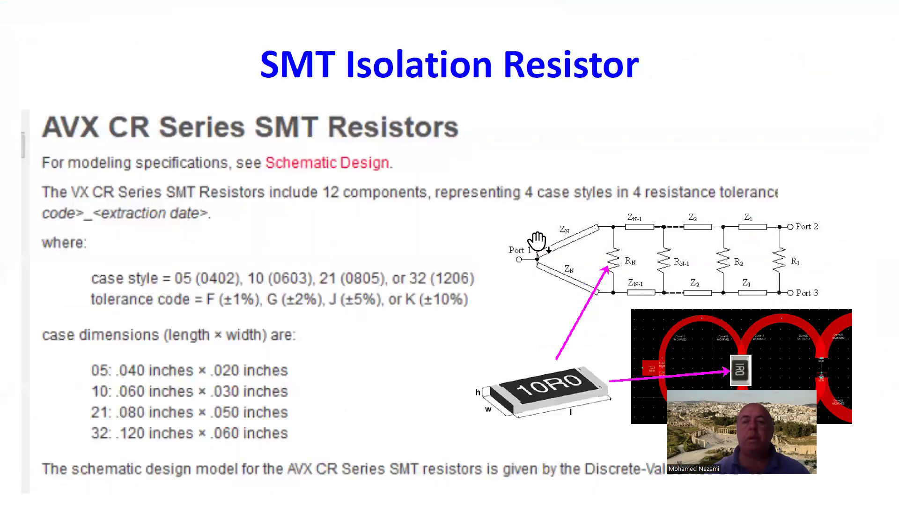
click(538, 242)
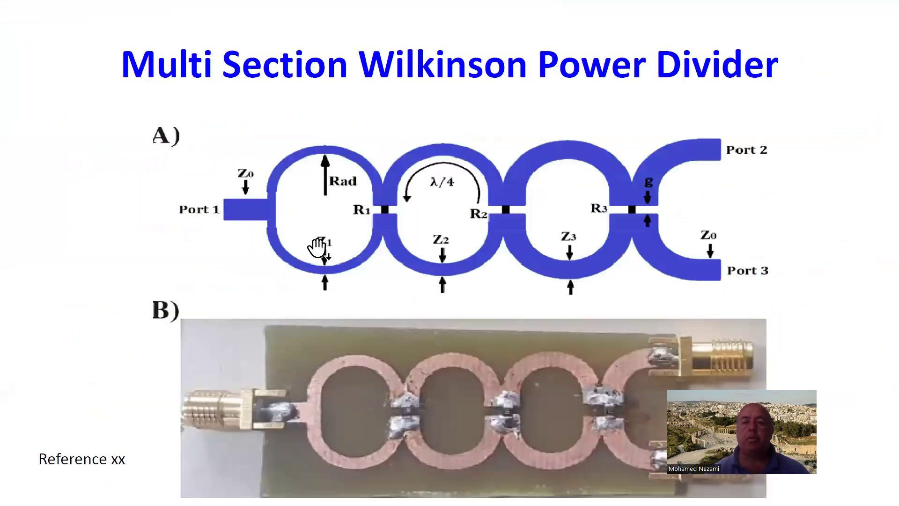
click(567, 250)
click(566, 252)
click(564, 258)
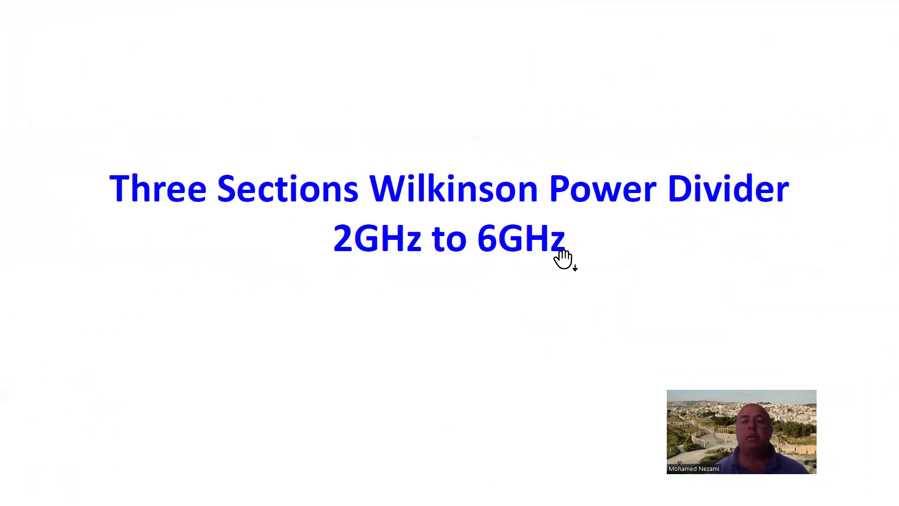
click(560, 257)
click(543, 250)
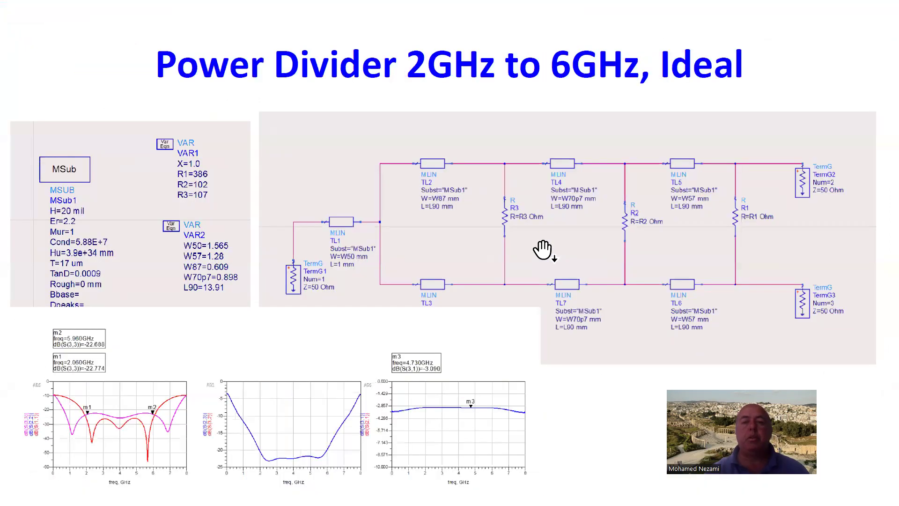
click(543, 250)
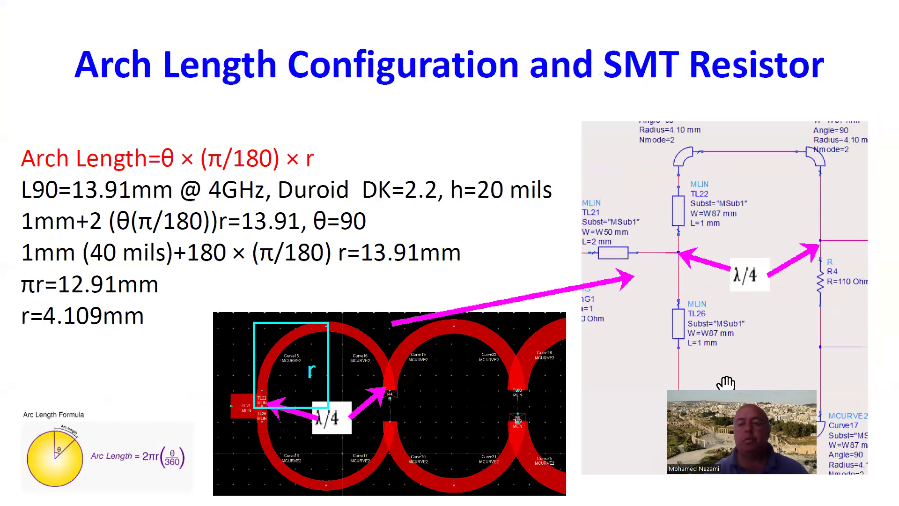
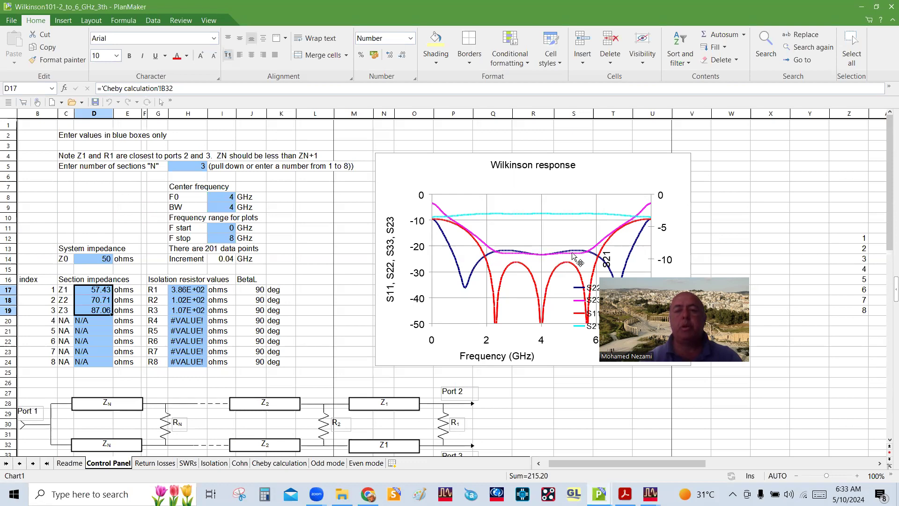
Step: Minimize the spreadsheet, switch back to Advanced Design System and close the Three Sections Wilkinson Power Divider 2GHz to 6GHz --- 01 schematic
click(861, 6)
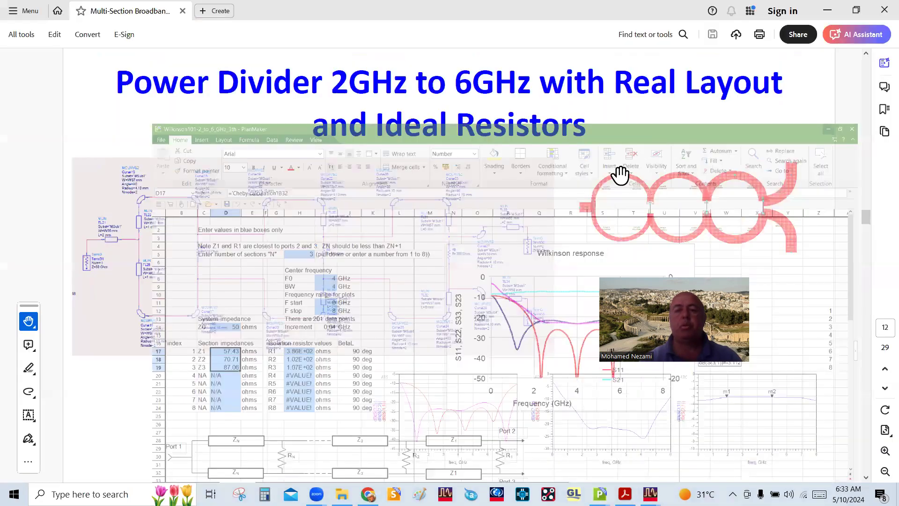
mouse_move(650, 493)
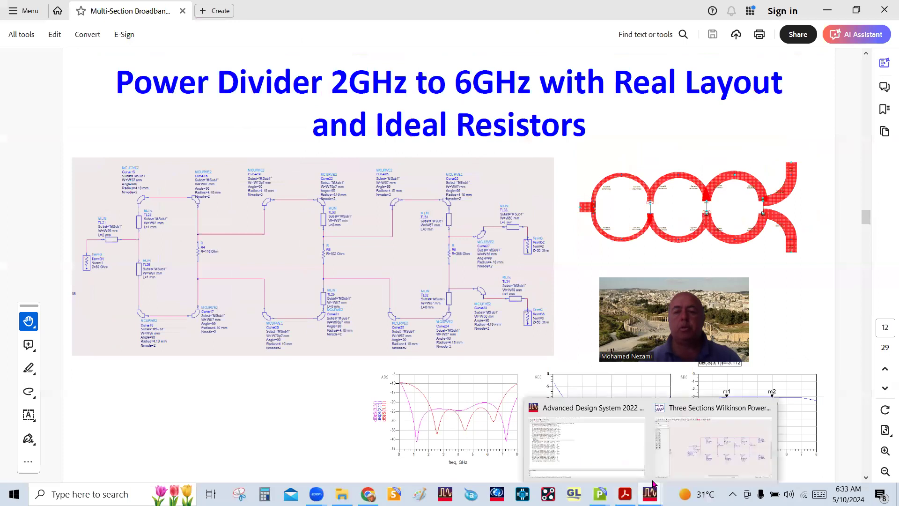
click(641, 458)
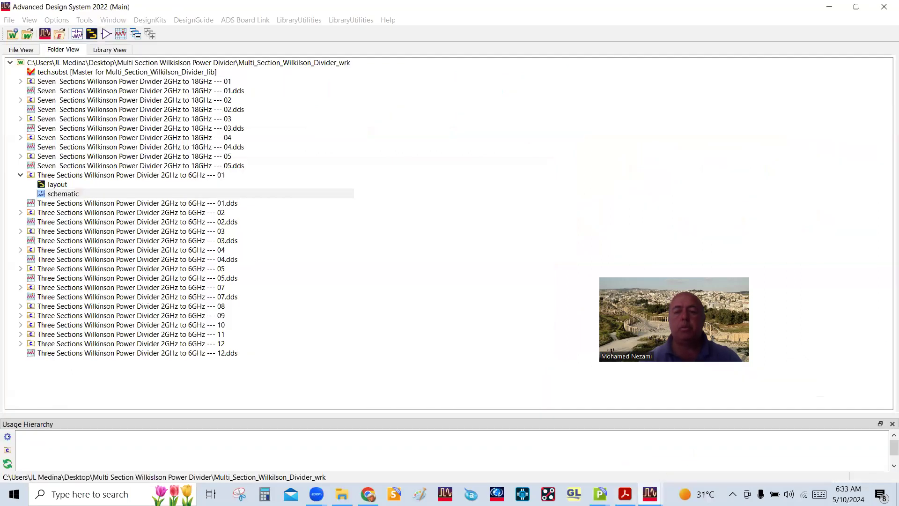
click(650, 495)
click(694, 451)
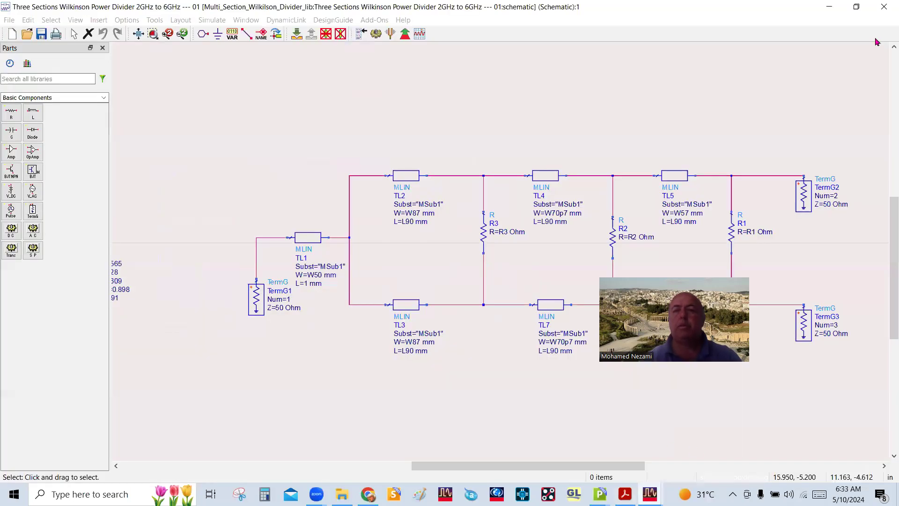
click(883, 7)
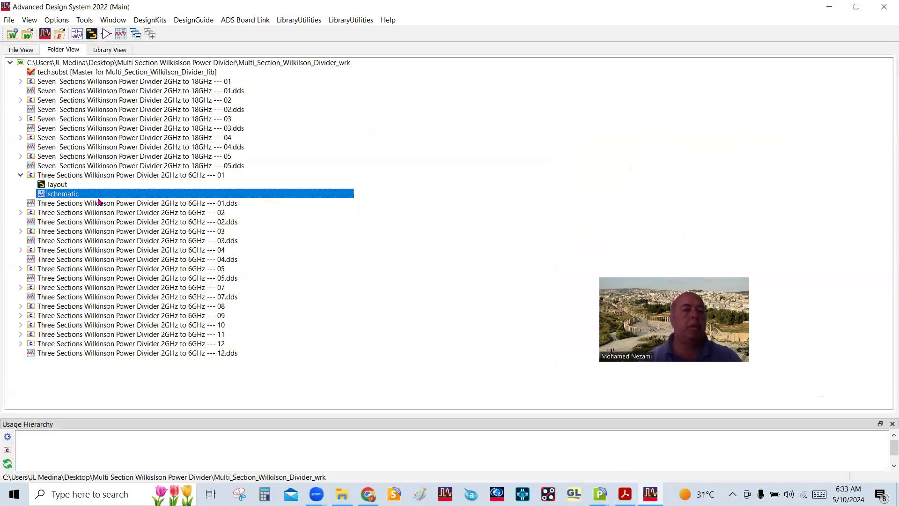
Step: Open the schematic of cell Three Sections Wilkinson Power Divider 2GHz to 6GHz --- 02 and inspect its curved-line divider circuit
double_click(50, 214)
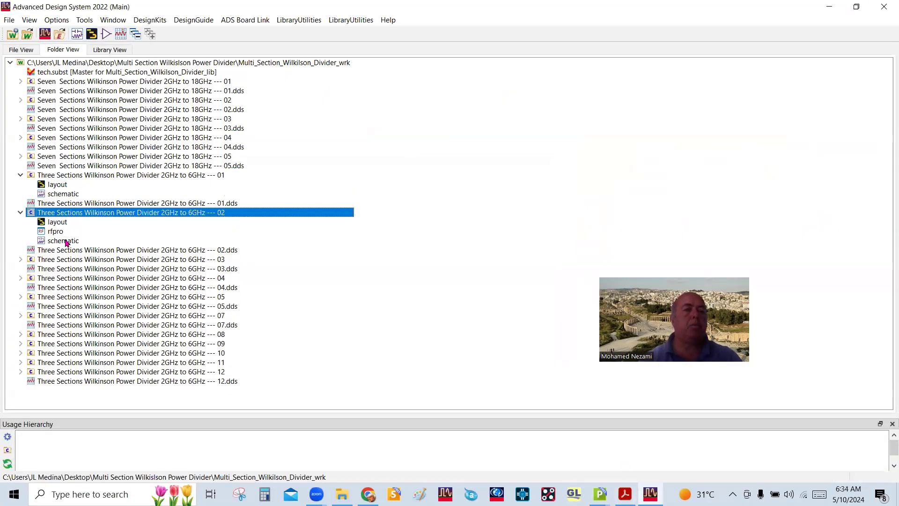
double_click(66, 241)
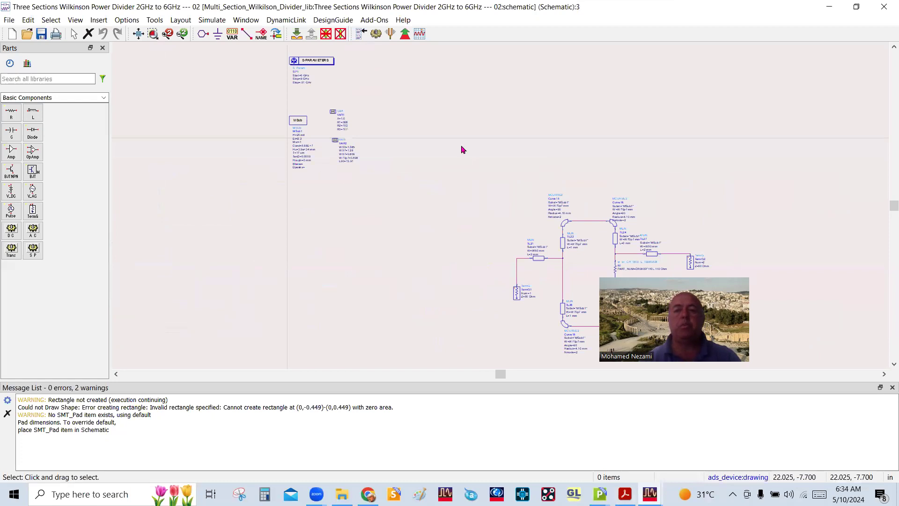
scroll(522, 231, down, 2)
scroll(504, 206, up, 4)
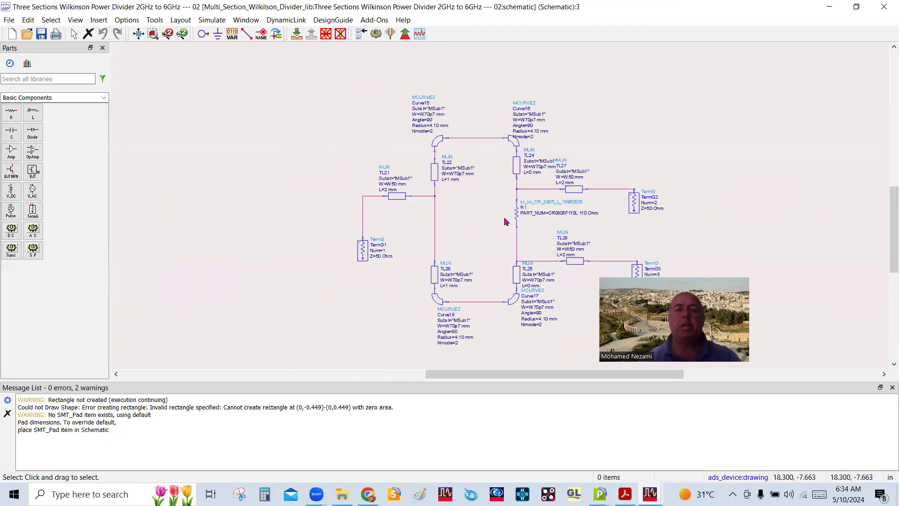
scroll(502, 212, up, 1)
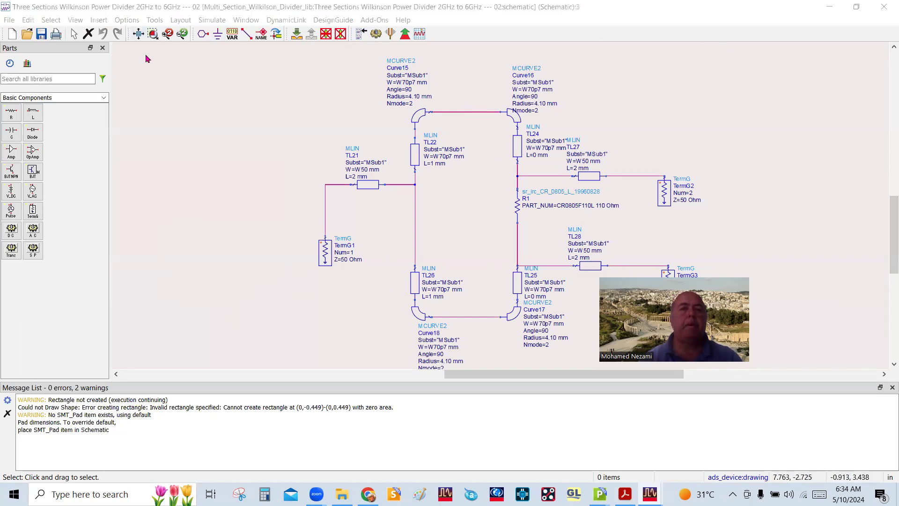
Step: Generate the layout for the entire 02 schematic with the default synchronization options
click(180, 21)
click(201, 32)
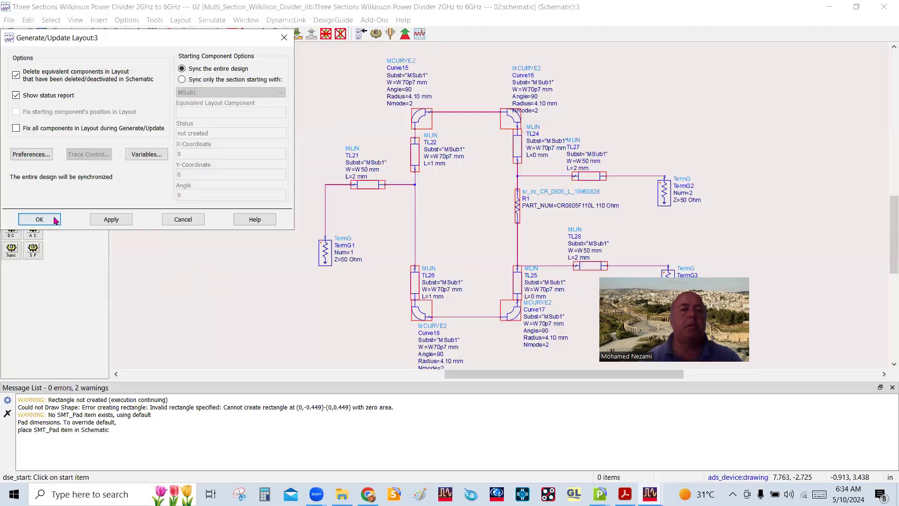
click(37, 219)
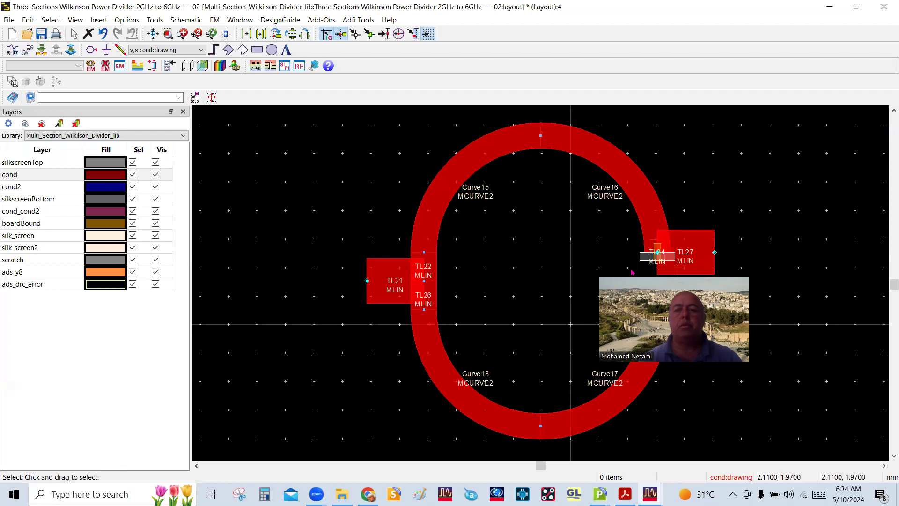
Step: Pull input line TL21, arc Curve15 and line TL22 away from the ring to separate the layout's input-side components
click(674, 273)
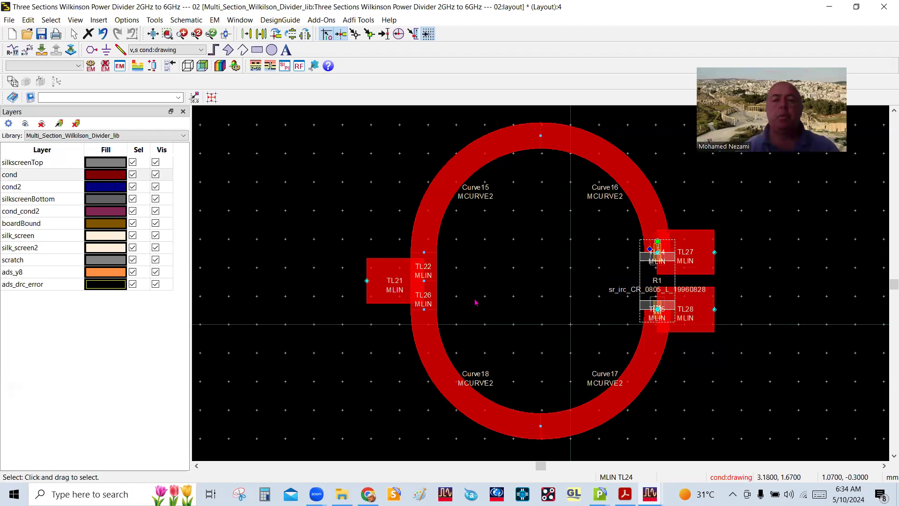
scroll(476, 300, down, 1)
drag(465, 259, 383, 261)
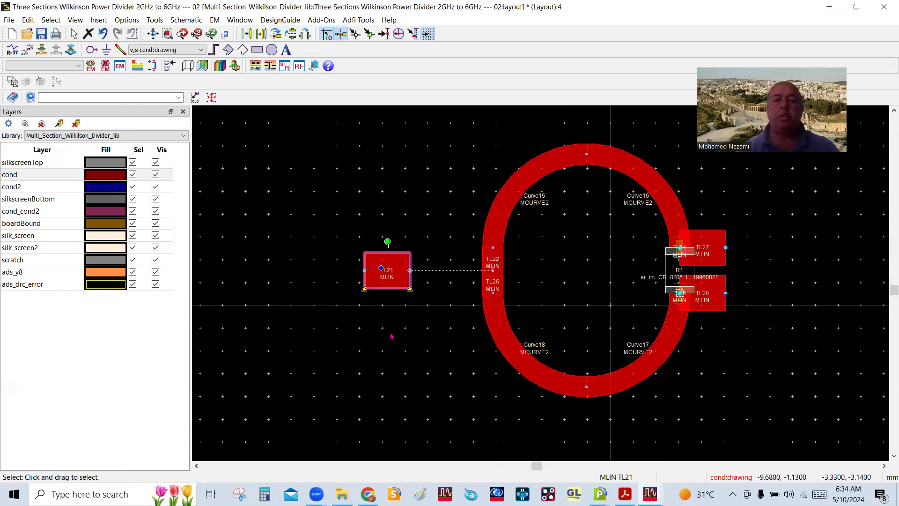
scroll(504, 287, up, 1)
scroll(551, 267, down, 1)
drag(579, 164, 507, 143)
drag(534, 266, 374, 241)
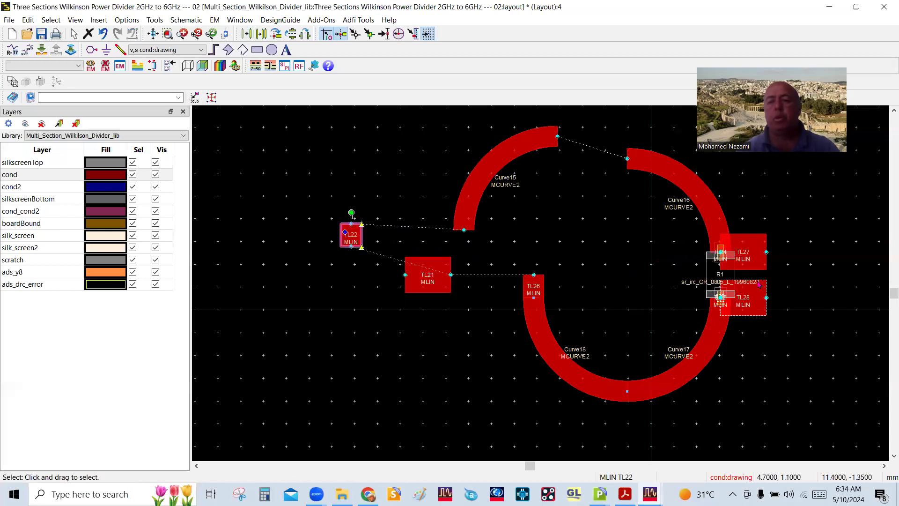
Step: Move SMT resistor R1 off the output lines into the interior of the ring
scroll(760, 284, up, 1)
drag(594, 261, 518, 253)
scroll(529, 277, up, 1)
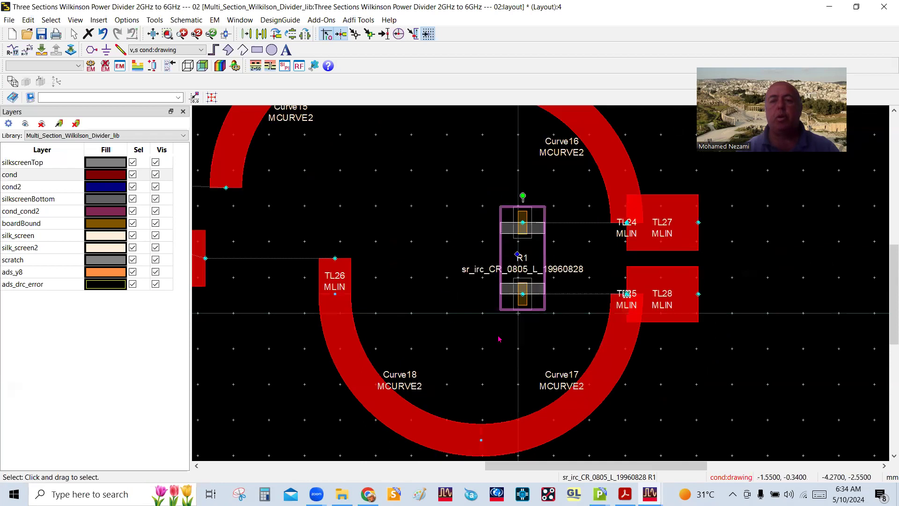
Step: Move output line TL27 up and TL28 down to widen their gap, and place SMT resistor R1 back between them
scroll(534, 282, down, 1)
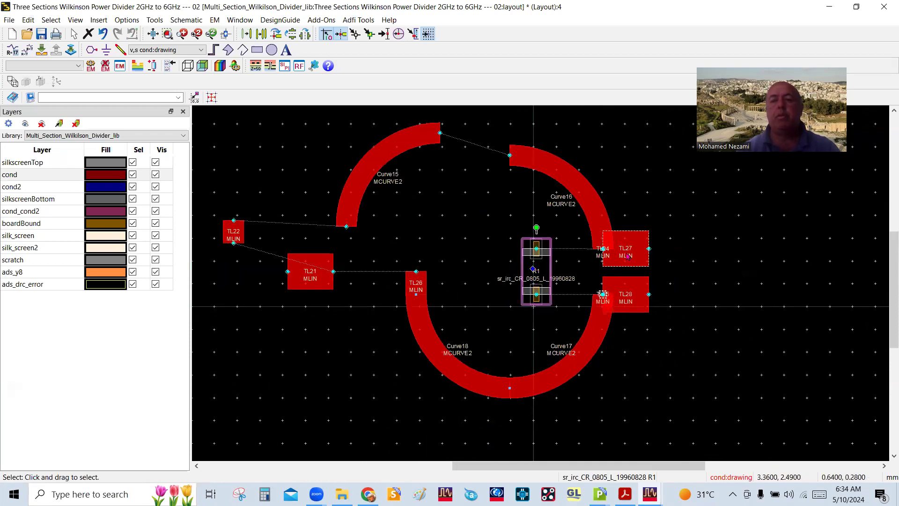
scroll(636, 289, up, 2)
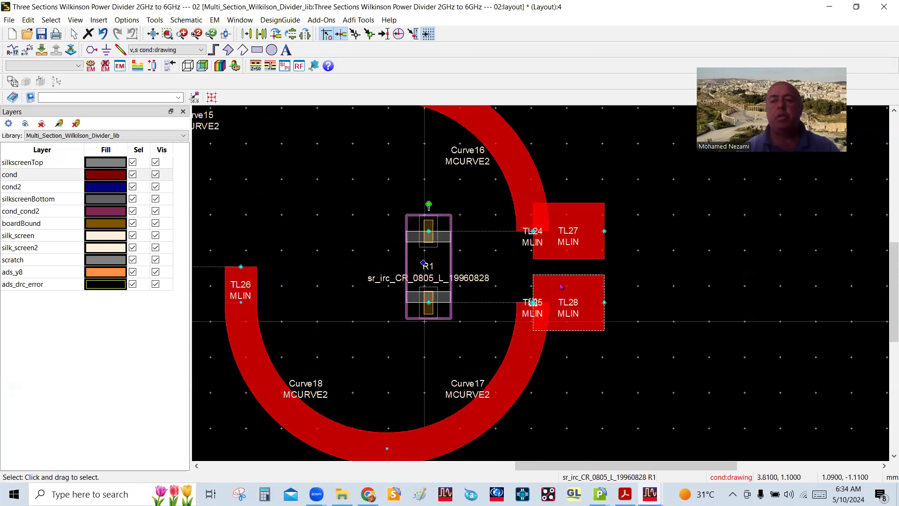
drag(574, 240, 558, 211)
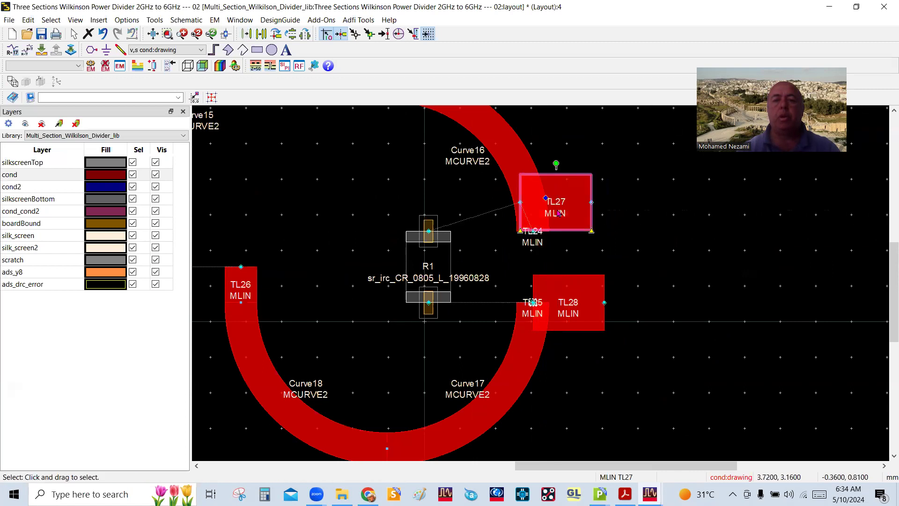
drag(576, 306, 560, 332)
drag(433, 252, 545, 251)
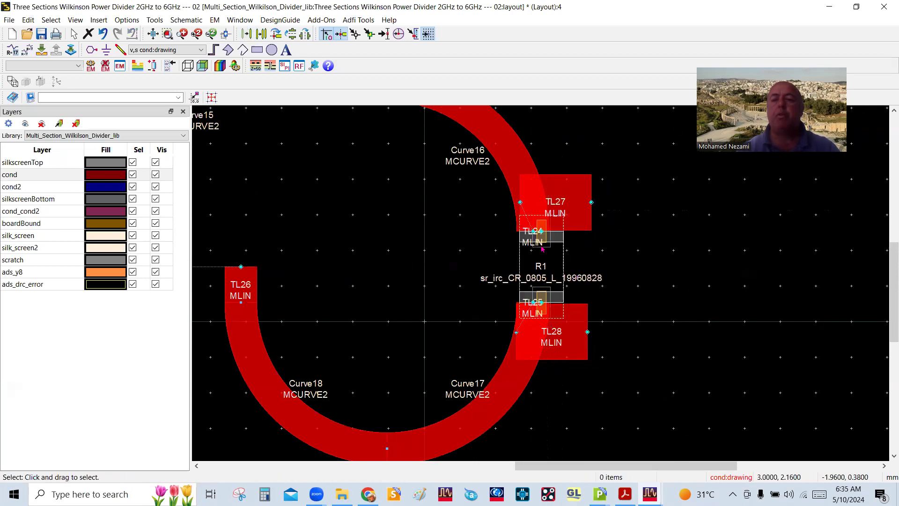
scroll(549, 269, down, 3)
scroll(546, 280, up, 2)
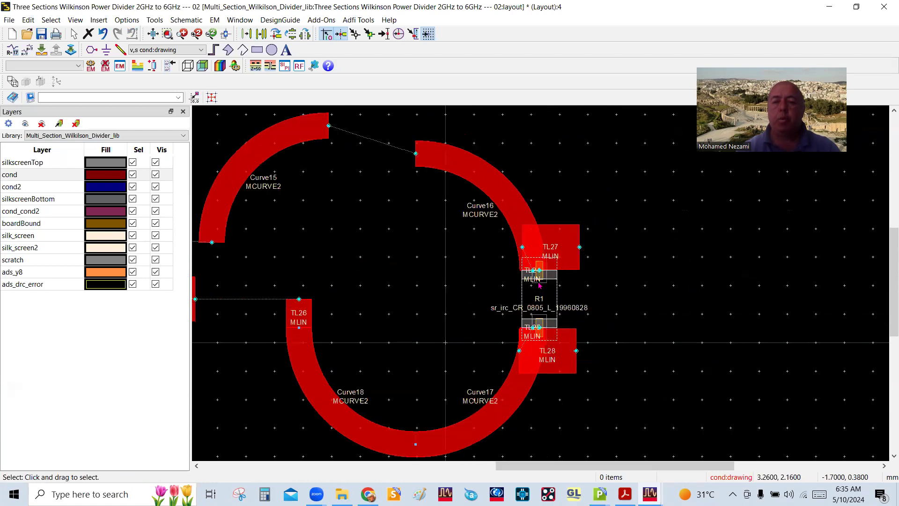
Step: Pull arcs Curve18 and Curve17 diagonally away from the lower half of the ring in the 02 layout
scroll(546, 279, down, 3)
drag(384, 333, 329, 375)
drag(479, 389, 537, 424)
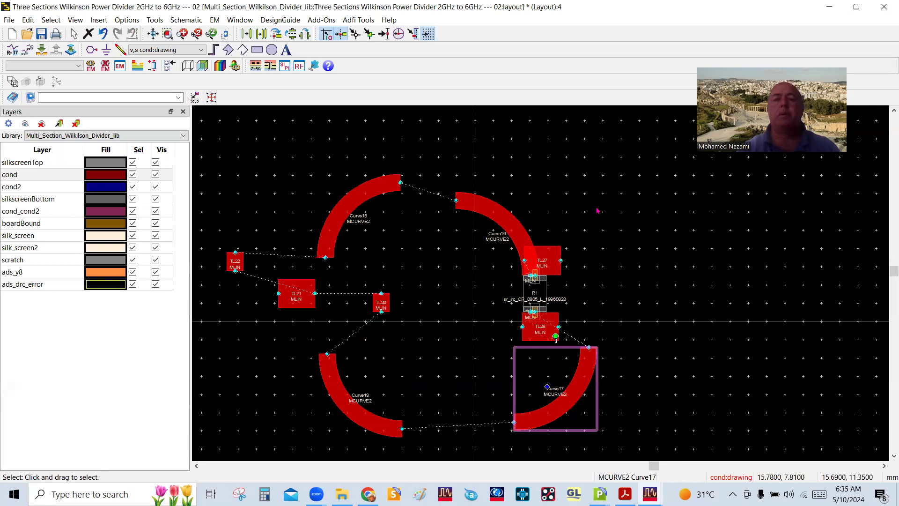
Step: Close the 02 layout and open the schematic of Three Sections Wilkinson Power Divider 2GHz to 6GHz --- 03
click(830, 7)
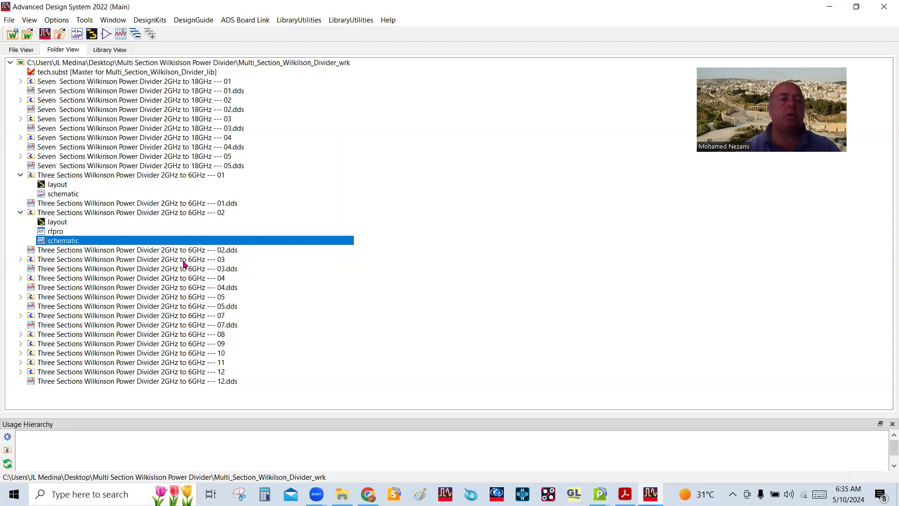
click(885, 6)
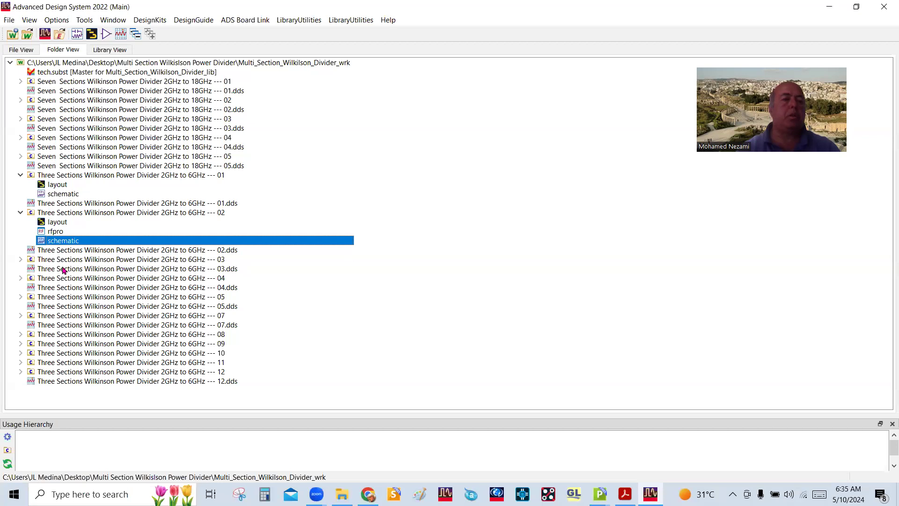
double_click(55, 260)
double_click(65, 279)
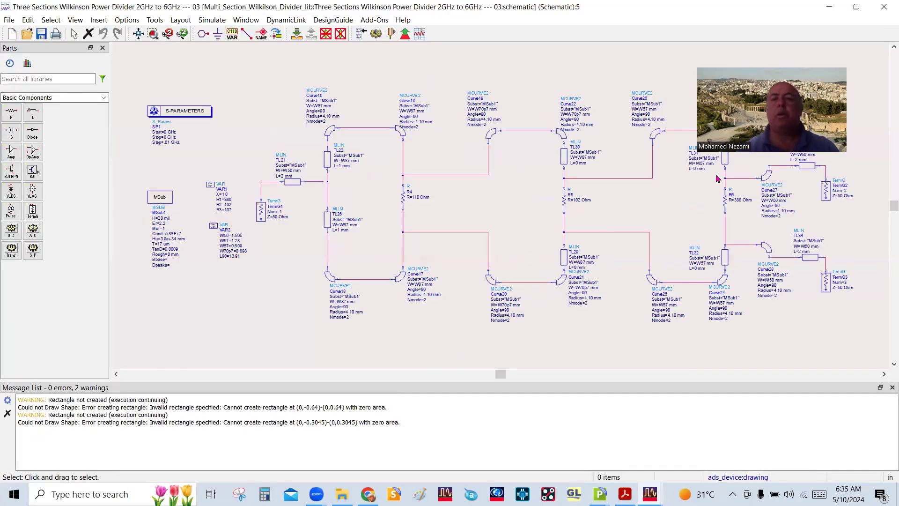
drag(769, 64, 769, 5)
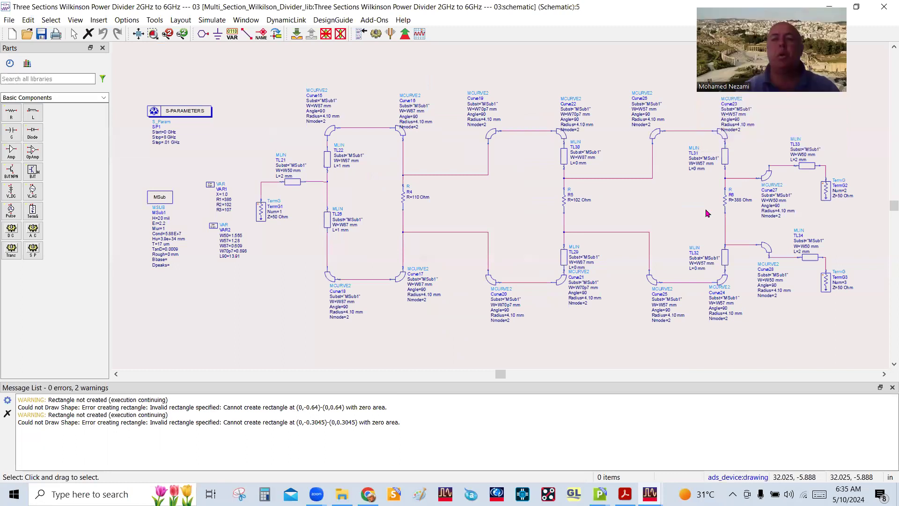
Step: Examine isolation resistors R4, R5 and R6 and the curved-line parameters in the 03 schematic, and close it
click(403, 197)
click(564, 201)
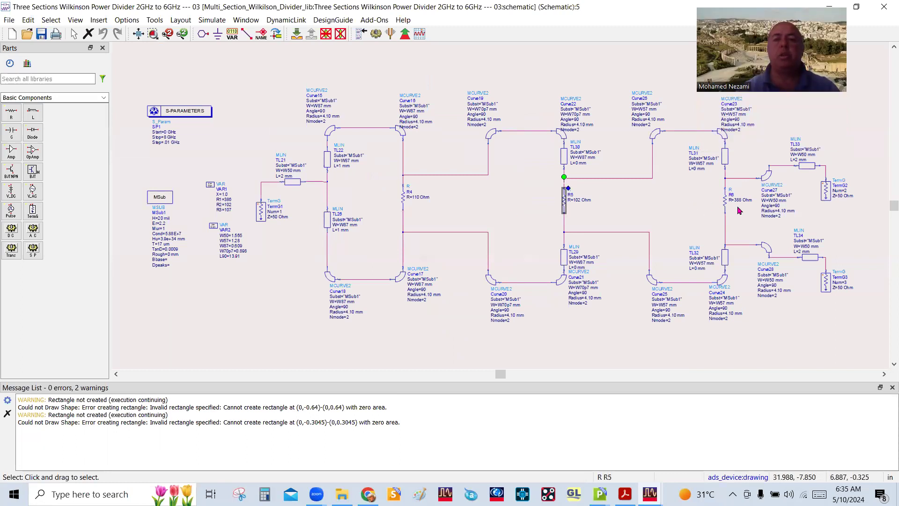
click(725, 200)
click(709, 208)
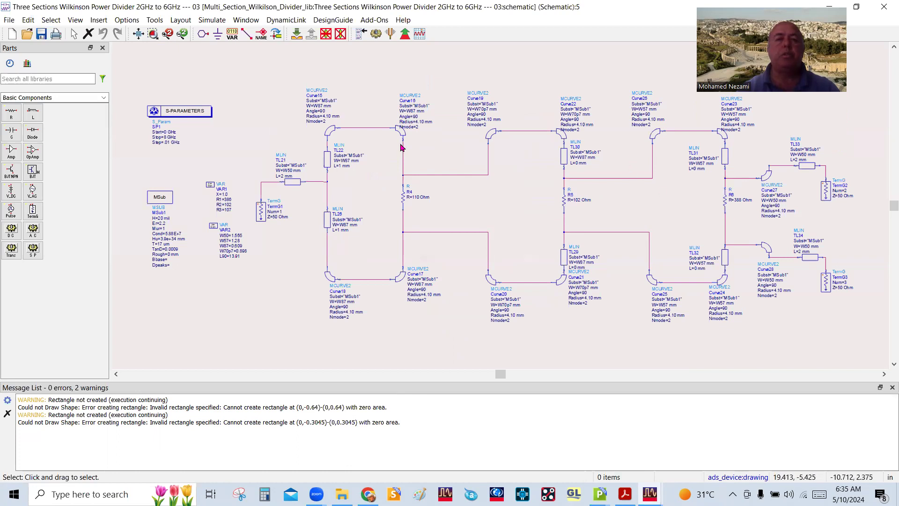
scroll(402, 145, up, 3)
scroll(512, 214, down, 4)
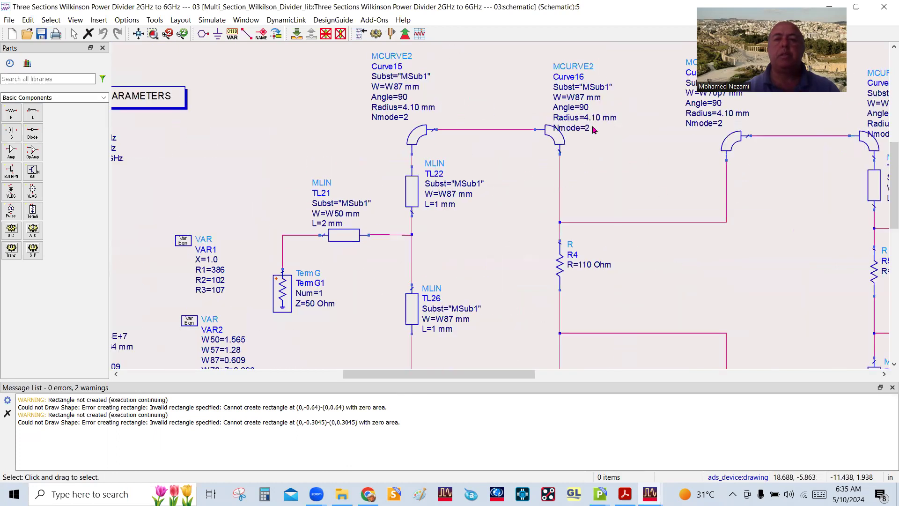
scroll(501, 232, up, 4)
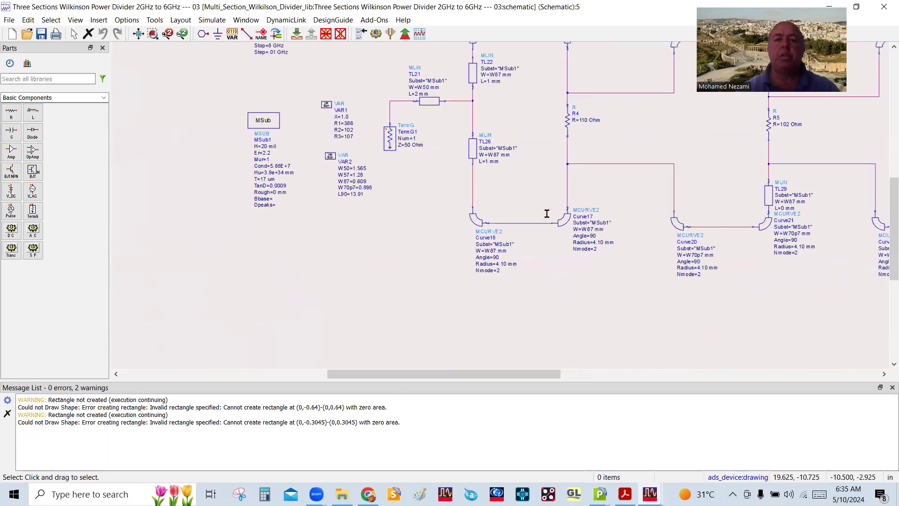
scroll(490, 218, down, 5)
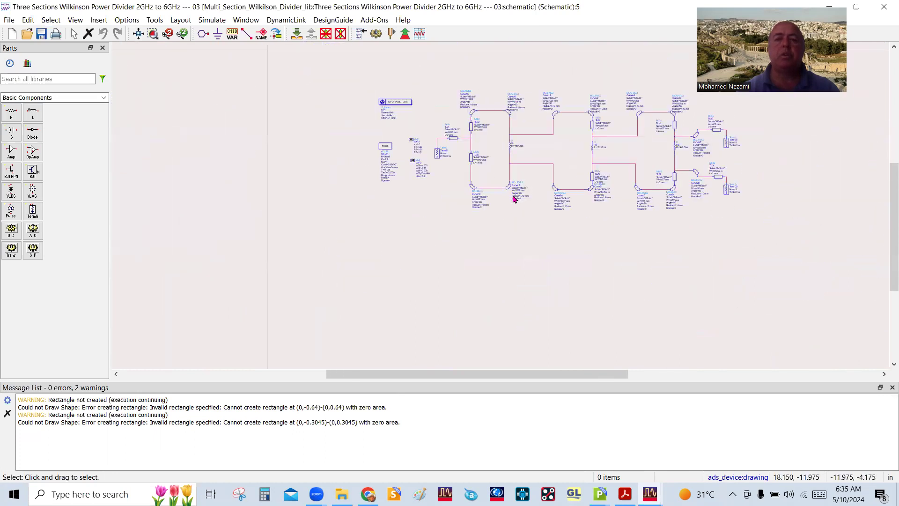
click(885, 7)
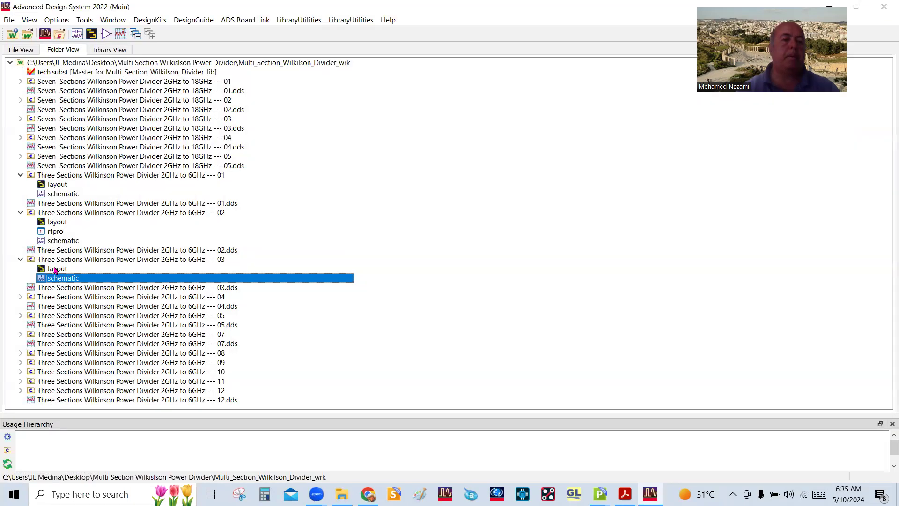
Step: Open the layout of the three-section 03 design
double_click(55, 270)
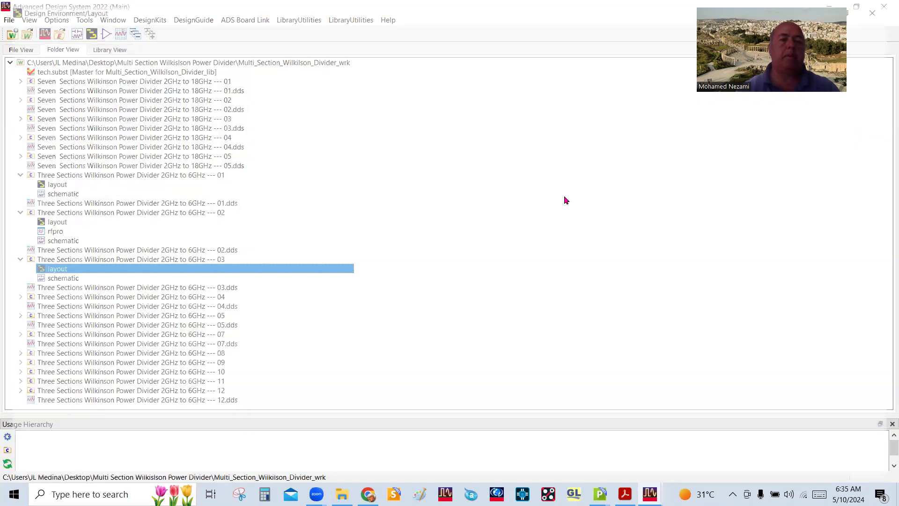
scroll(602, 260, down, 1)
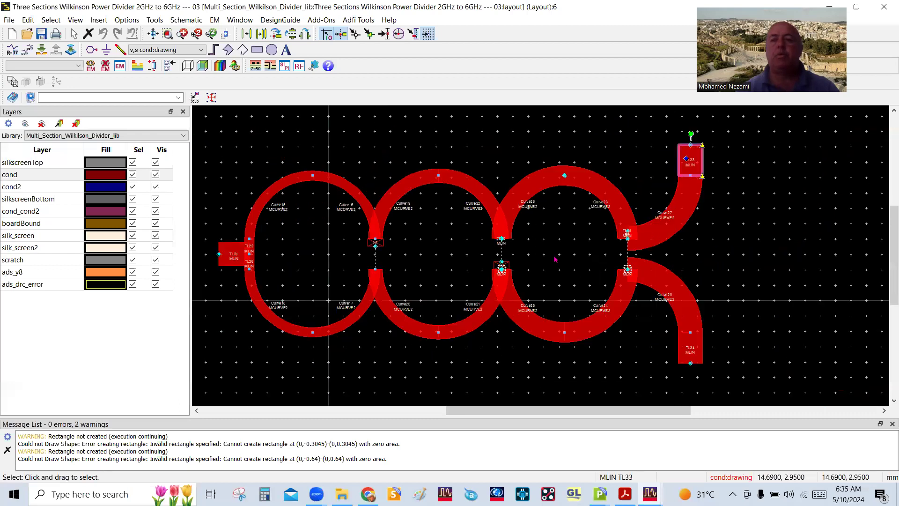
Step: Try pulling upper arcs Curve19, Curve26 and Curve23 off the second and third rings, and undo the moves
drag(420, 178, 420, 141)
drag(520, 187, 511, 140)
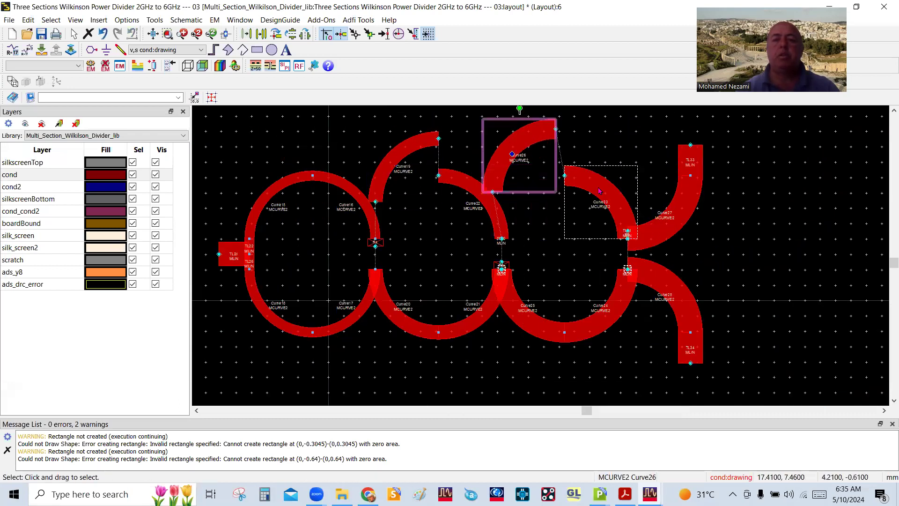
drag(590, 189, 608, 141)
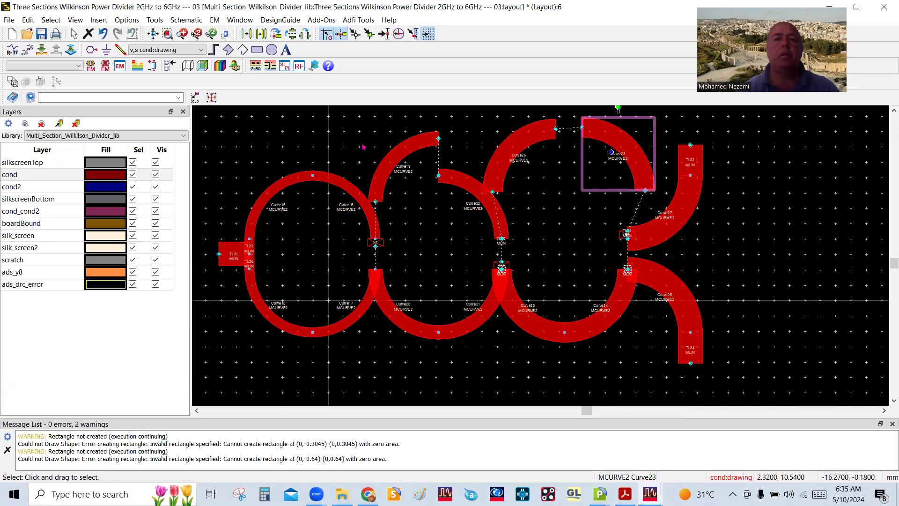
click(103, 35)
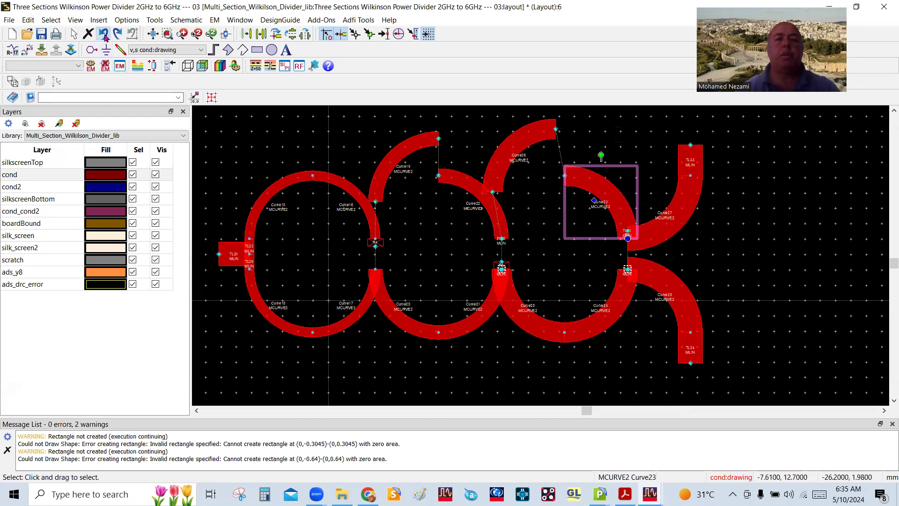
click(104, 35)
click(104, 34)
click(374, 361)
Step: Shift output arcs Curve27 and Curve28 slightly inward so they overlap the open ends of the third ring
scroll(544, 263, down, 1)
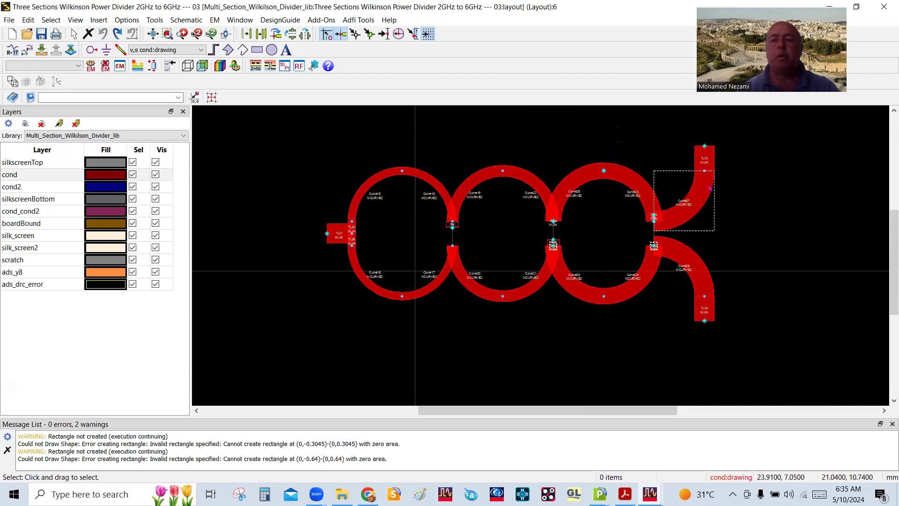
click(695, 219)
click(781, 256)
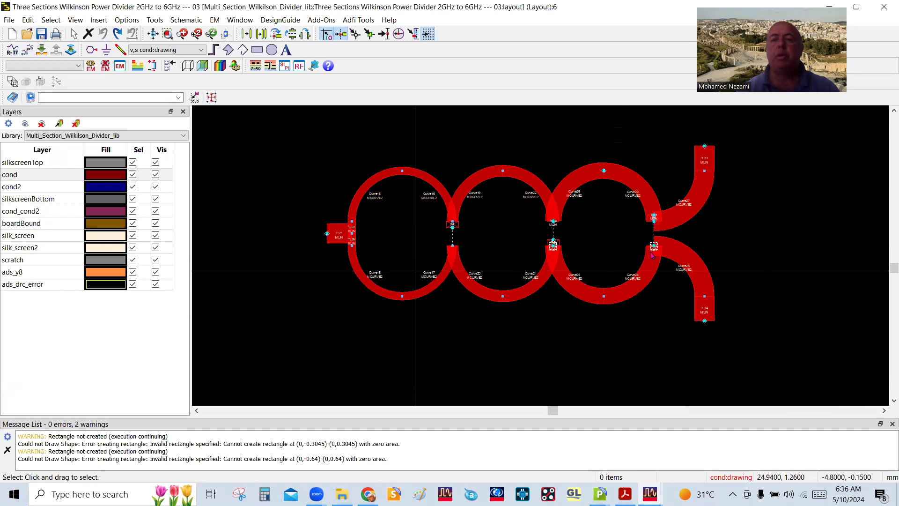
scroll(610, 254, up, 5)
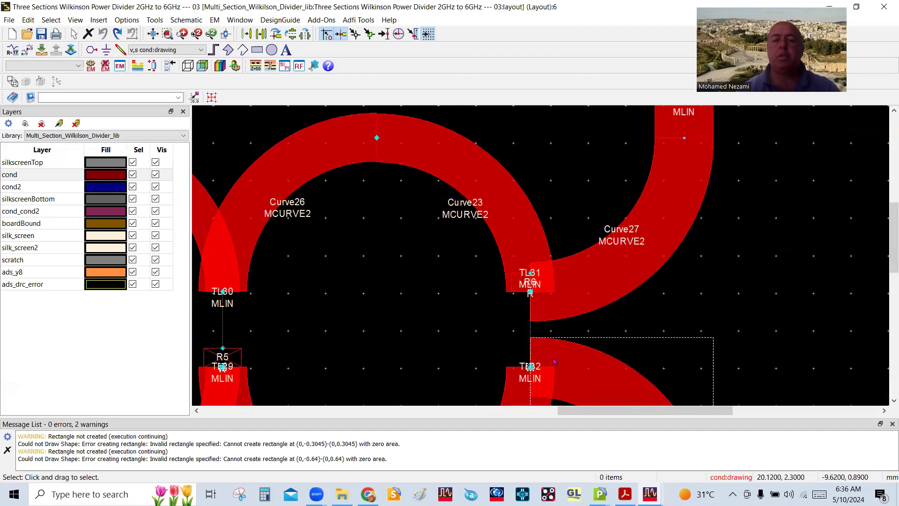
drag(565, 303, 544, 312)
scroll(534, 271, down, 3)
scroll(541, 269, up, 3)
scroll(517, 307, down, 1)
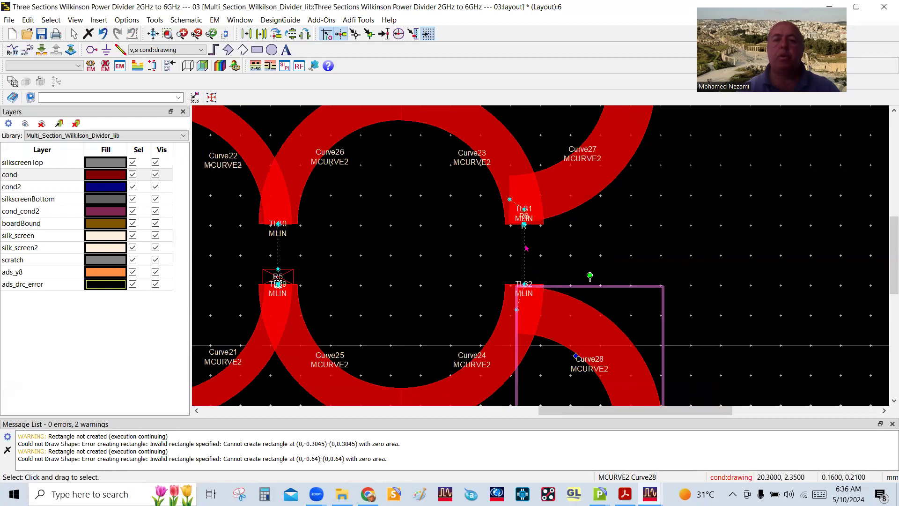
Step: Move output lines TL33 and TL34 onto the free ends of arcs Curve27 and Curve28
scroll(526, 248, down, 3)
scroll(557, 238, up, 1)
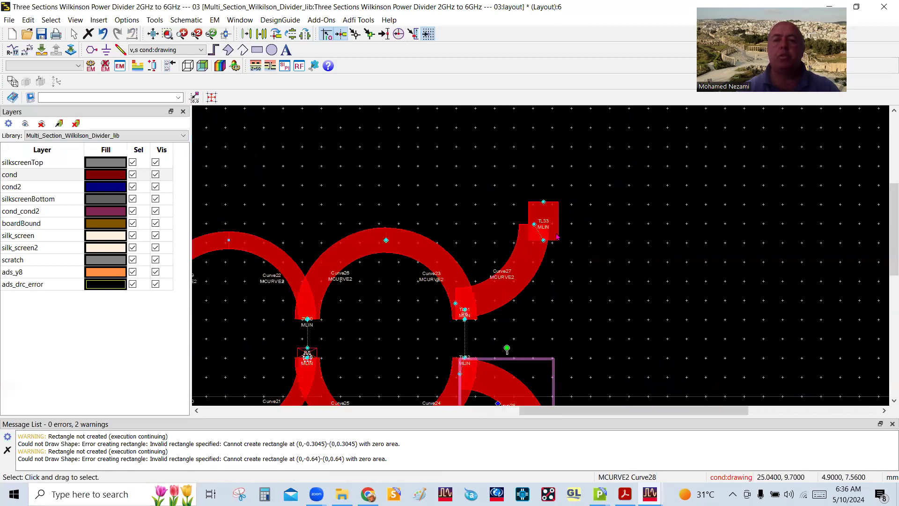
scroll(557, 237, up, 1)
drag(554, 221, 536, 259)
scroll(526, 285, down, 3)
scroll(544, 243, up, 3)
click(581, 258)
scroll(563, 258, down, 1)
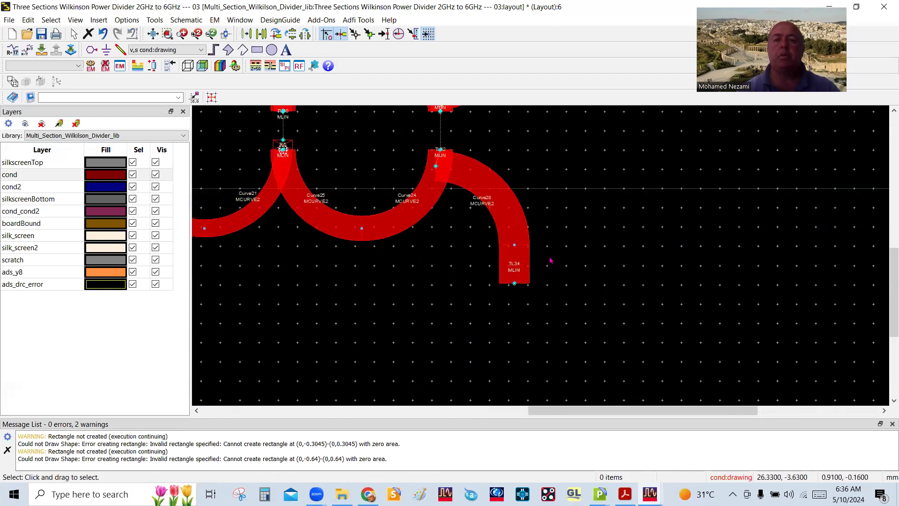
scroll(551, 260, down, 4)
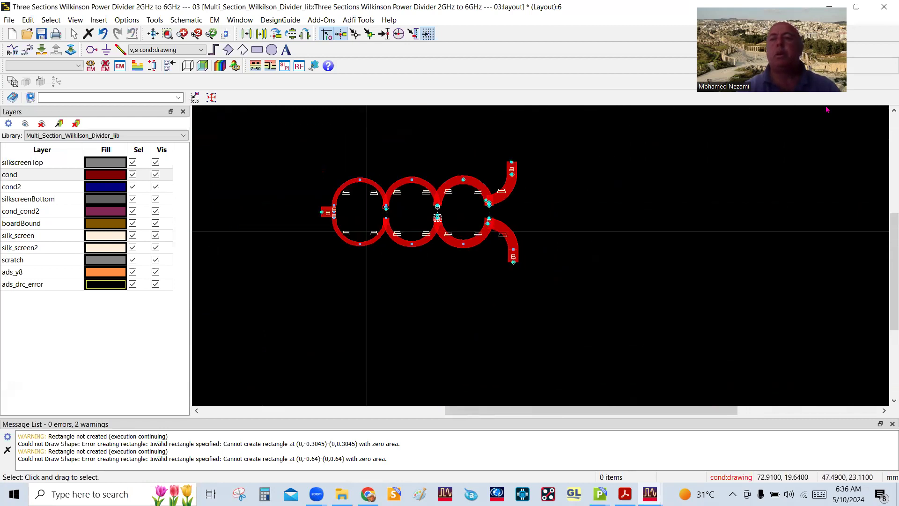
Step: Minimize the 03 layout, reopen the 03 schematic and run its S-parameter simulation to view the results
double_click(627, 11)
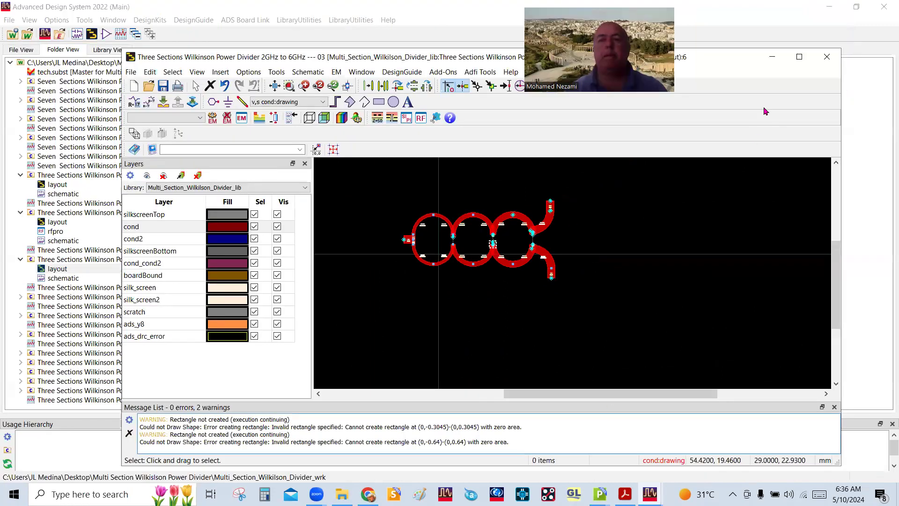
click(772, 56)
double_click(63, 279)
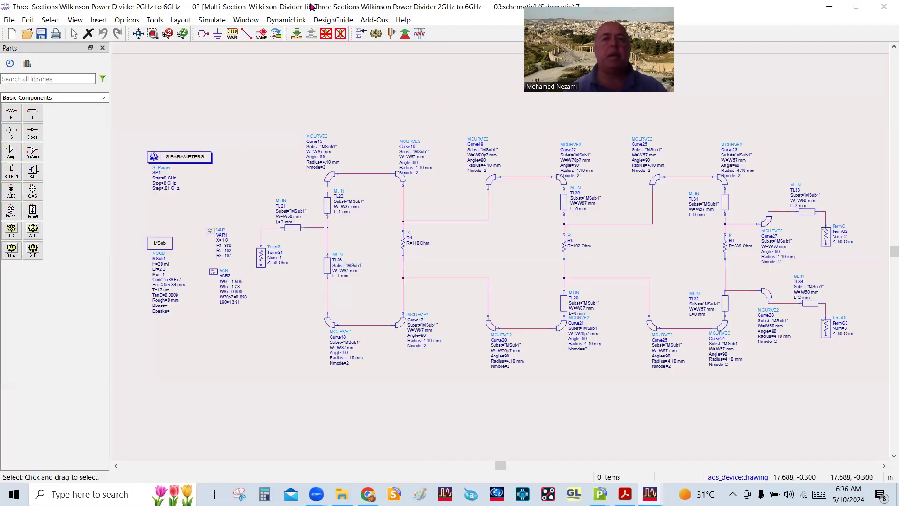
click(377, 33)
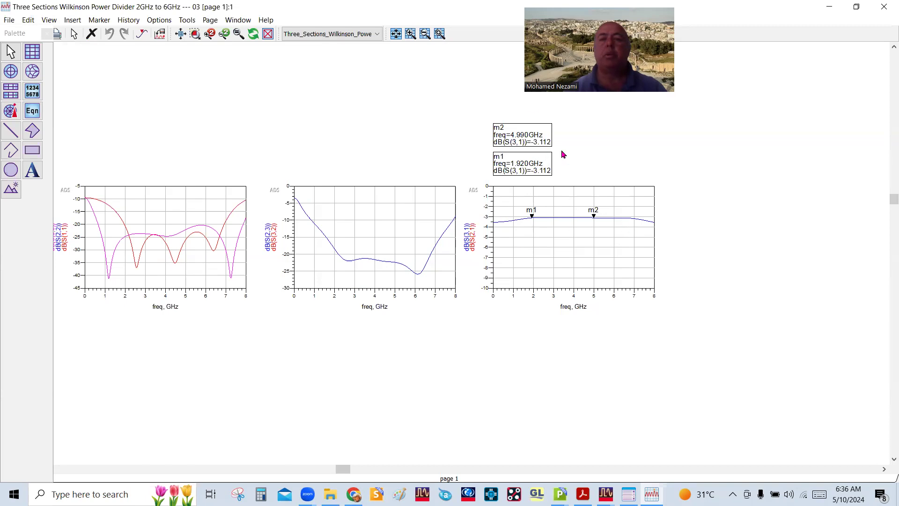
click(830, 6)
Step: Move resistor R5 sideways out of line with TL30 and TL29 in the schematic, keeping its wires attached
click(397, 139)
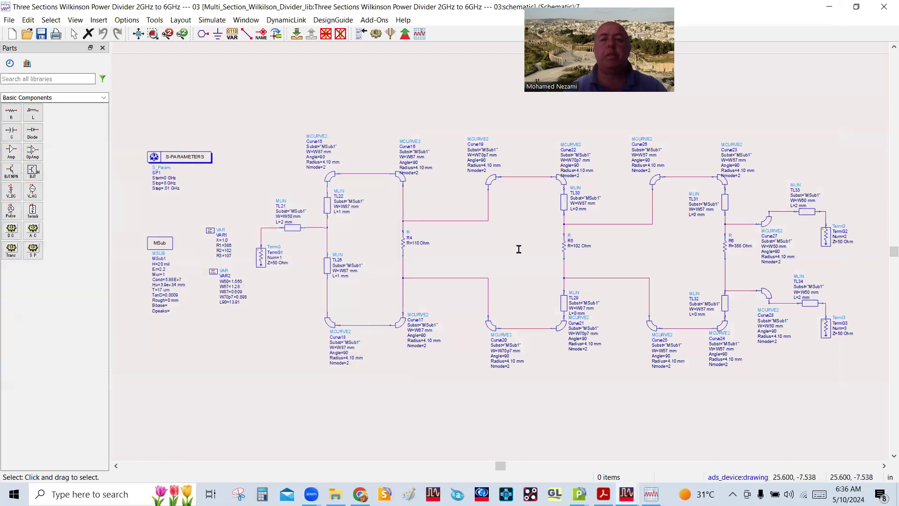
scroll(518, 249, up, 2)
scroll(482, 249, up, 1)
drag(480, 245, 418, 244)
click(559, 278)
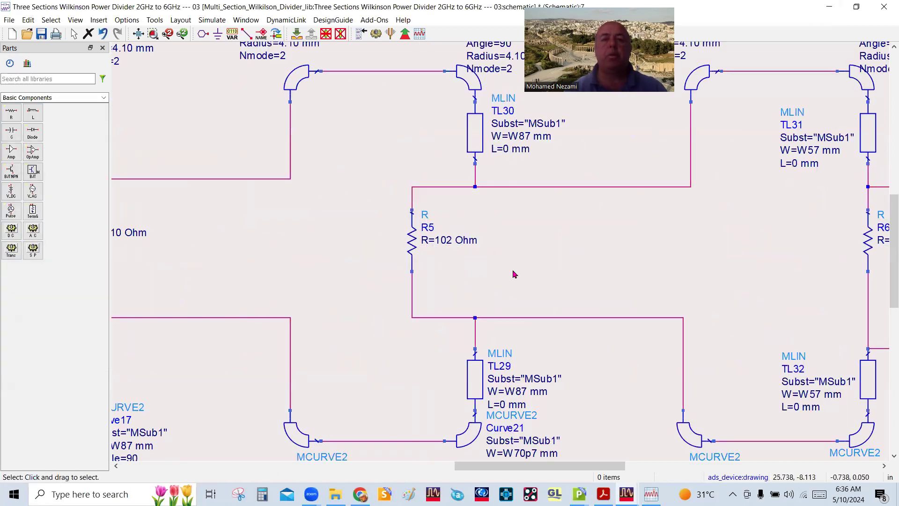
Step: Close the simulation results, and close the 03 schematic and layout without saving their changes
click(829, 7)
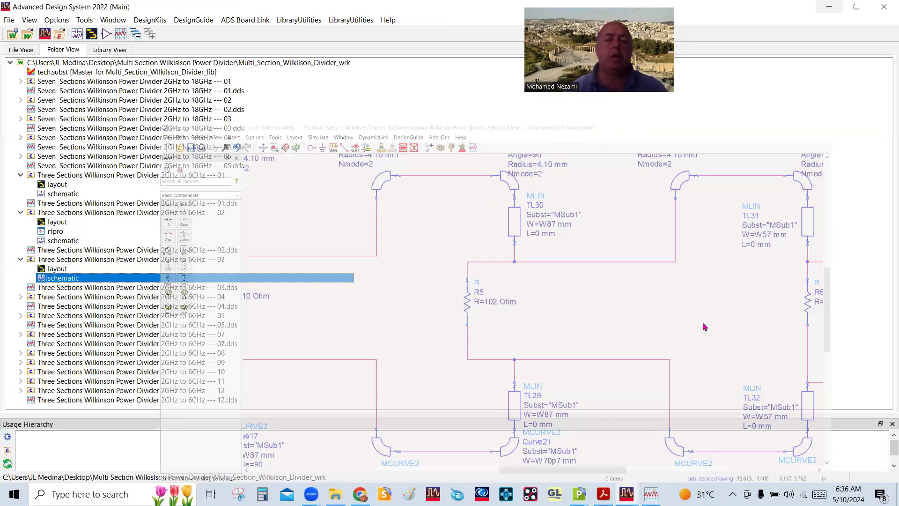
click(651, 494)
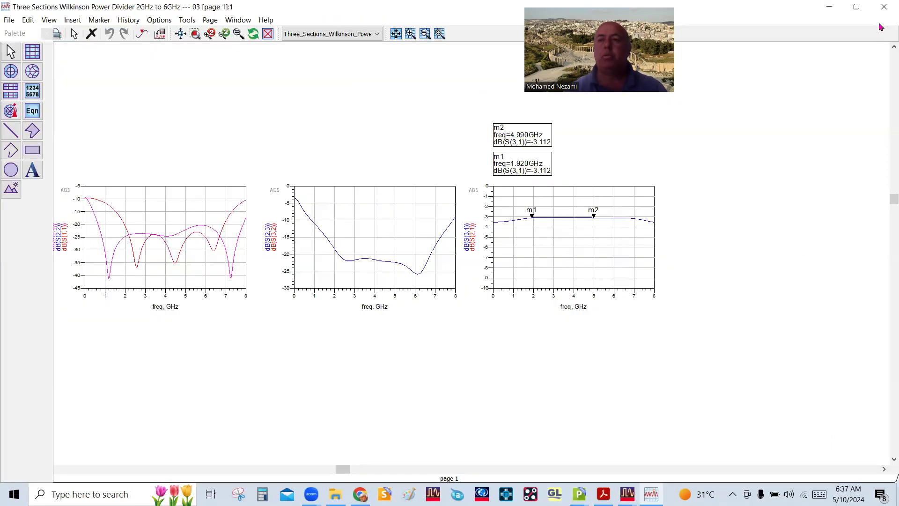
click(884, 7)
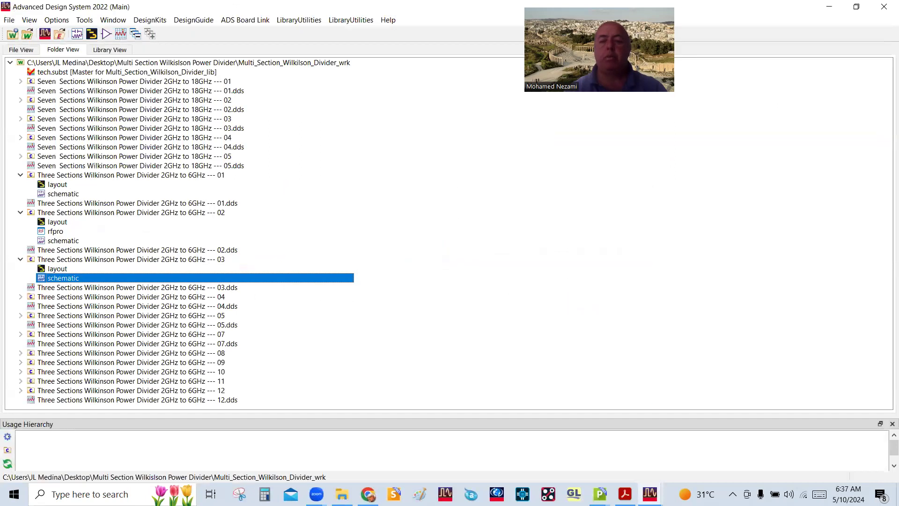
click(828, 406)
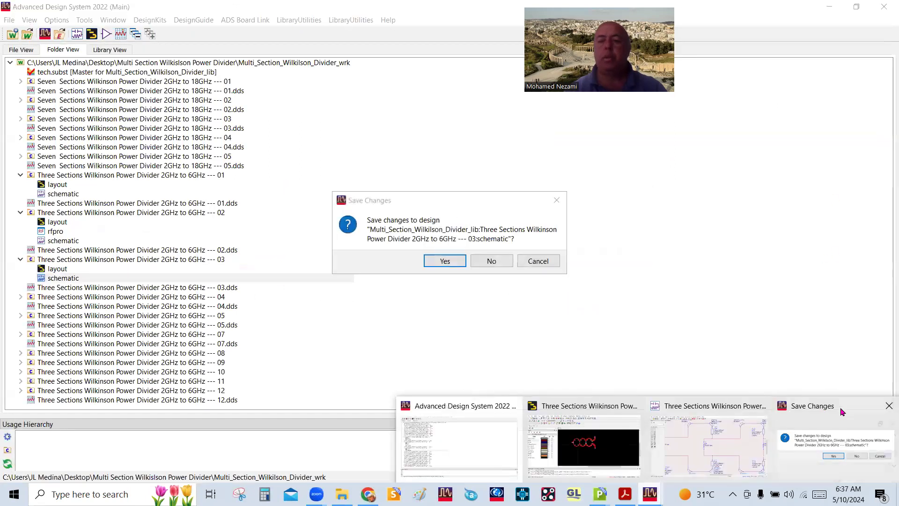
click(490, 269)
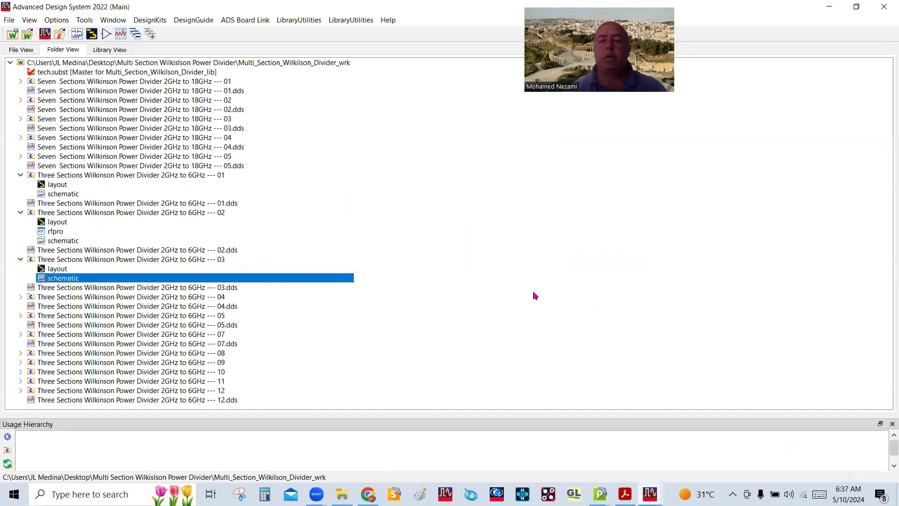
click(650, 495)
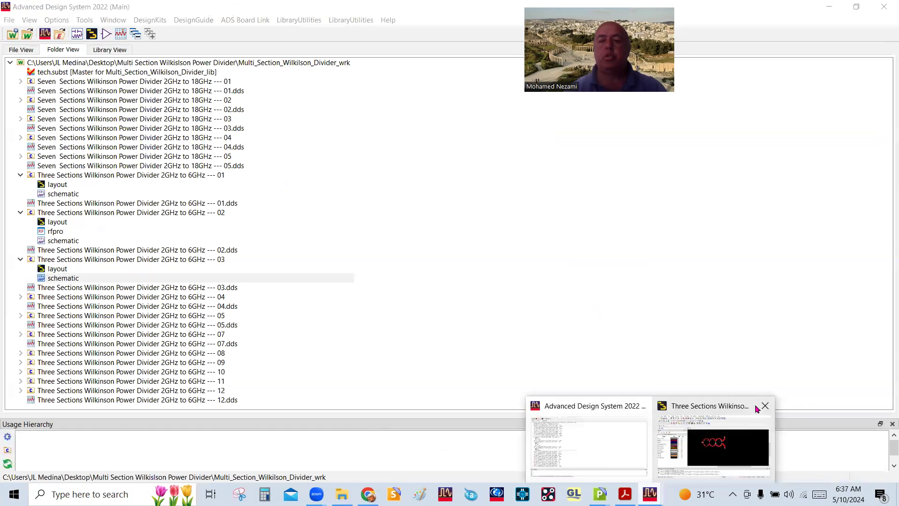
click(765, 404)
click(490, 260)
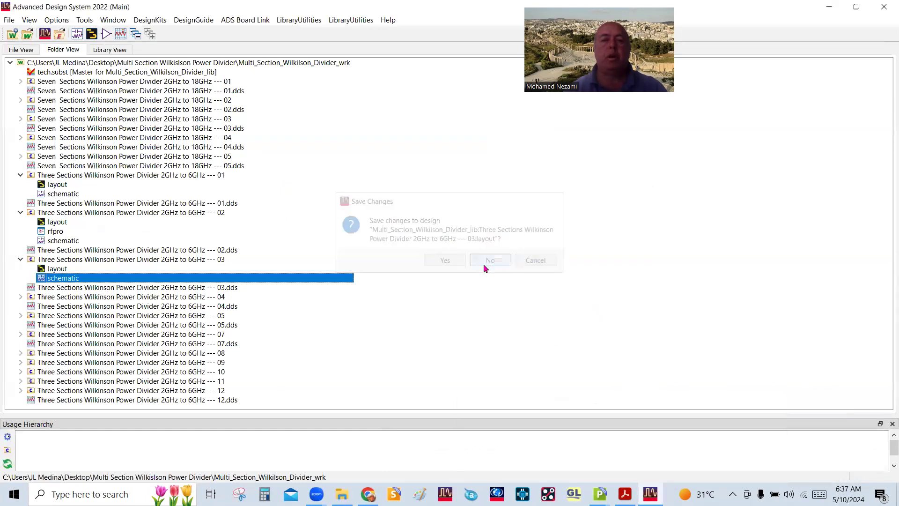
Step: Open the Three Sections 04 schematic and examine the CR_0805 chip resistors R1, R2 and R3 between the sections
double_click(96, 300)
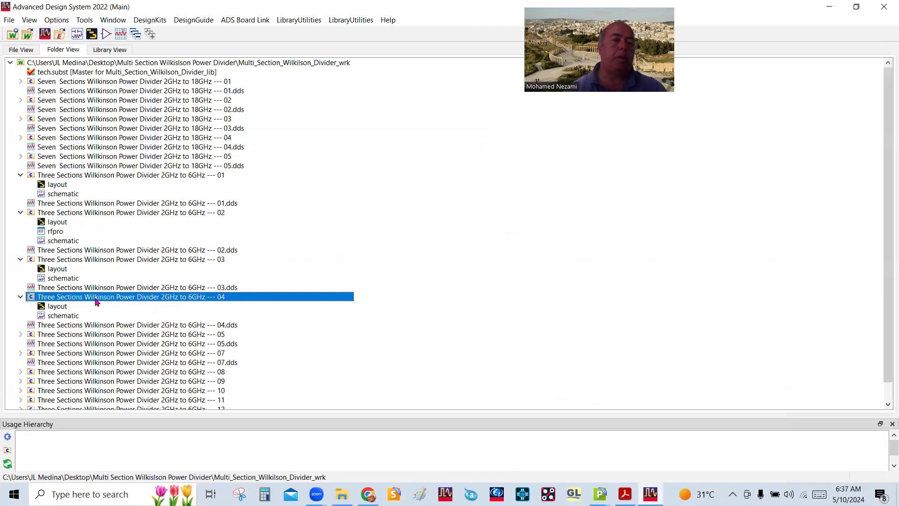
double_click(60, 317)
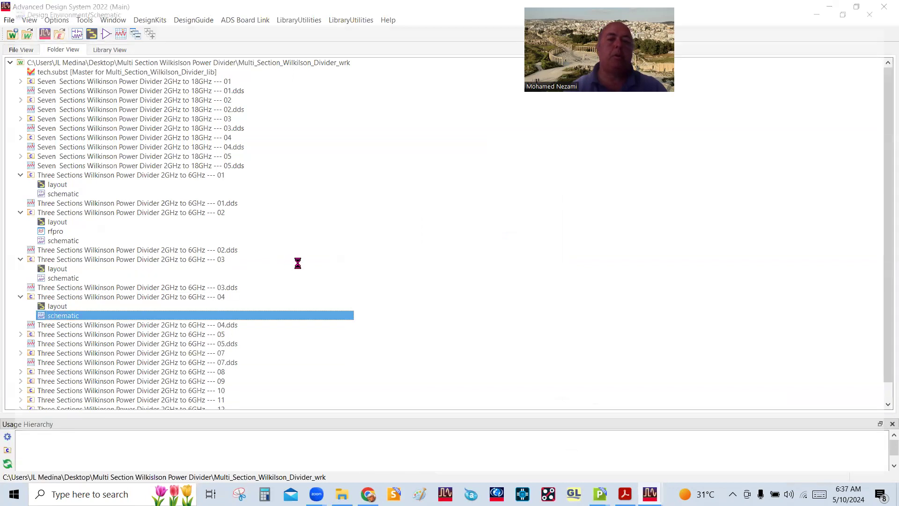
scroll(472, 204, up, 5)
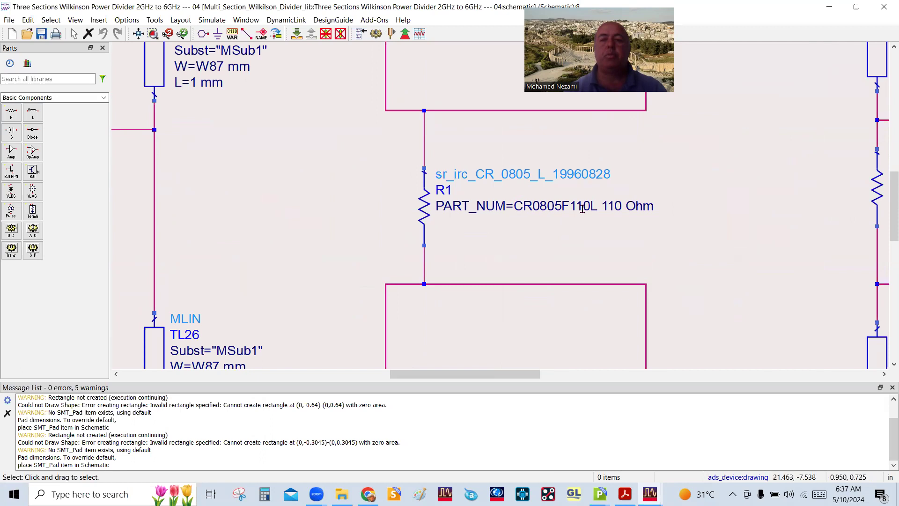
scroll(502, 210, down, 5)
scroll(543, 204, up, 2)
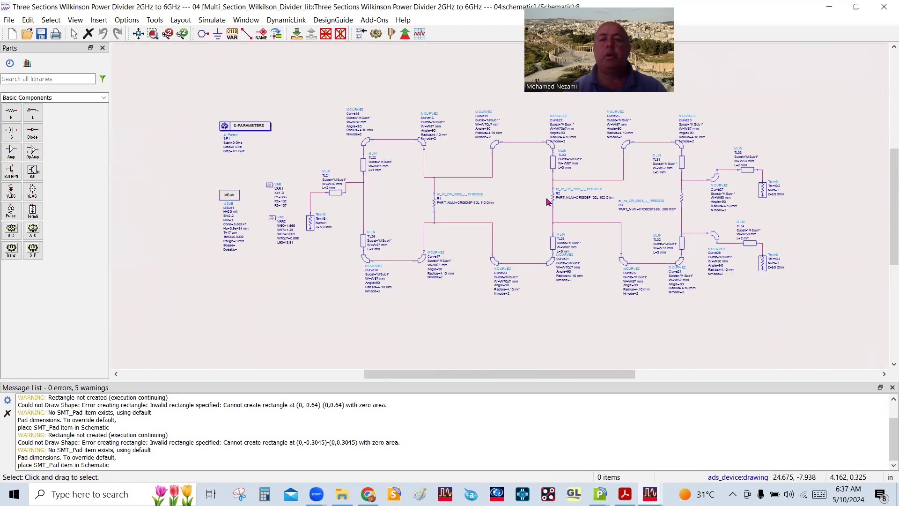
scroll(633, 211, down, 2)
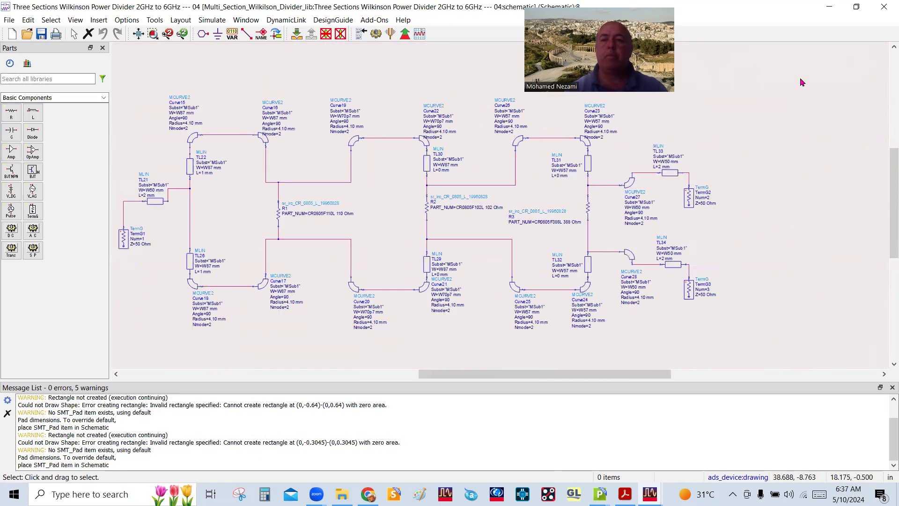
click(820, 8)
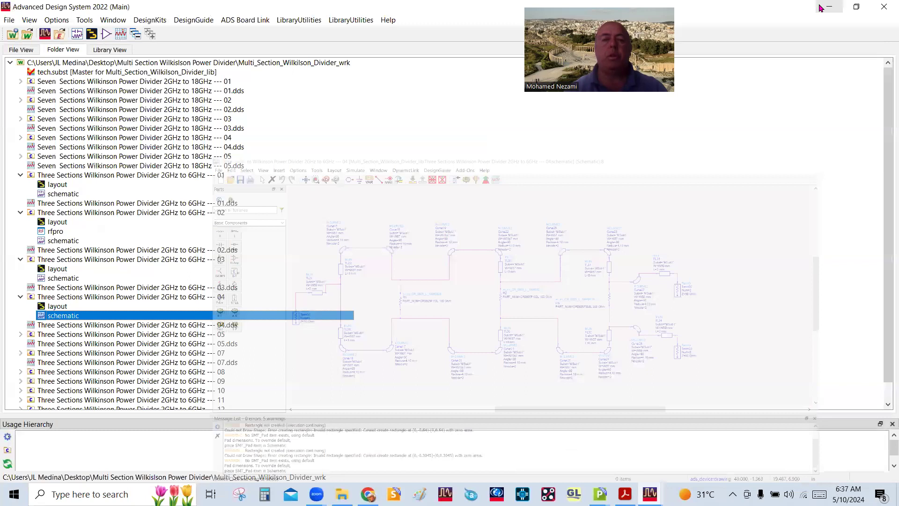
Step: Open the 04 simulation results and examine the return loss, isolation and transmission plots with markers m1 and m2
double_click(71, 324)
scroll(485, 247, up, 3)
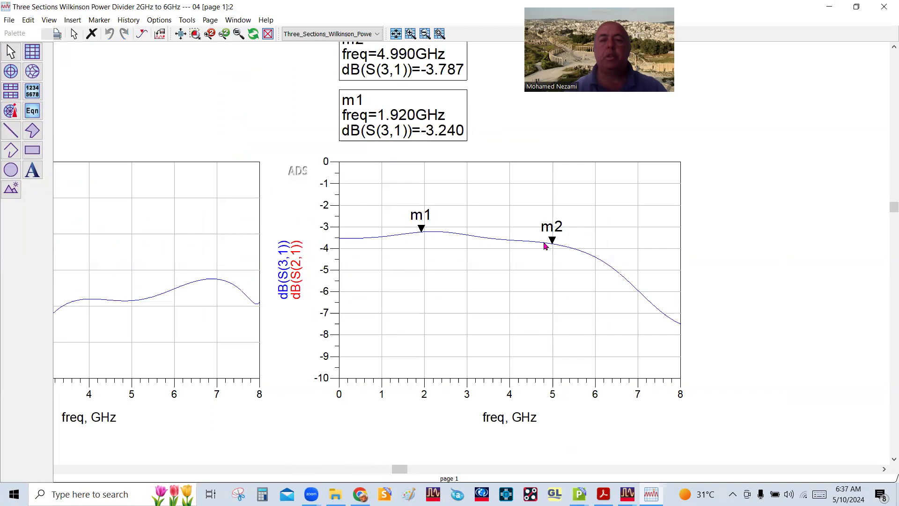
scroll(490, 260, down, 3)
scroll(447, 256, up, 2)
scroll(445, 256, up, 2)
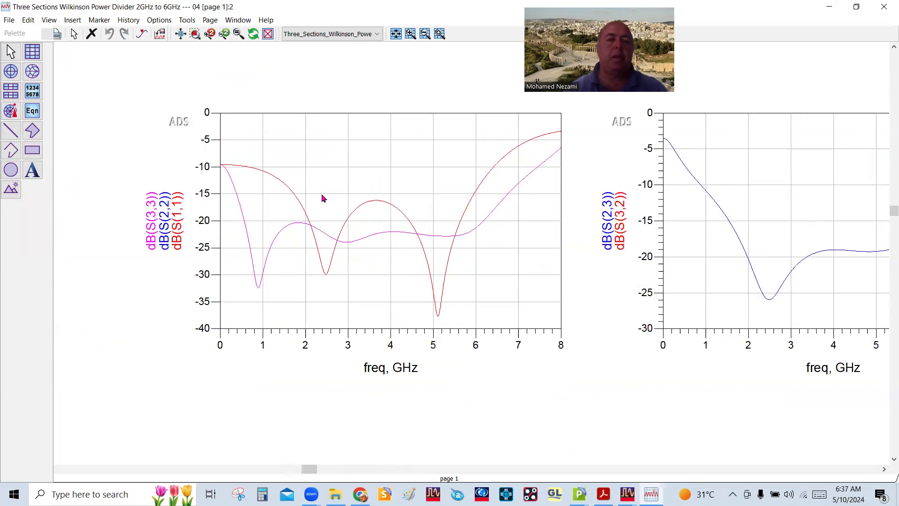
scroll(395, 265, down, 3)
scroll(487, 257, up, 2)
scroll(471, 257, up, 1)
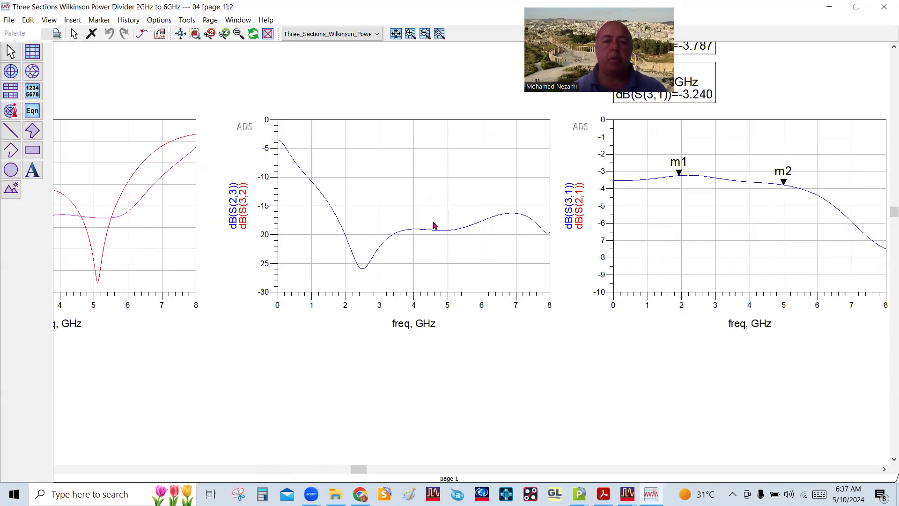
scroll(436, 253, down, 2)
scroll(624, 239, up, 3)
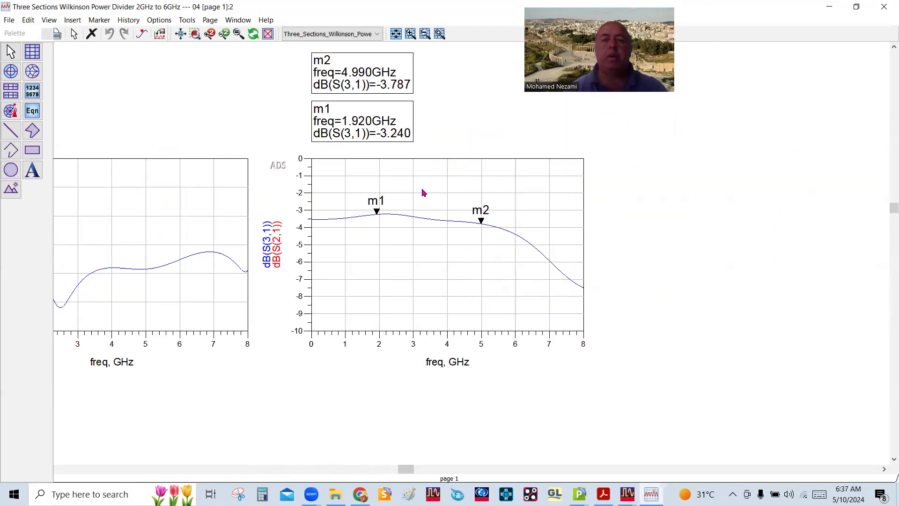
scroll(428, 195, down, 1)
scroll(434, 222, up, 1)
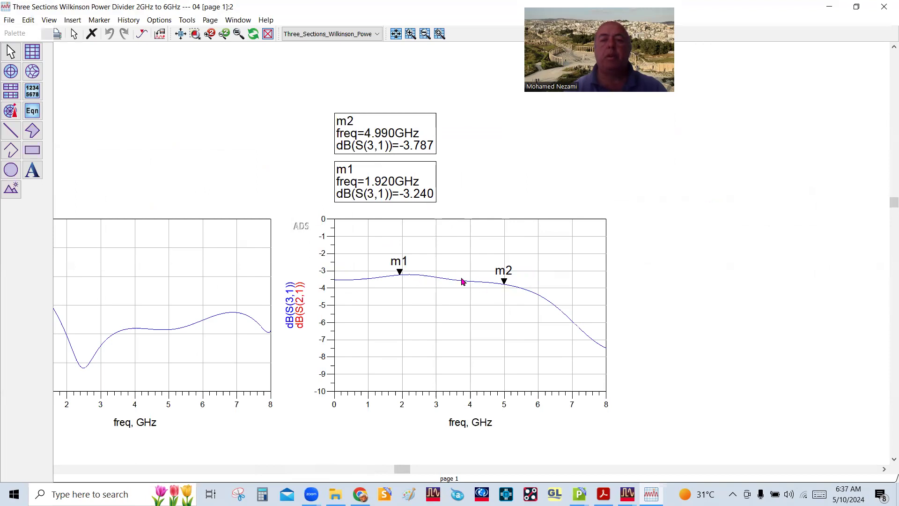
scroll(539, 271, down, 6)
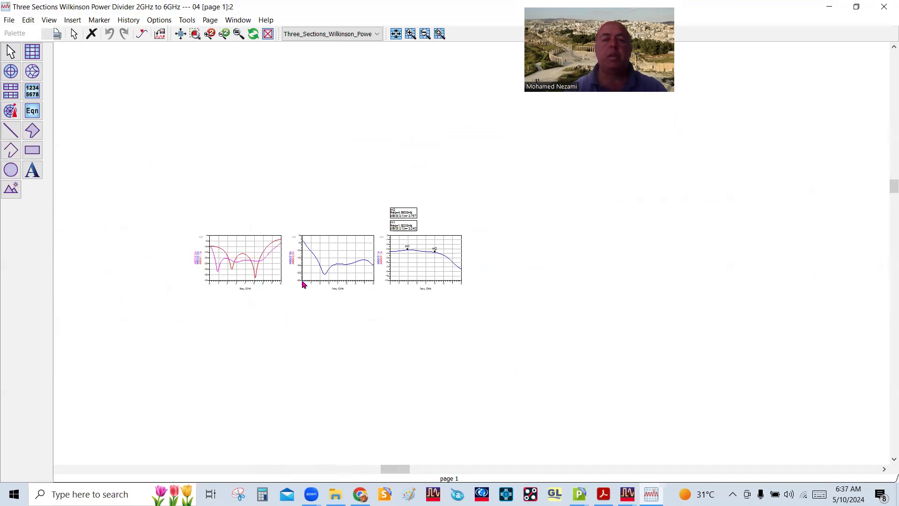
scroll(303, 282, up, 1)
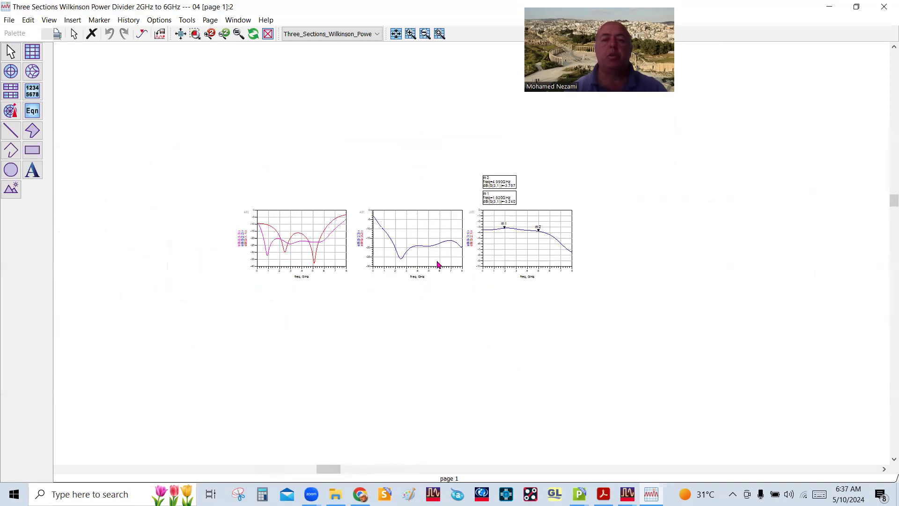
click(829, 6)
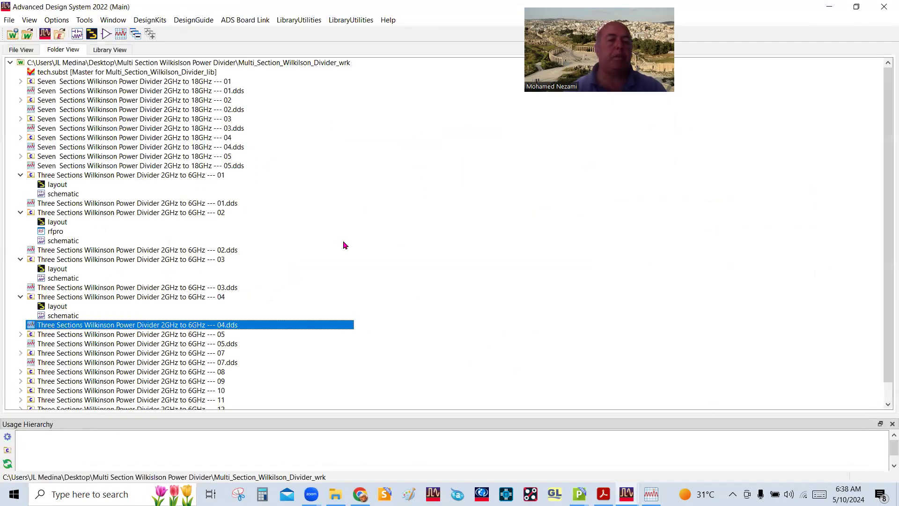
Step: Open the Three Sections 05 schematic and examine the part number of 0402 chip resistor R8 and the overall circuit
scroll(281, 188, down, 1)
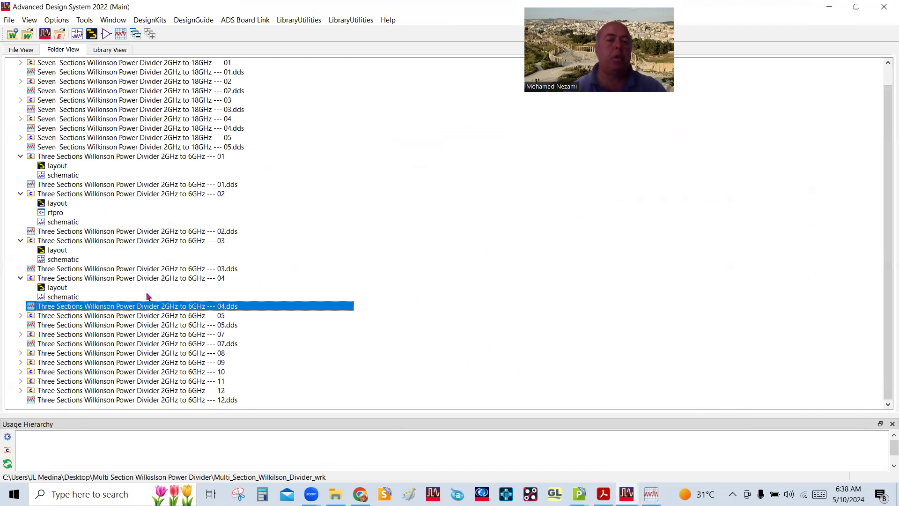
click(47, 317)
double_click(47, 318)
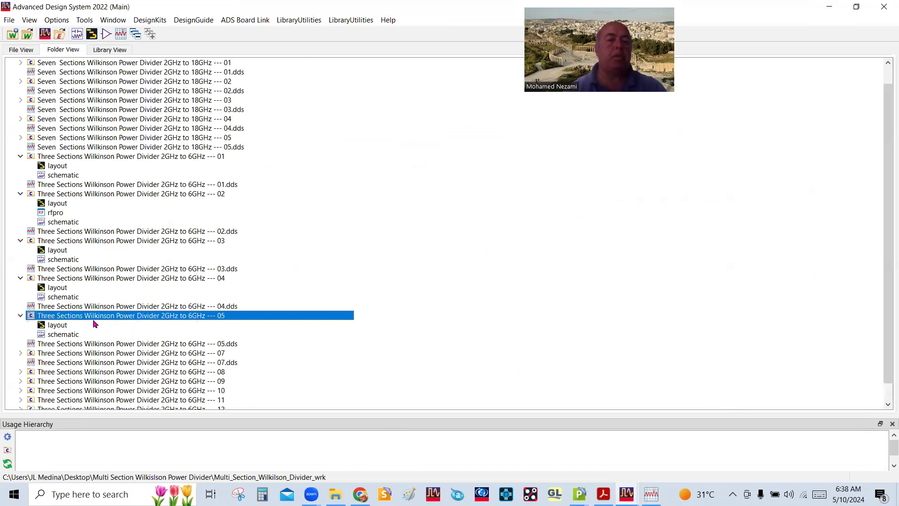
double_click(68, 333)
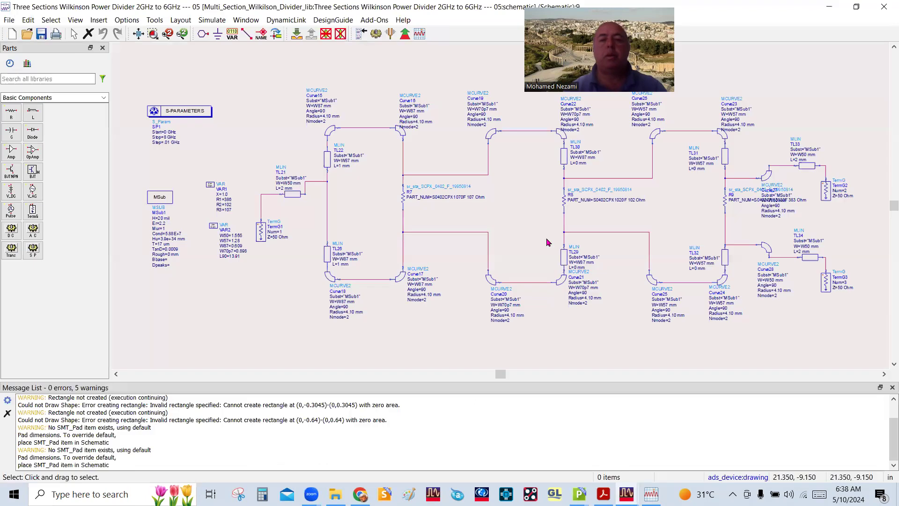
scroll(562, 201, up, 2)
scroll(519, 204, up, 1)
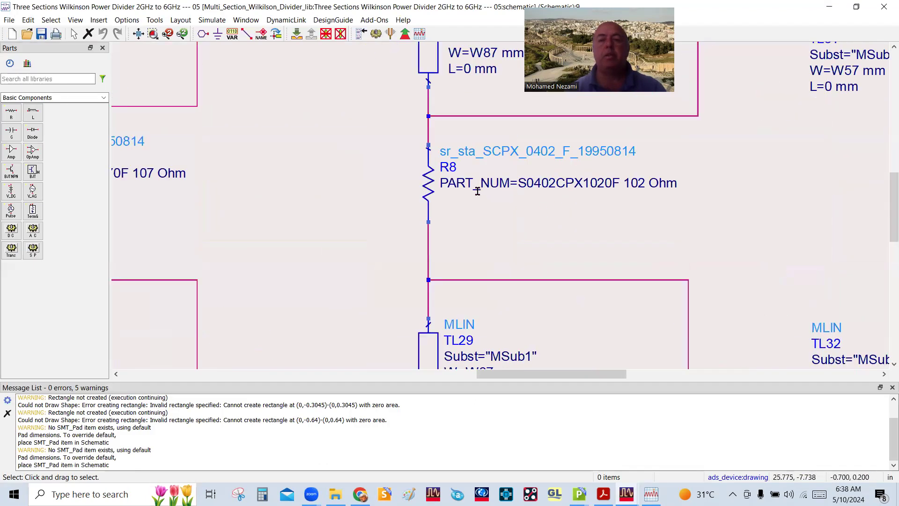
click(541, 186)
scroll(506, 211, down, 1)
scroll(504, 209, down, 1)
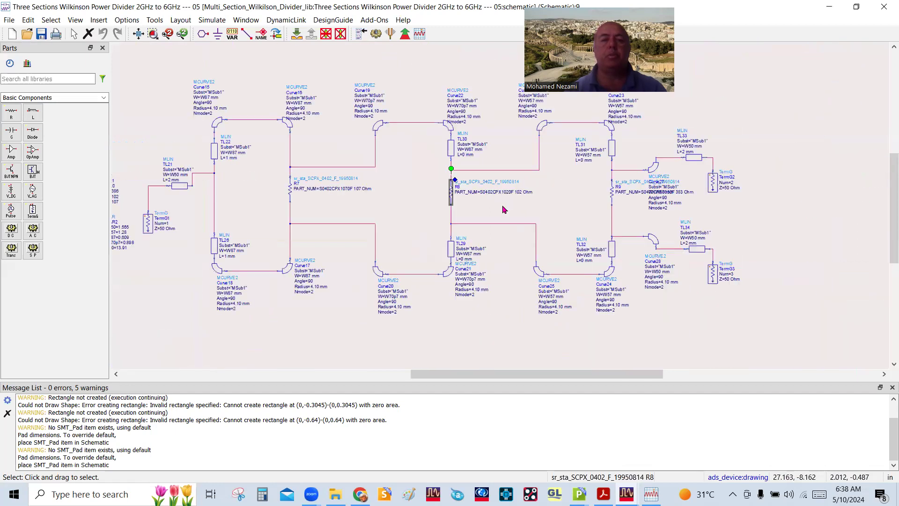
scroll(502, 207, down, 1)
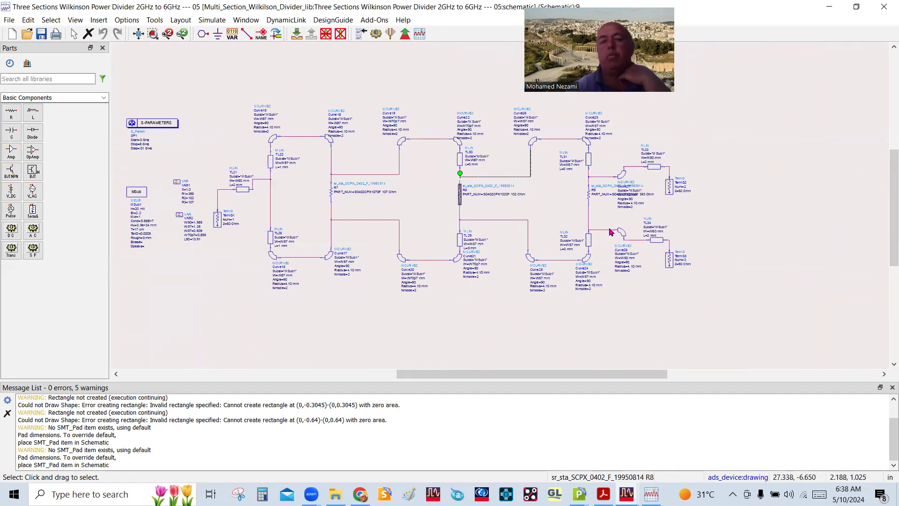
Step: Move resistor R9 sideways out of line with TL31 and TL32, keeping its wires attached, and minimize the 05 schematic
scroll(506, 206, up, 2)
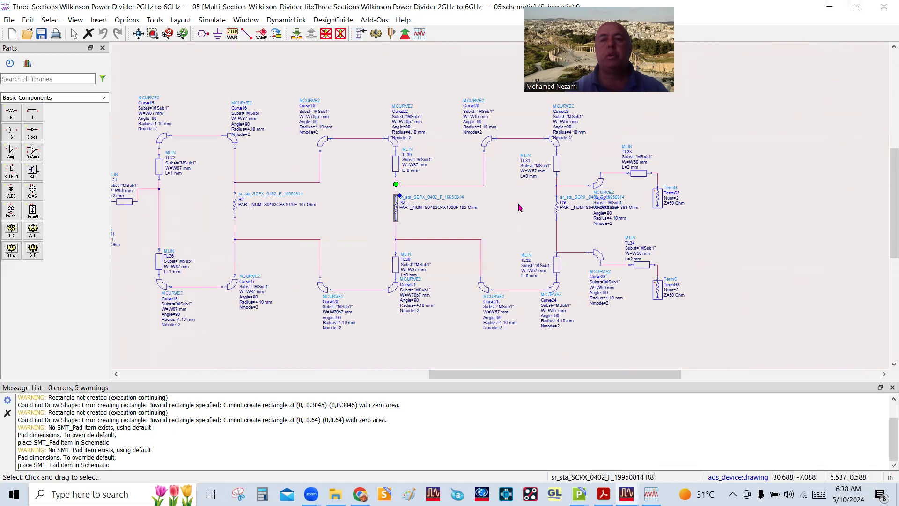
scroll(569, 243, up, 1)
drag(551, 237, 485, 244)
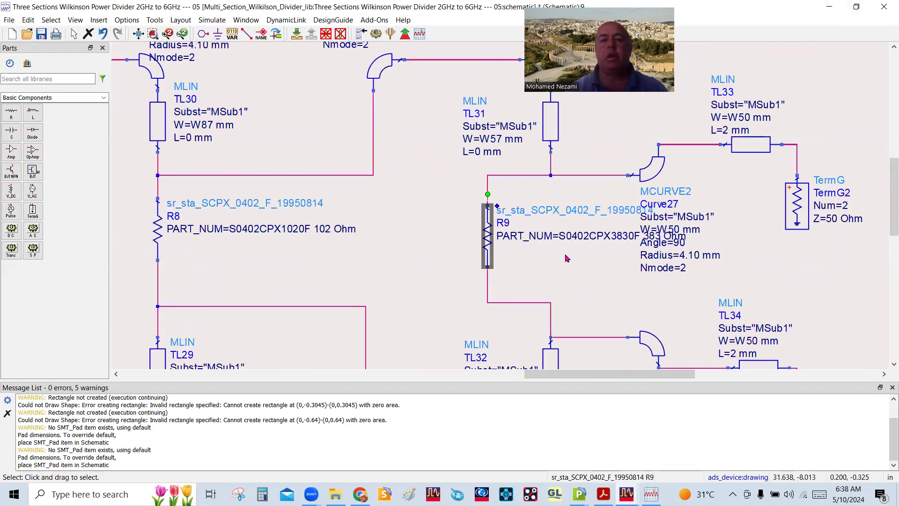
scroll(440, 212, down, 2)
scroll(494, 207, down, 1)
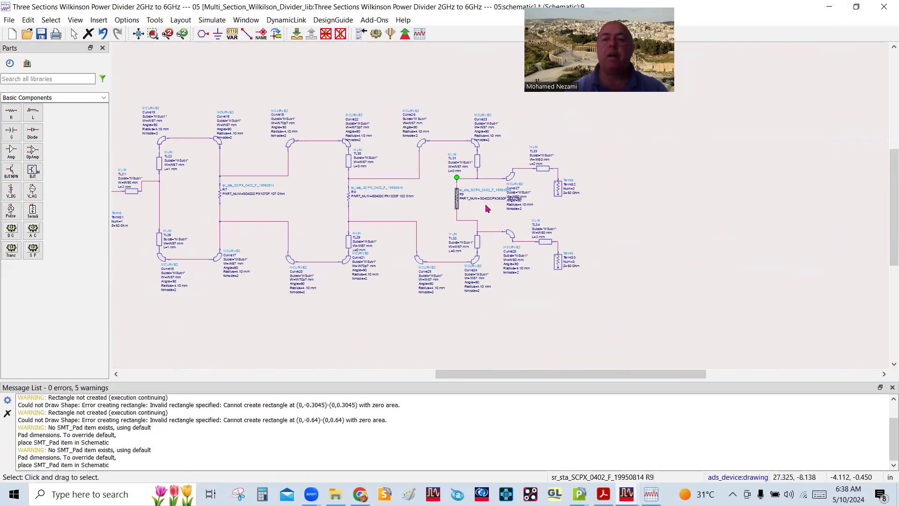
scroll(463, 209, up, 3)
scroll(504, 209, down, 2)
scroll(394, 206, up, 2)
scroll(474, 207, down, 1)
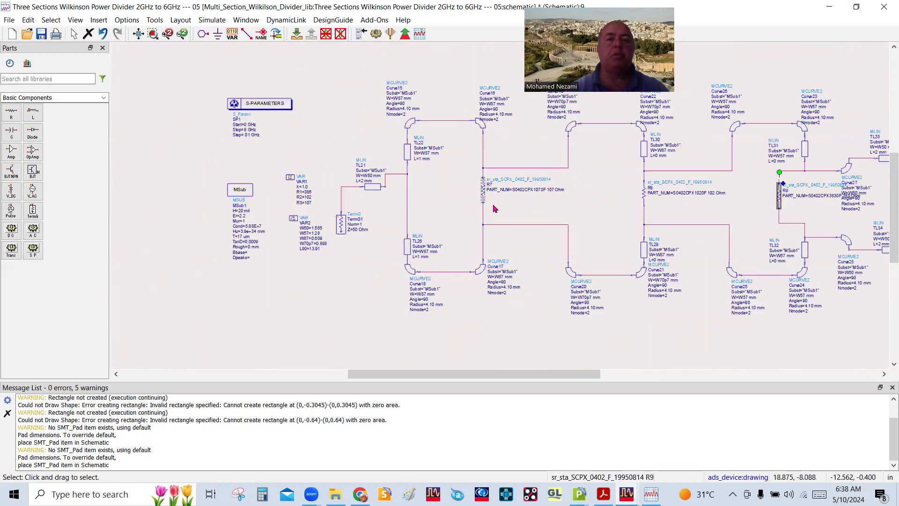
scroll(788, 167, down, 1)
click(829, 8)
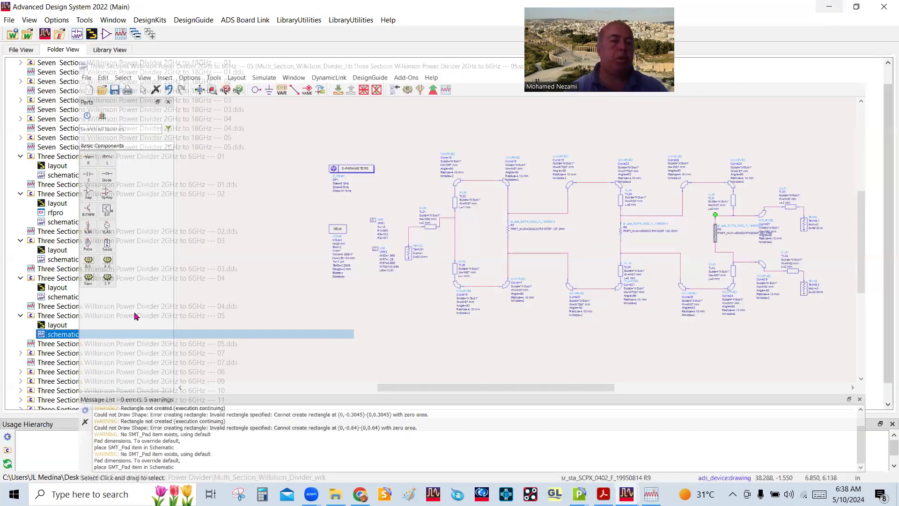
Step: Open the 05 simulation results and examine the return loss, isolation and transmission curves across the band
double_click(65, 347)
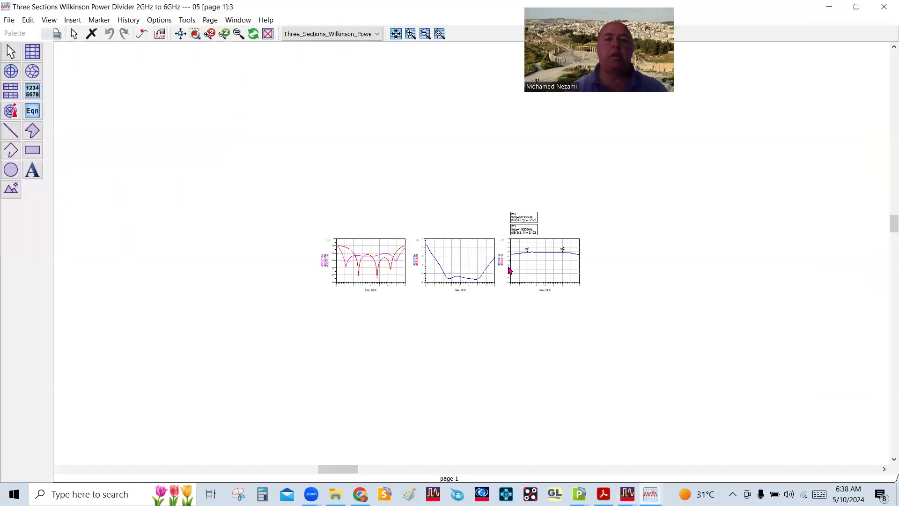
scroll(361, 261, up, 2)
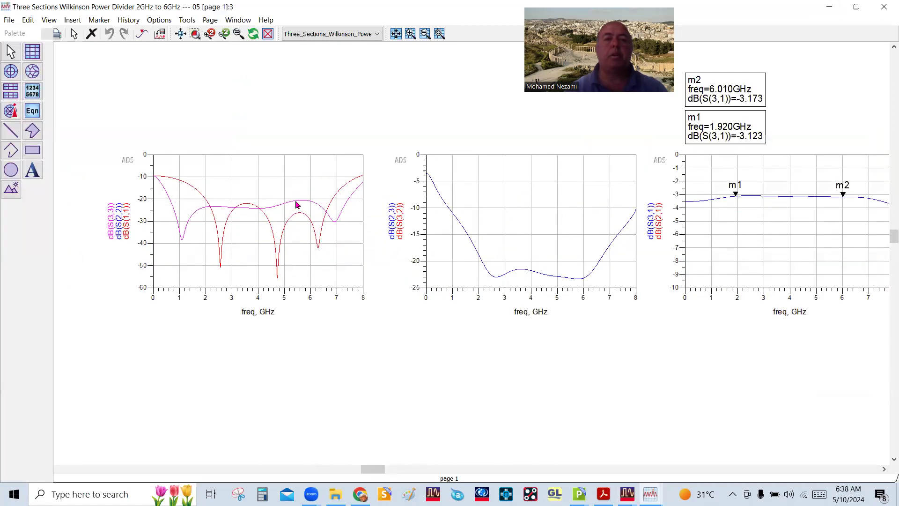
mouse_move(310, 203)
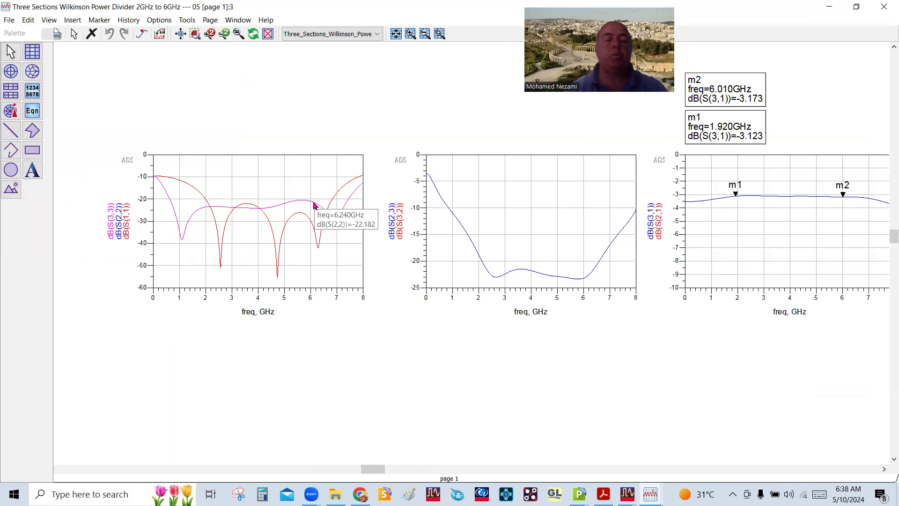
mouse_move(558, 274)
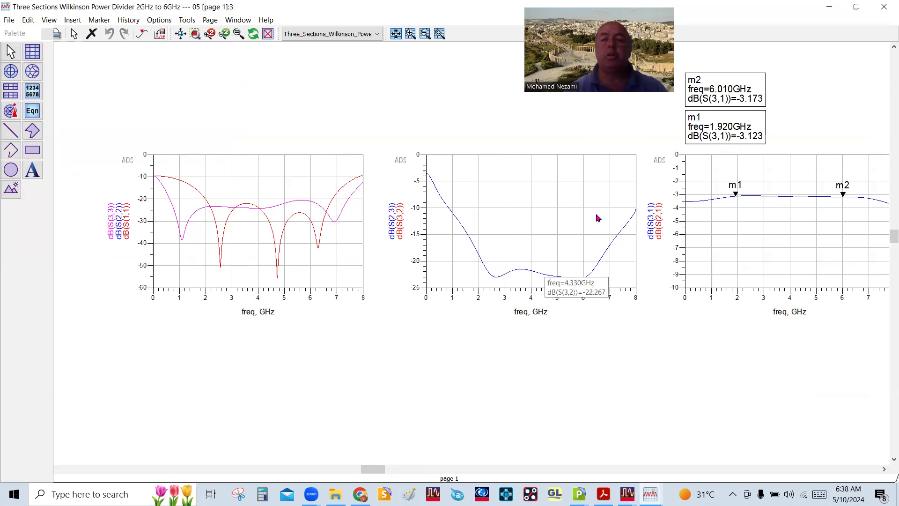
scroll(527, 255, down, 2)
scroll(457, 253, up, 3)
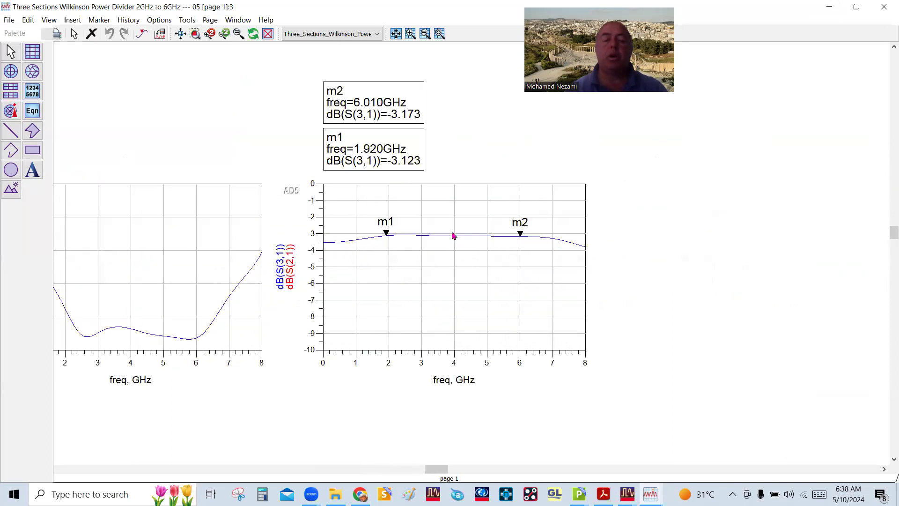
scroll(453, 236, up, 1)
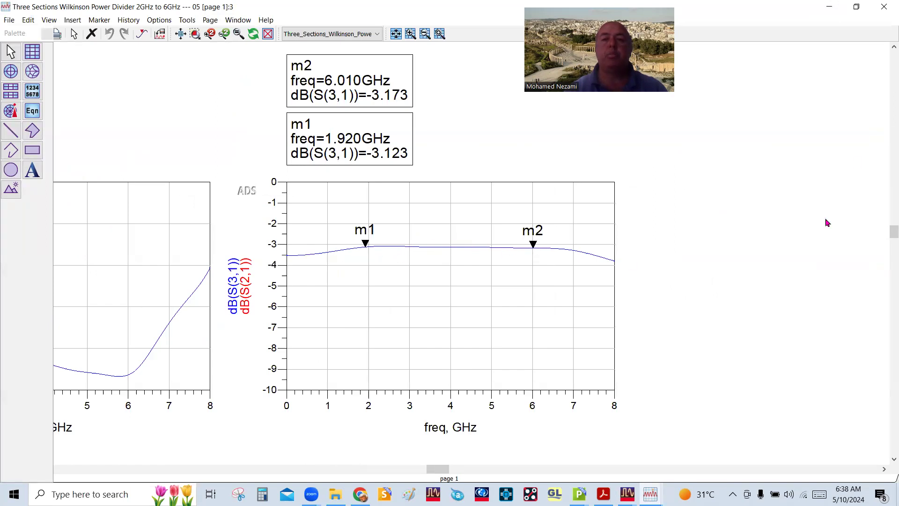
click(829, 7)
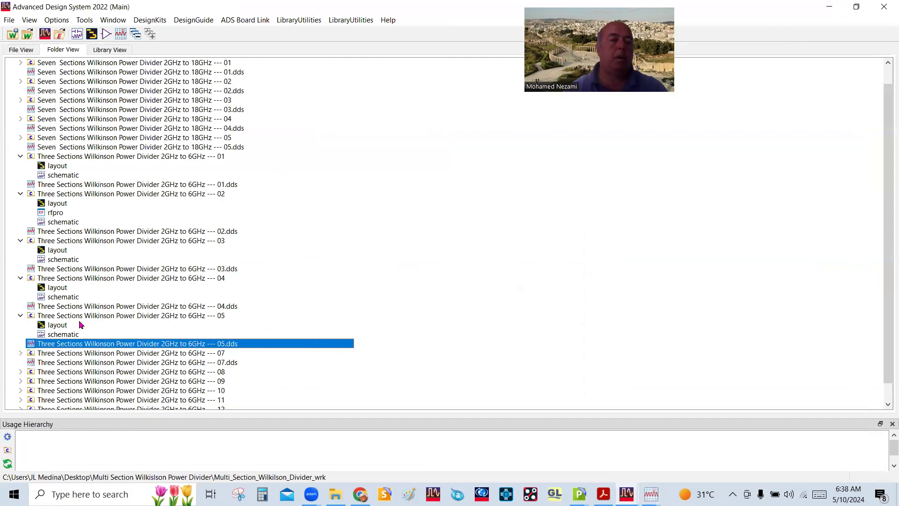
Step: Open the 05 layout and shift resistor R9 slightly at the output junction, then minimize the layout window
double_click(59, 325)
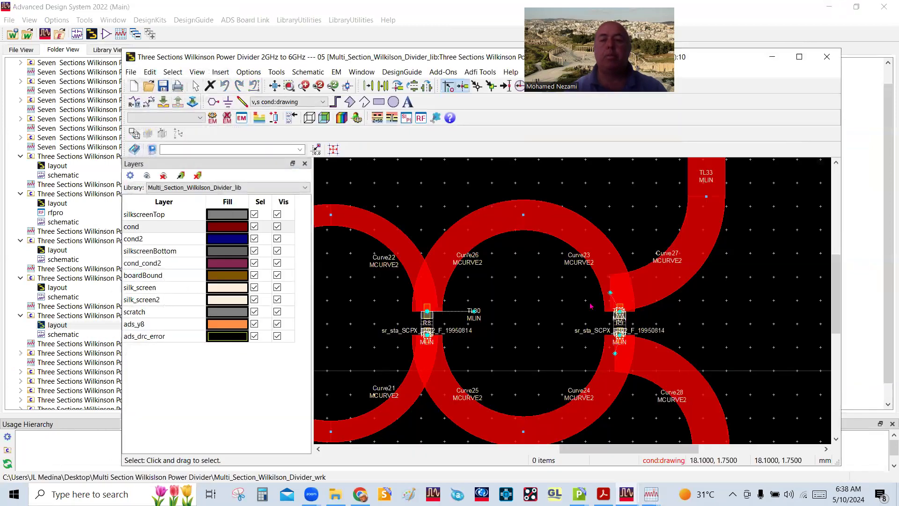
scroll(626, 329, up, 3)
mouse_move(569, 262)
mouse_down()
mouse_move(450, 273)
mouse_move(485, 276)
mouse_move(561, 259)
mouse_up()
scroll(561, 259, down, 6)
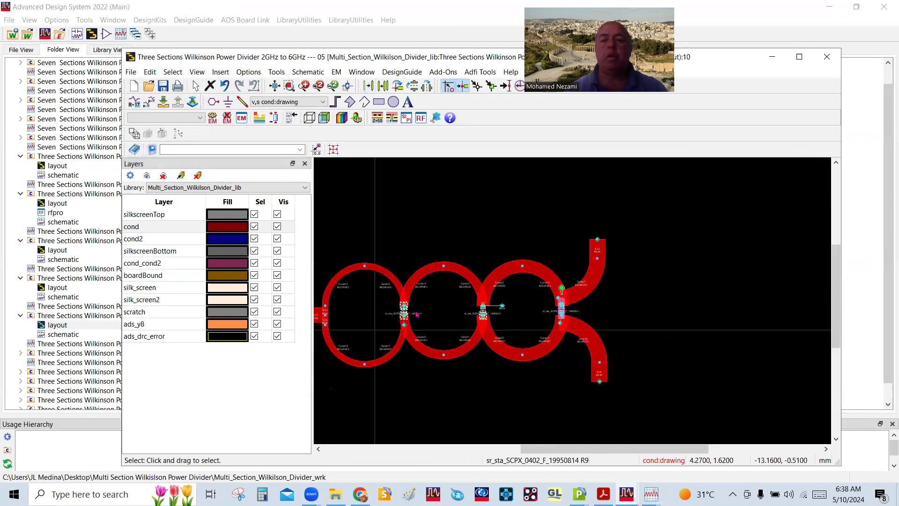
click(772, 56)
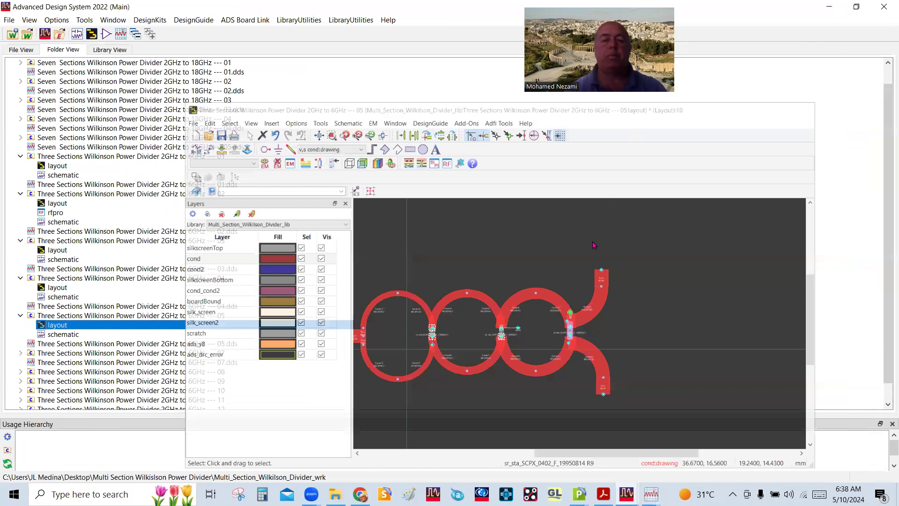
Step: Switch to the Acrobat PDF slides and show the 2GHz to 6GHz real layout and ideal resistors slide in full screen
click(603, 494)
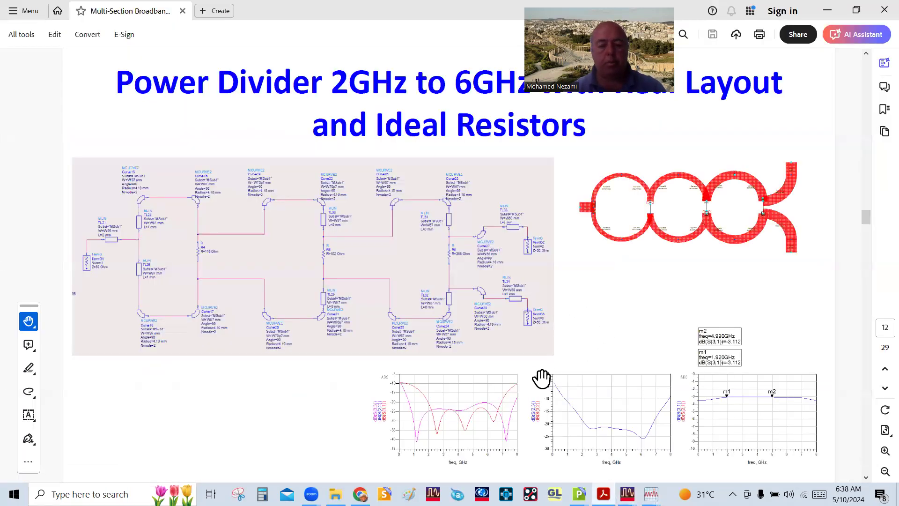
key(ctrl+l)
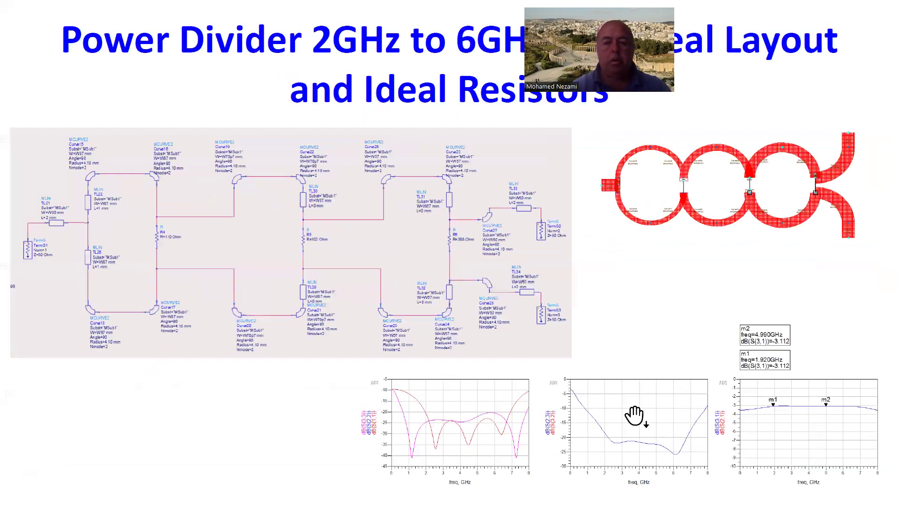
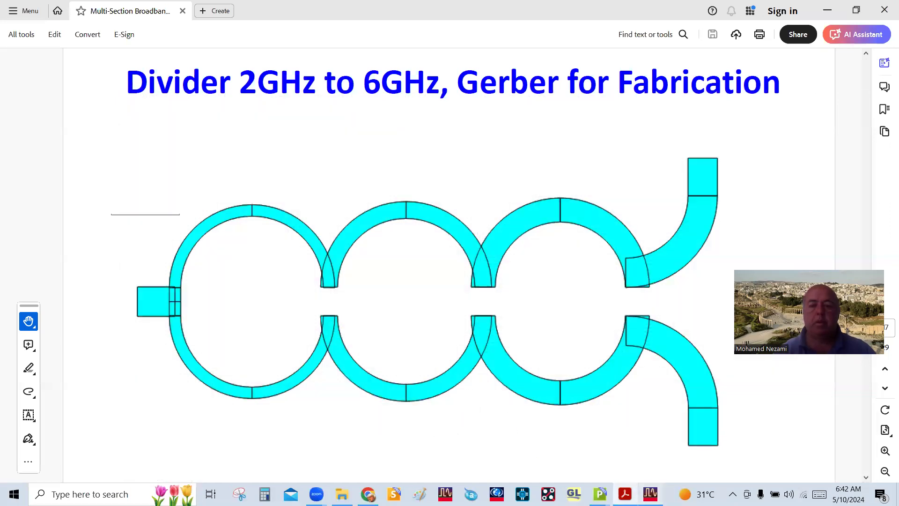
Step: Return to ADS, open the Three Sections 07 schematic, examine the part numbers of resistors R10 to R12, and close it
click(650, 495)
scroll(106, 324, down, 1)
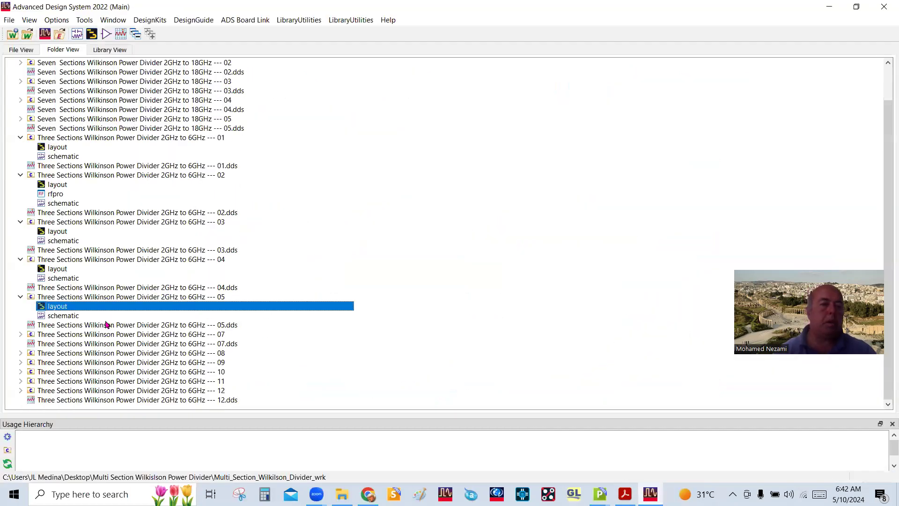
double_click(75, 335)
scroll(106, 344, down, 1)
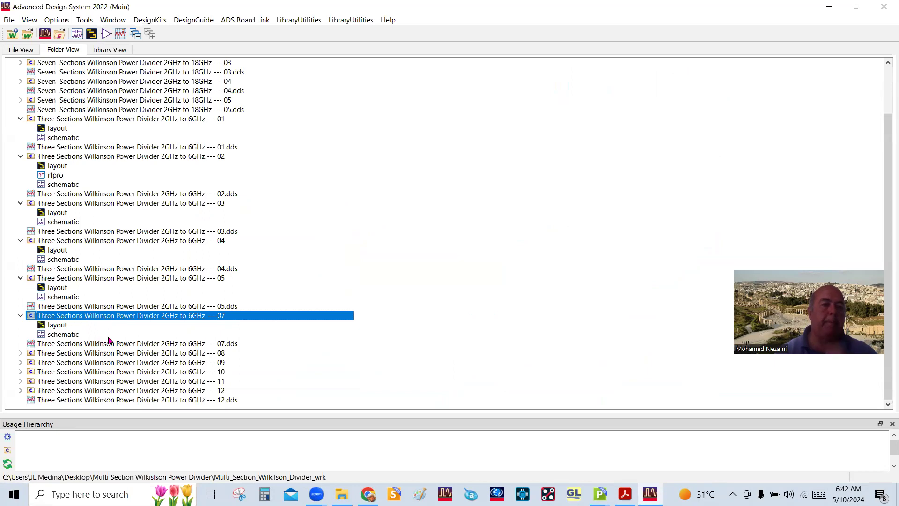
double_click(64, 335)
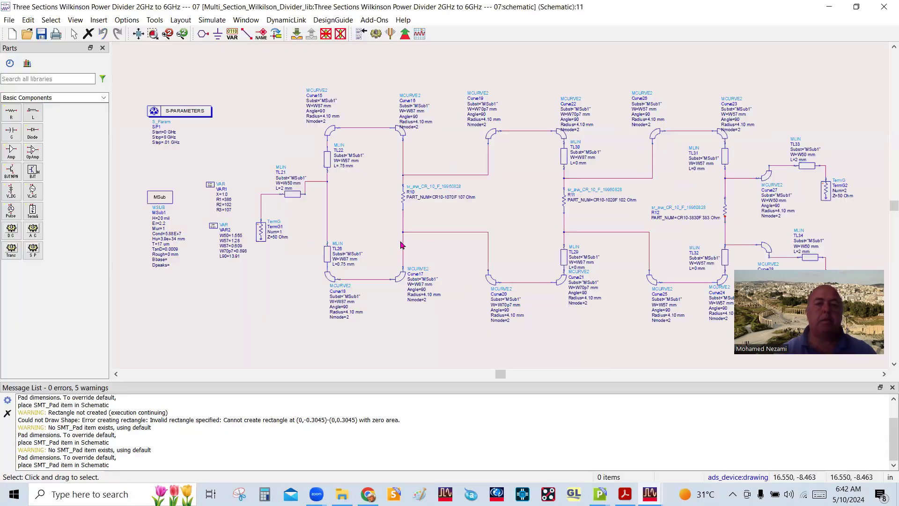
scroll(500, 208, up, 2)
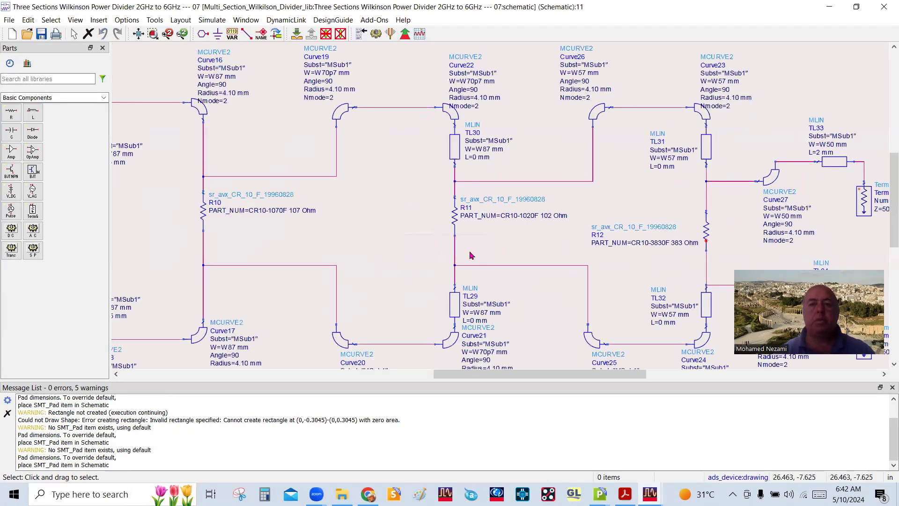
scroll(507, 234, up, 2)
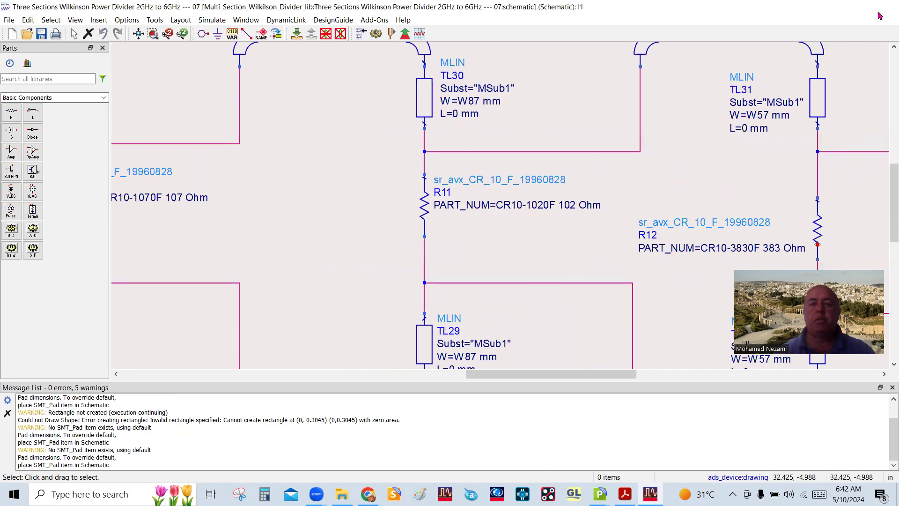
click(880, 14)
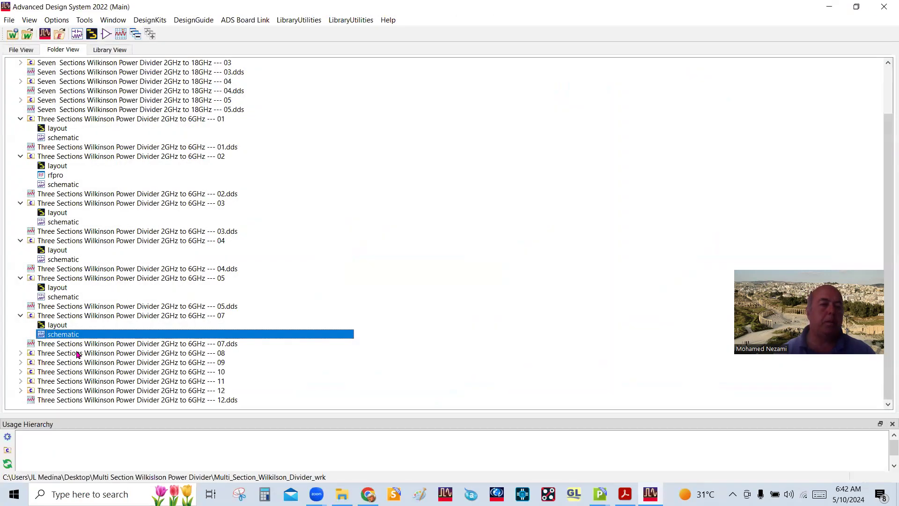
Step: Expand the Three Sections 08 cell, open its schematic to examine the curved-line circuit, and minimize the schematic window
double_click(79, 354)
scroll(284, 334, down, 2)
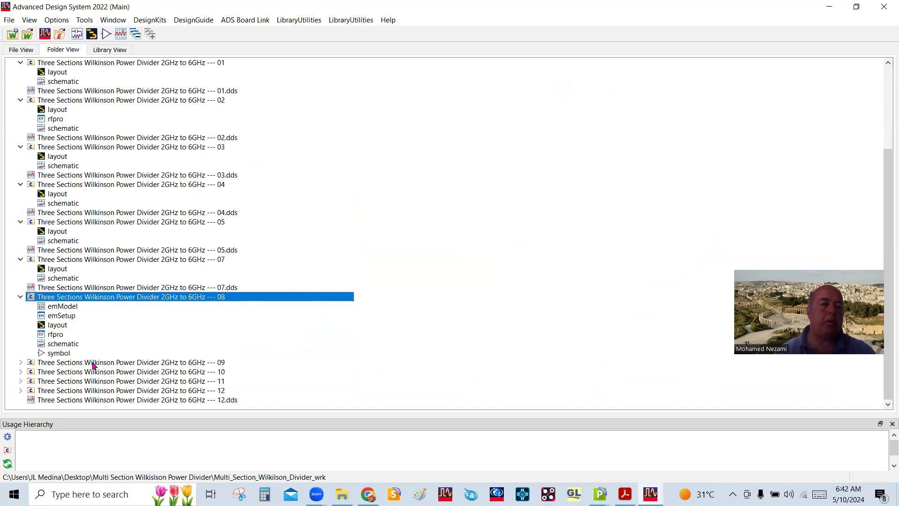
double_click(64, 345)
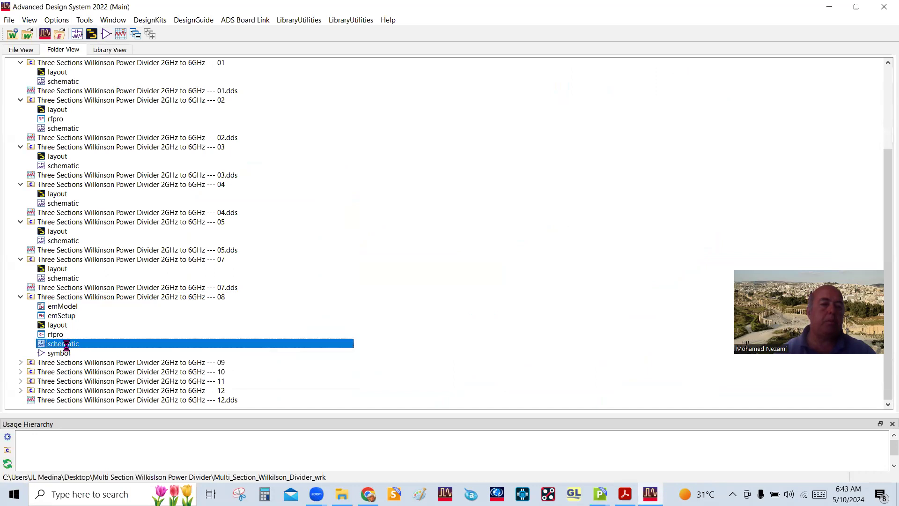
scroll(506, 248, up, 4)
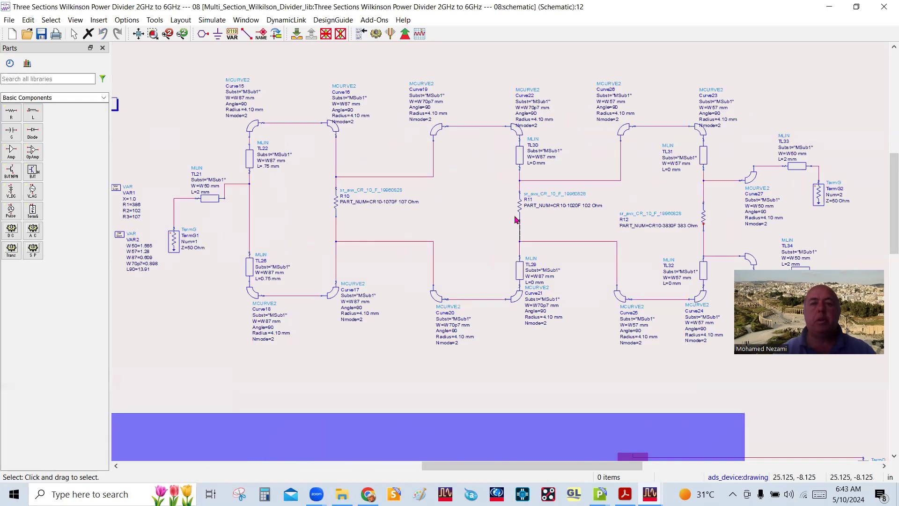
click(829, 10)
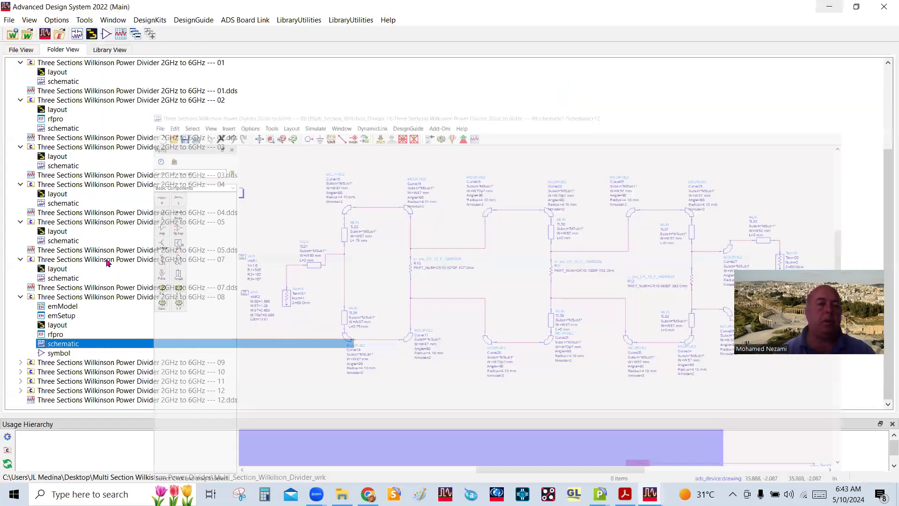
Step: Open the 08 layout in a maximized window and examine the meshed traces and input port P1
double_click(58, 325)
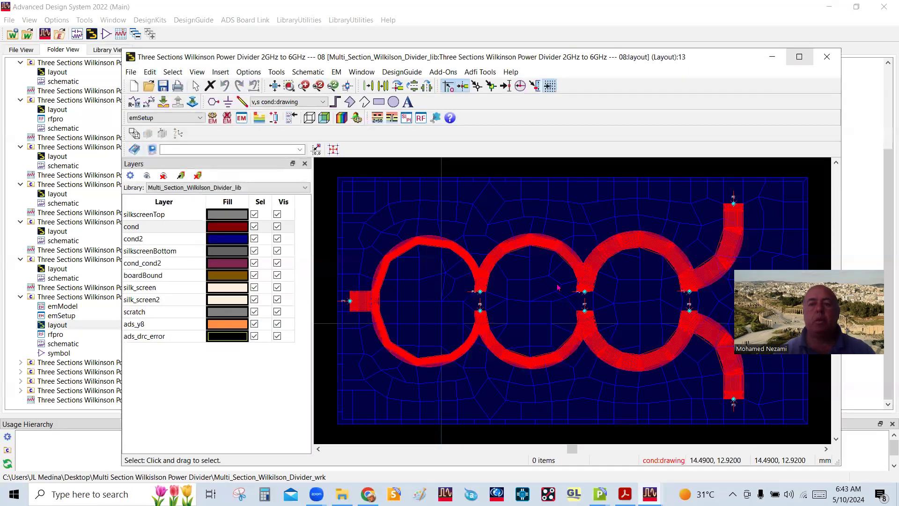
click(800, 56)
scroll(556, 287, up, 3)
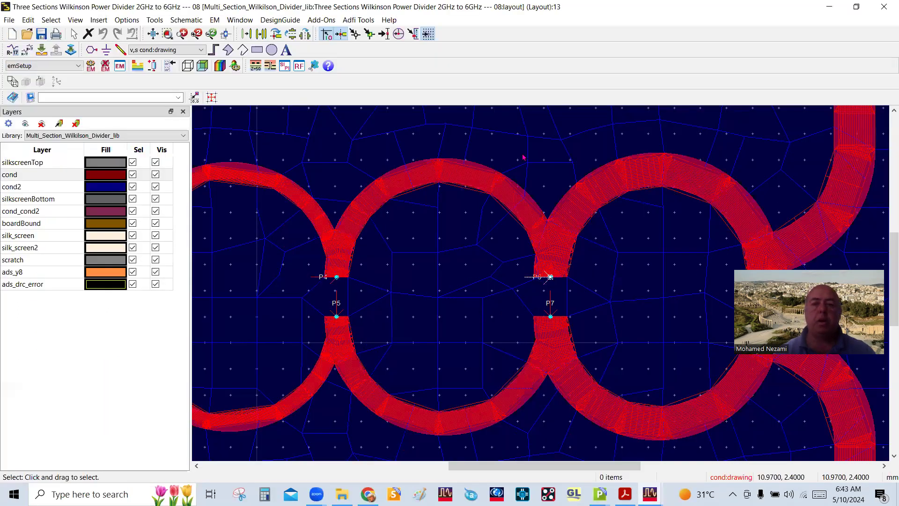
scroll(534, 286, down, 4)
scroll(534, 287, up, 2)
scroll(435, 284, up, 5)
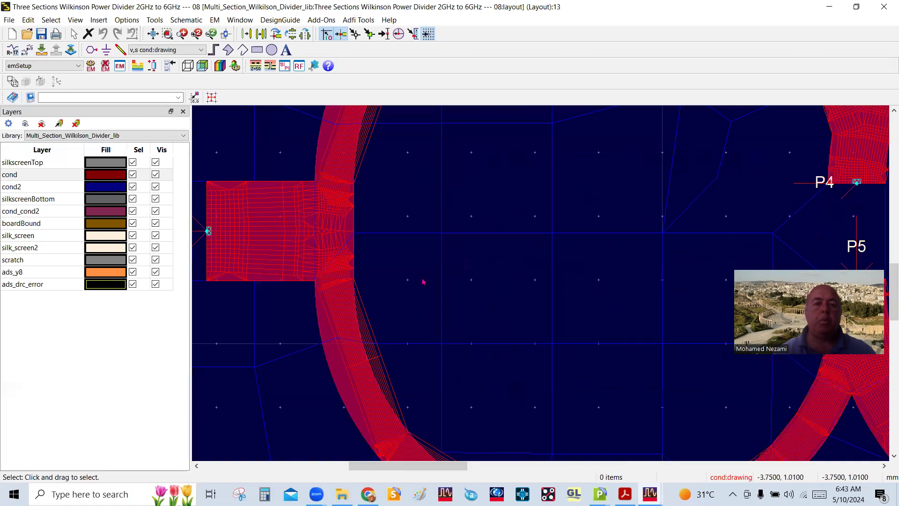
click(294, 242)
scroll(538, 287, down, 5)
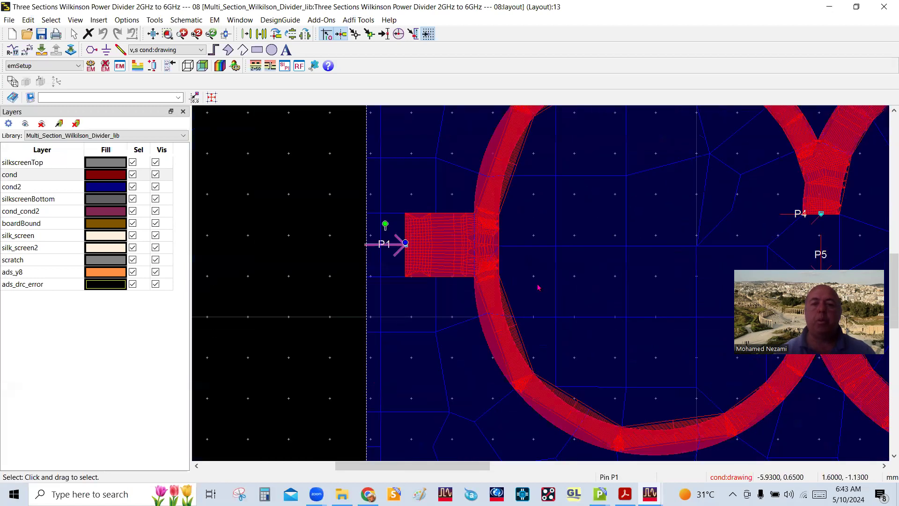
Step: Examine the output port P2 and the resistor port pairs P4 to P9 across the gaps in the 08 layout
scroll(531, 202, up, 5)
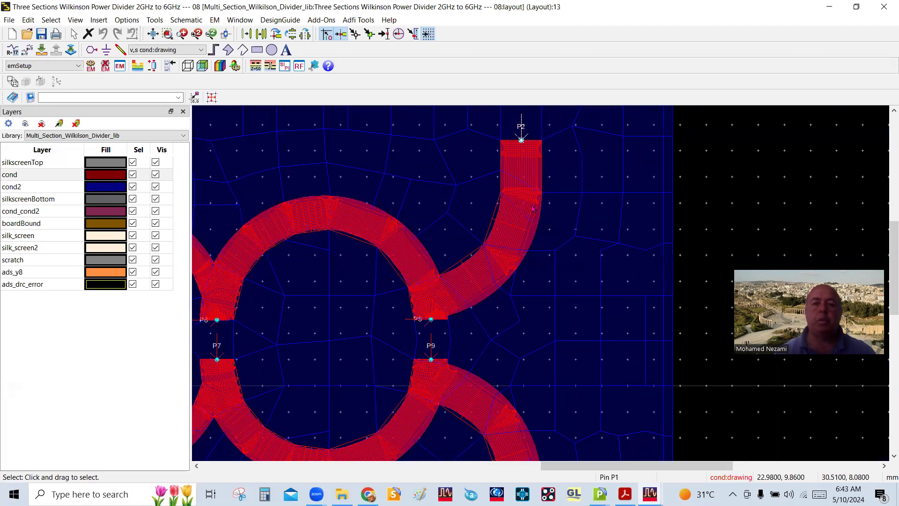
scroll(544, 291, down, 2)
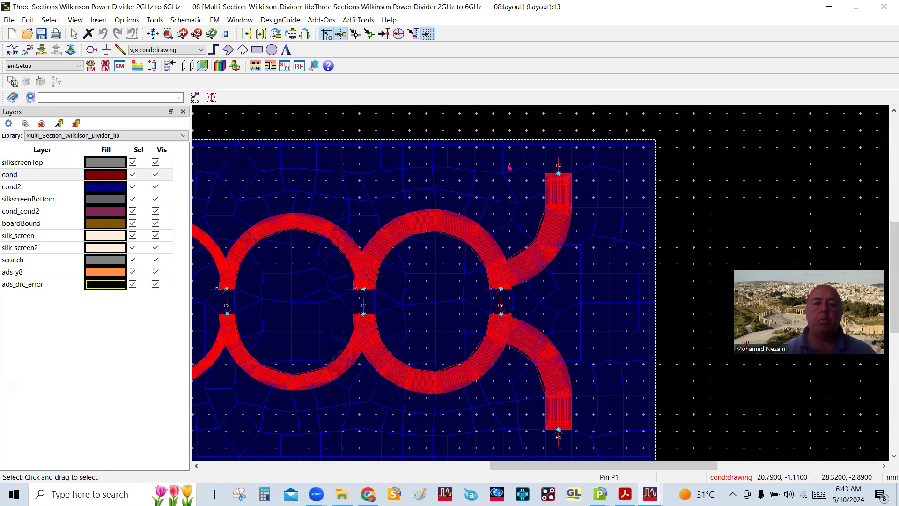
scroll(535, 278, up, 2)
scroll(537, 277, up, 1)
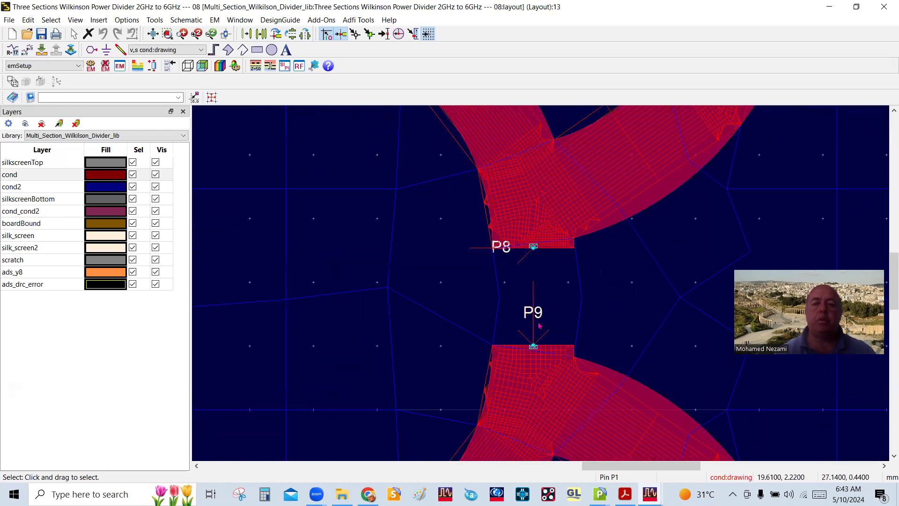
scroll(539, 325, down, 2)
scroll(363, 279, up, 1)
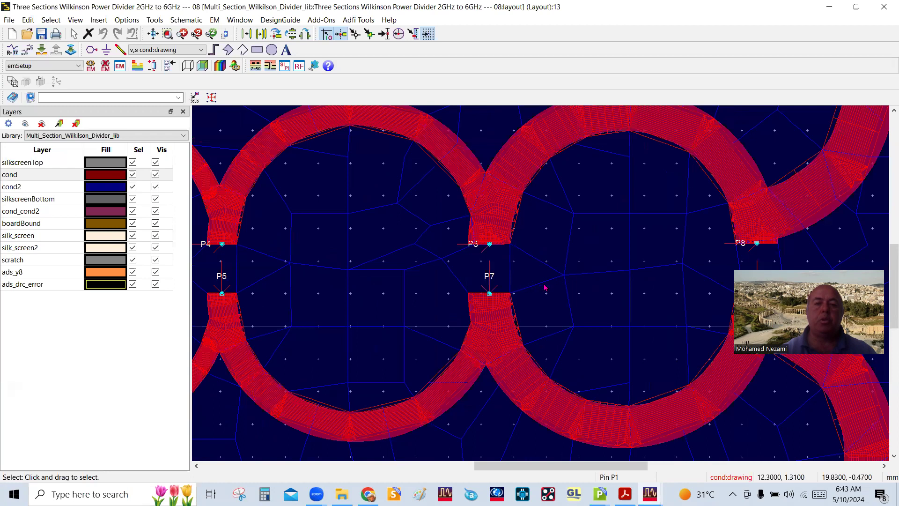
scroll(390, 268, down, 2)
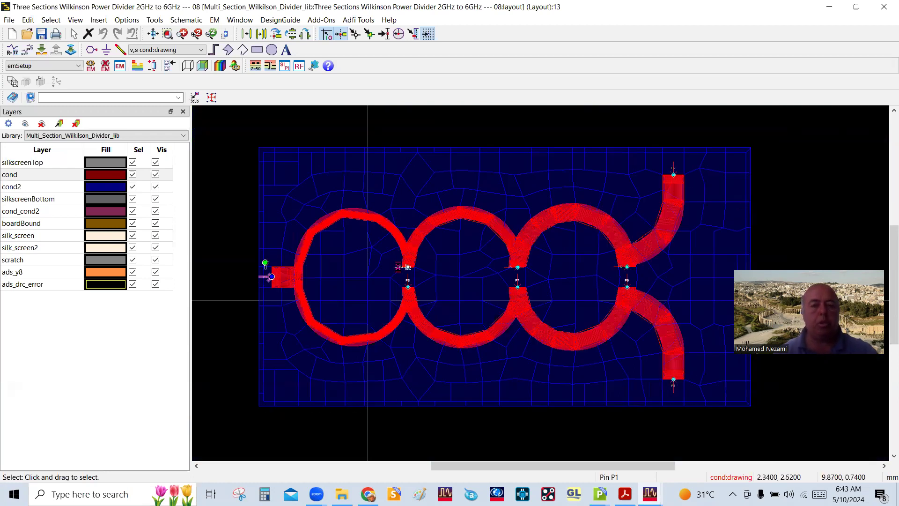
Step: Inspect the 08 layout and its resistor gap ports in a tilted 3D view, restore the flat view, and minimize the window
mouse_move(417, 284)
mouse_down()
mouse_move(423, 259)
mouse_move(410, 277)
mouse_up()
scroll(411, 277, up, 5)
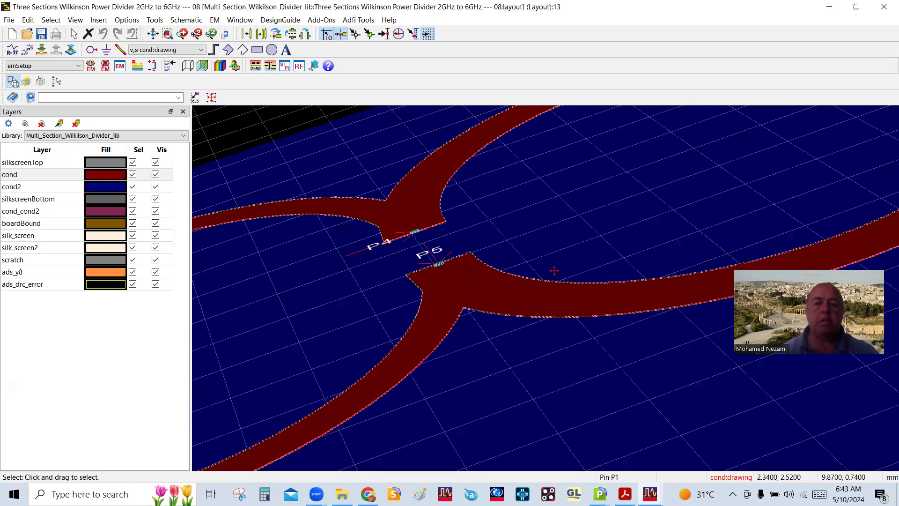
drag(558, 297, 544, 282)
scroll(544, 282, down, 8)
scroll(595, 277, up, 3)
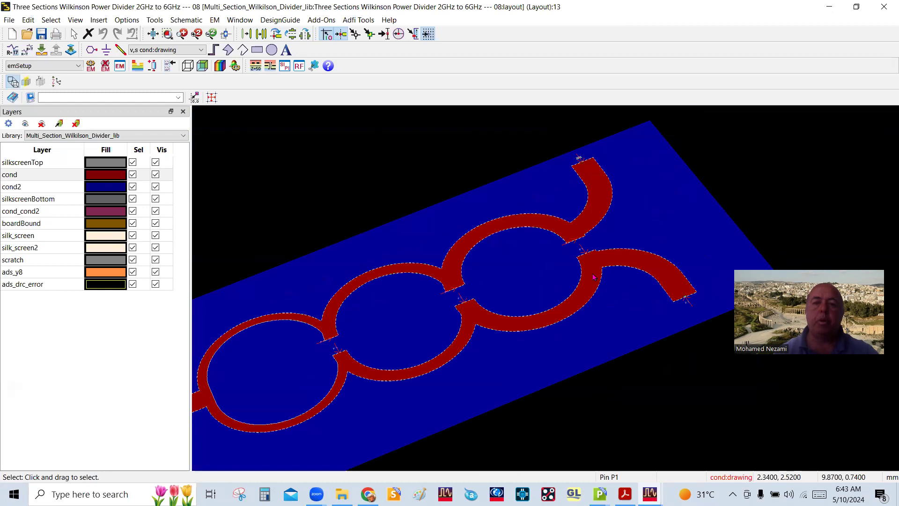
key(Escape)
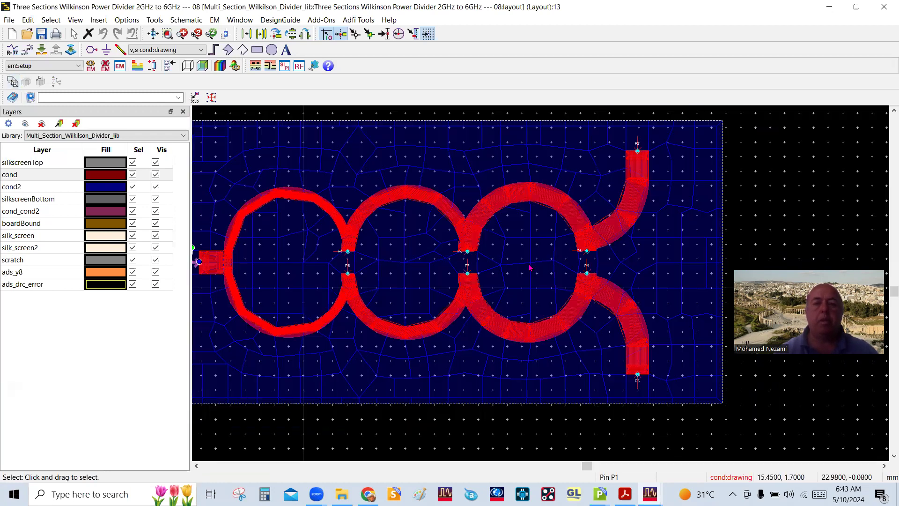
scroll(526, 285, down, 2)
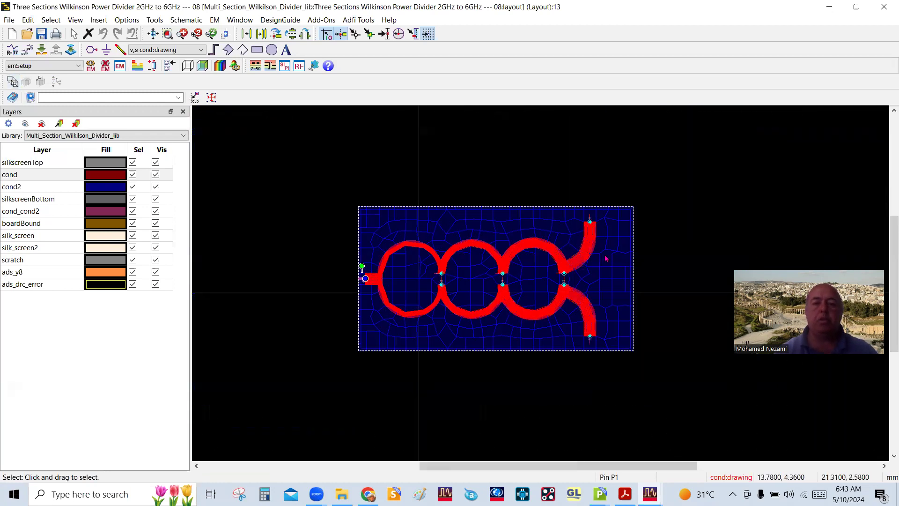
click(829, 6)
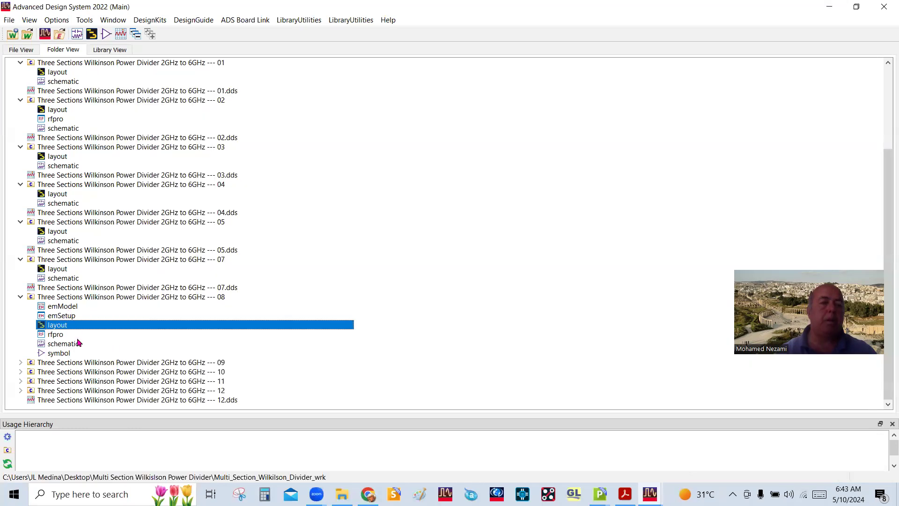
Step: Open the 08 symbol, examine its layout look-alike shape and numbered pins, and close the symbol window
double_click(66, 353)
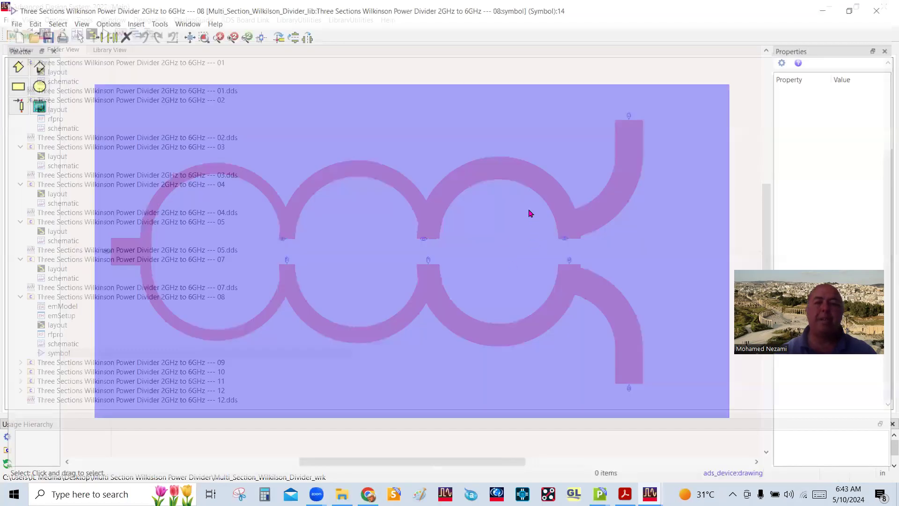
scroll(335, 260, up, 4)
scroll(377, 250, down, 2)
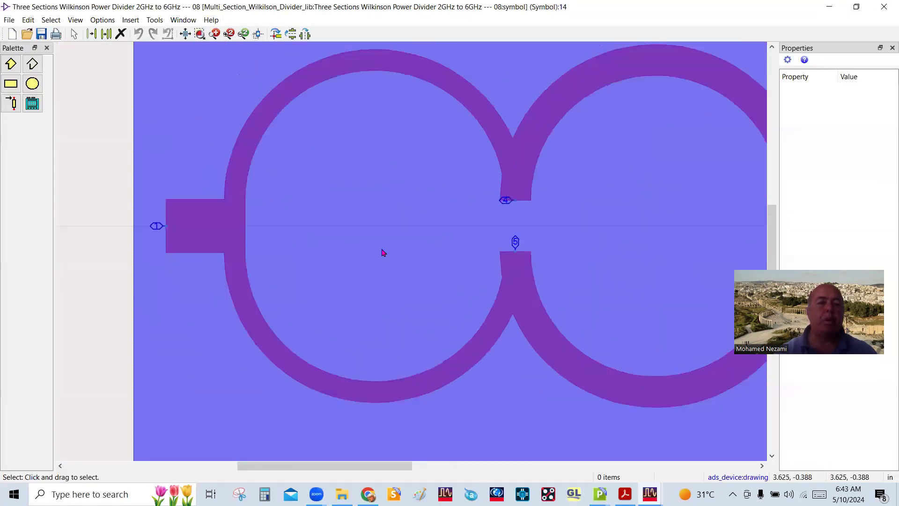
scroll(326, 248, up, 1)
scroll(326, 251, down, 3)
scroll(606, 237, up, 1)
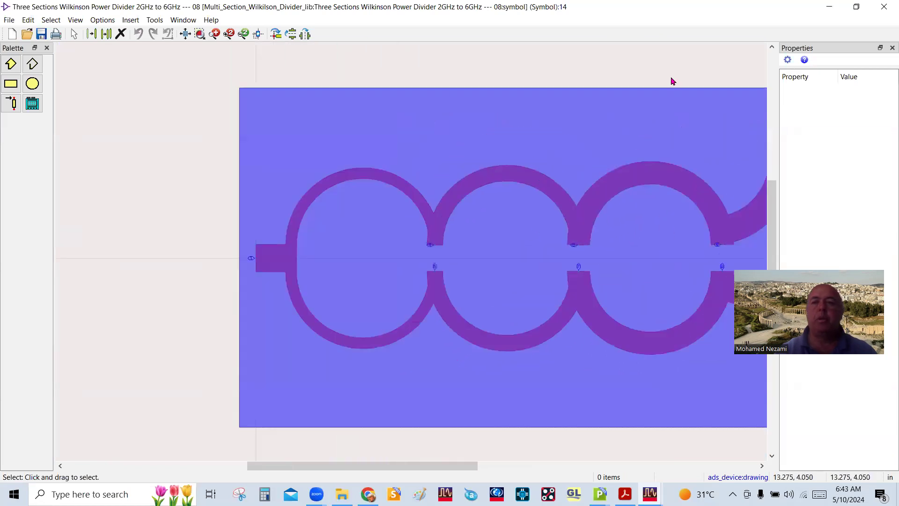
click(884, 7)
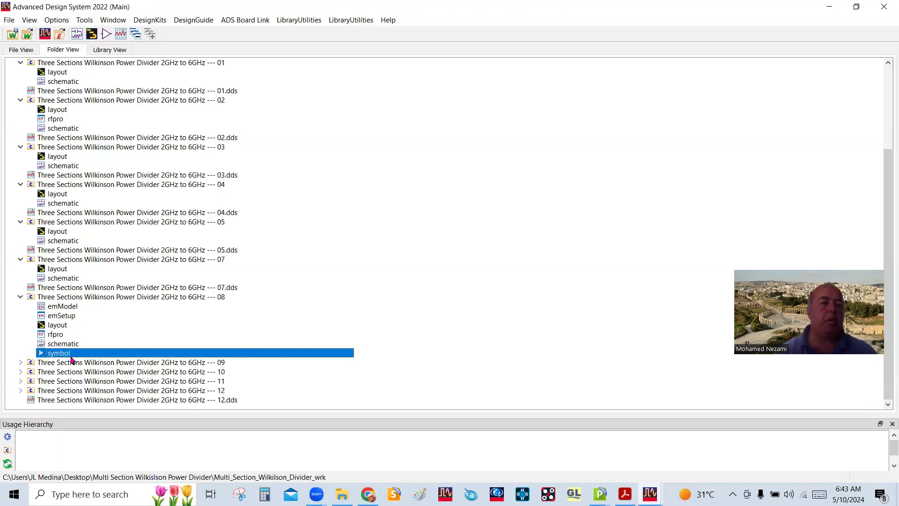
Step: Reopen the 08 schematic in a maximized window and compare the curved-line circuit with the layout symbol wired below it
double_click(62, 344)
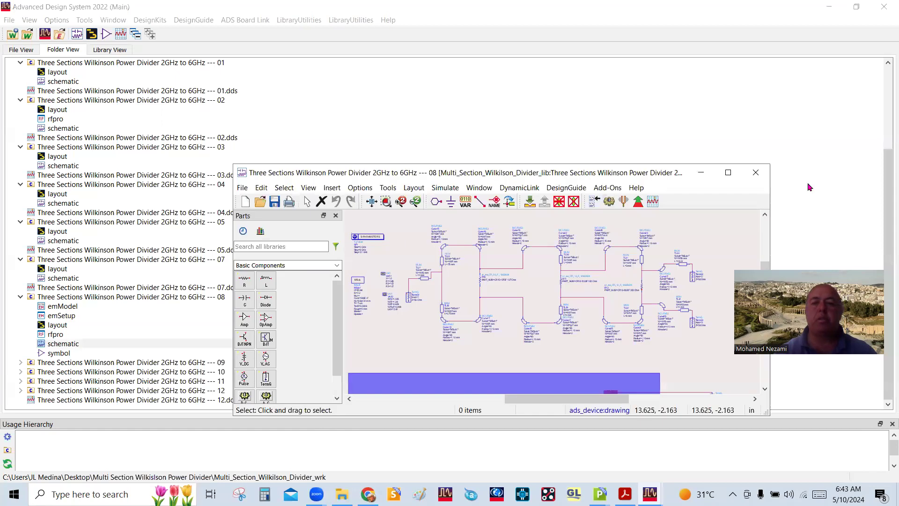
click(737, 175)
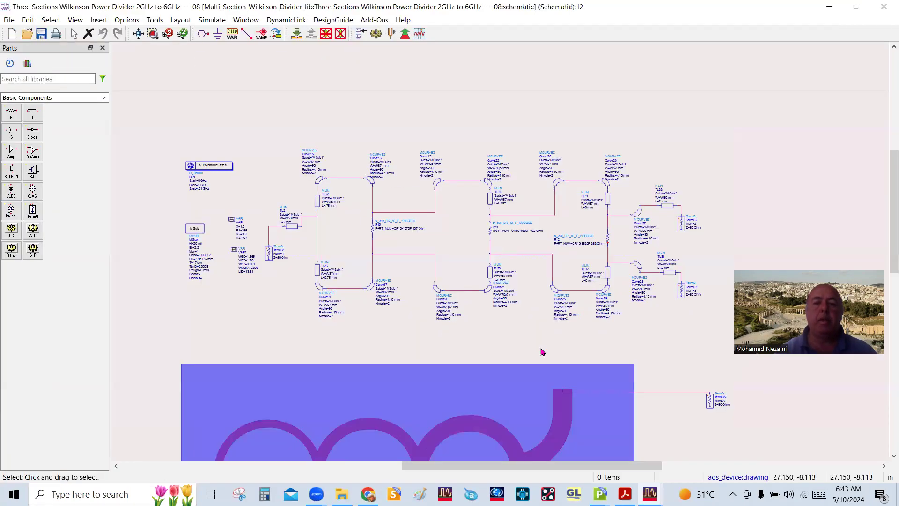
scroll(501, 265, down, 2)
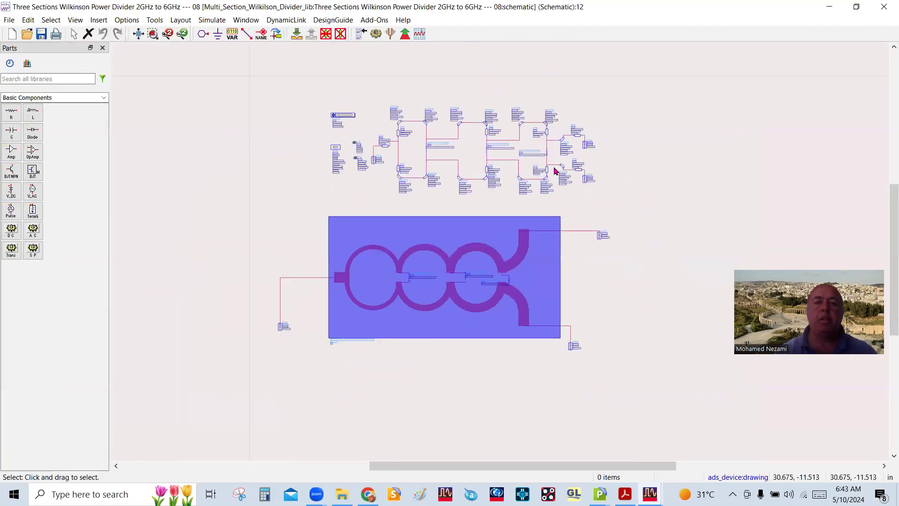
scroll(515, 179, up, 1)
scroll(503, 239, up, 2)
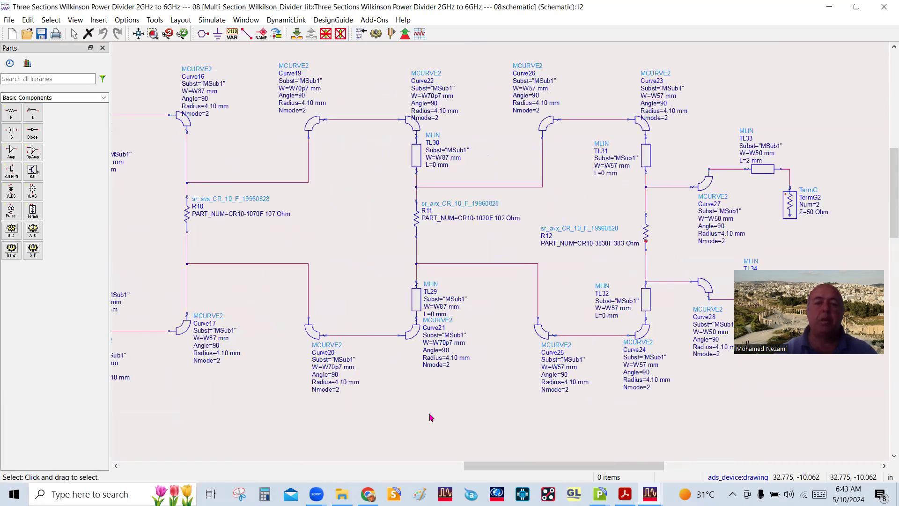
Step: Try moving chip resistors R13 and R14 farther inside the rings of the layout symbol, and close the 08 schematic without saving
scroll(429, 414, down, 2)
scroll(496, 262, up, 3)
drag(325, 127, 121, 131)
scroll(468, 241, down, 3)
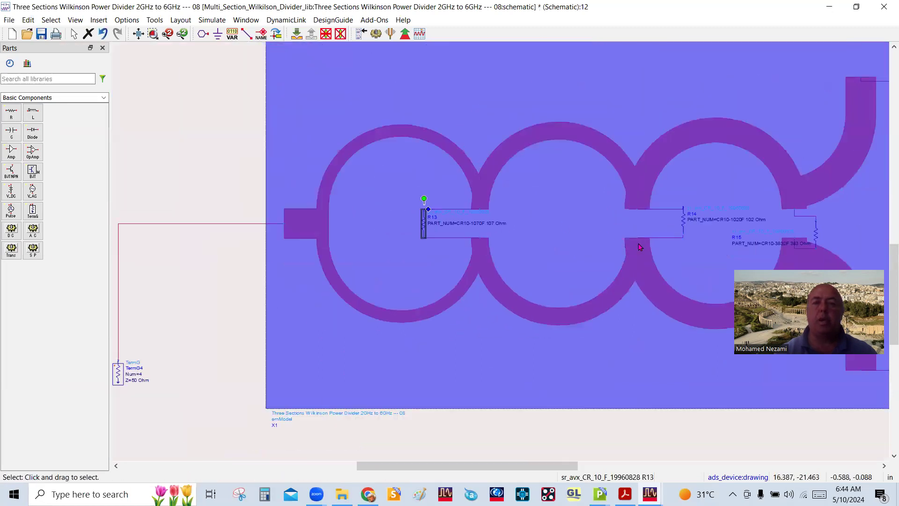
drag(685, 235, 568, 234)
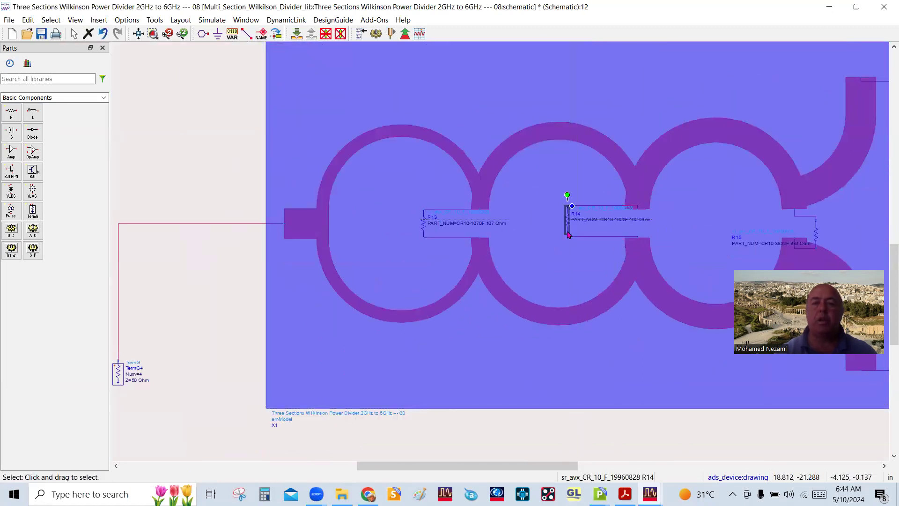
scroll(570, 248, up, 2)
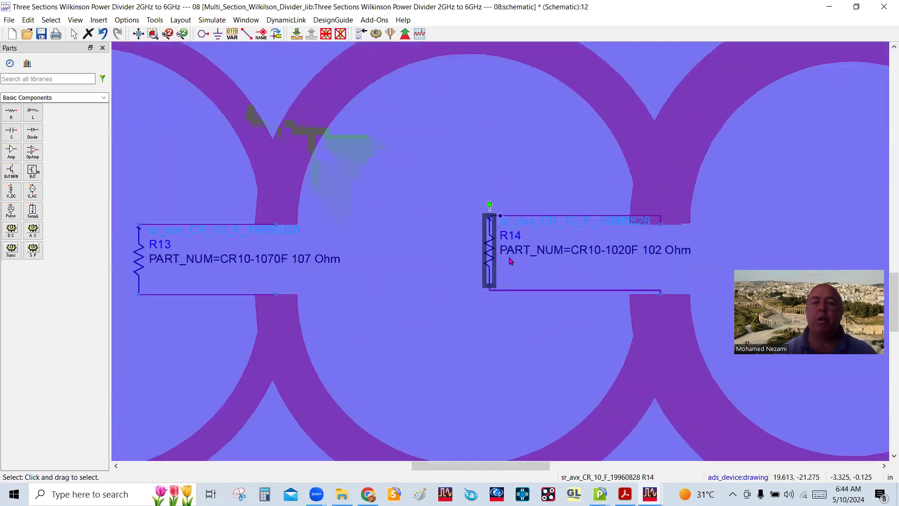
scroll(498, 254, down, 3)
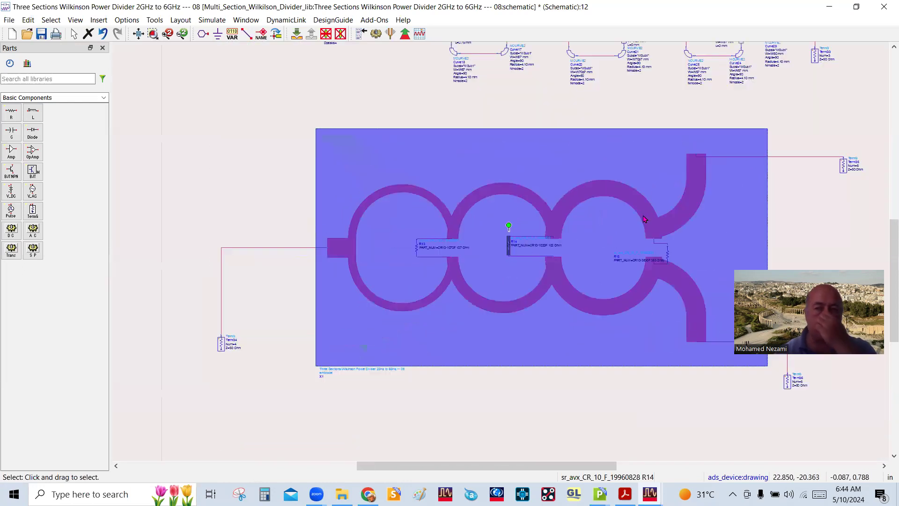
click(884, 6)
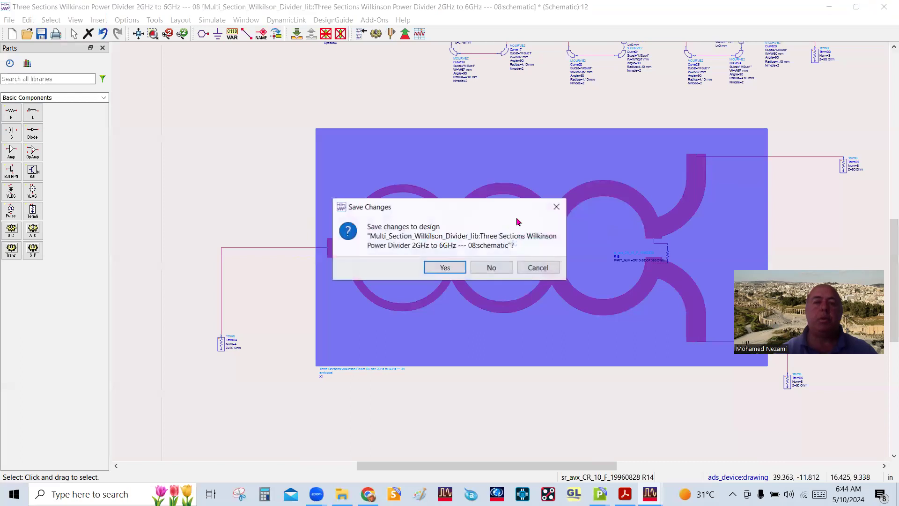
click(488, 267)
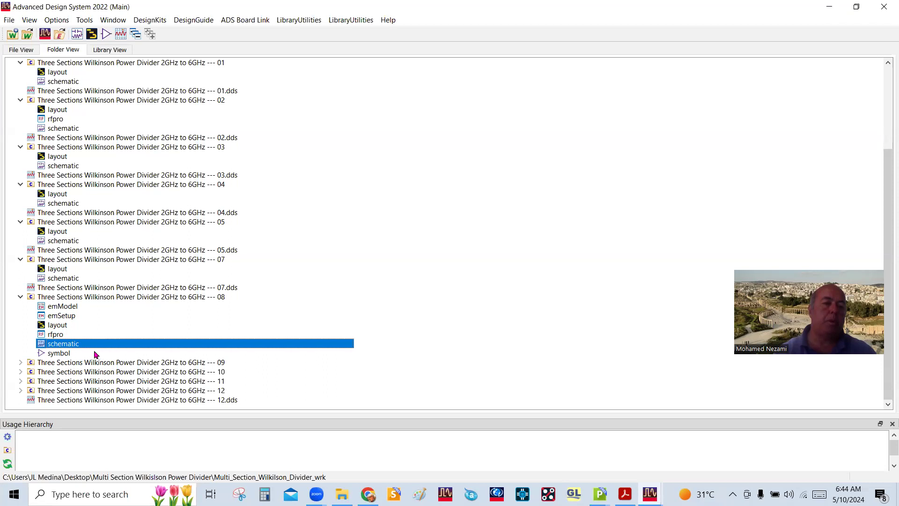
Step: Expand the three-section divider designs 09, 10, 11 and 12 in the workspace folder tree to show their views
double_click(72, 364)
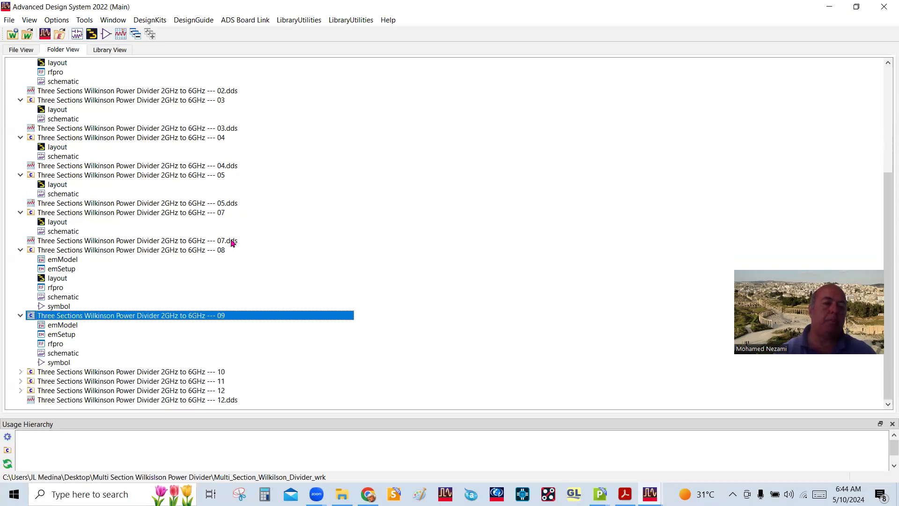
double_click(90, 373)
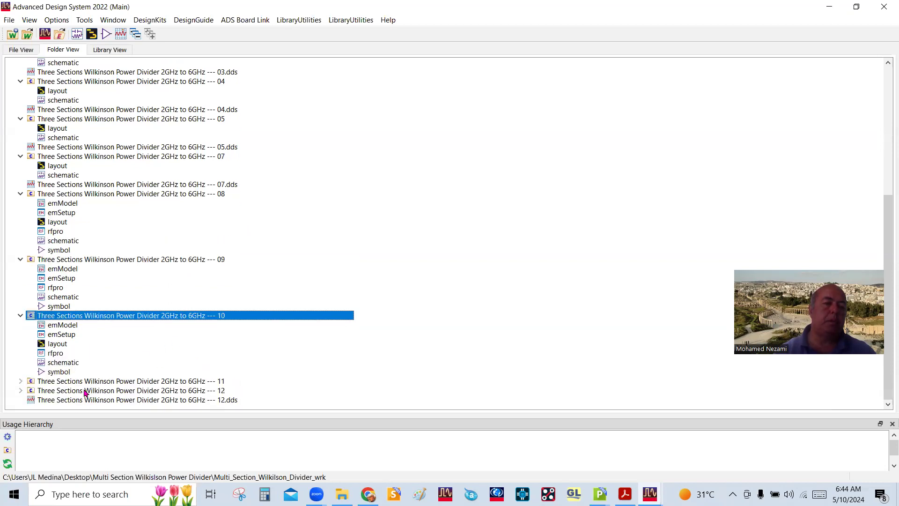
double_click(89, 381)
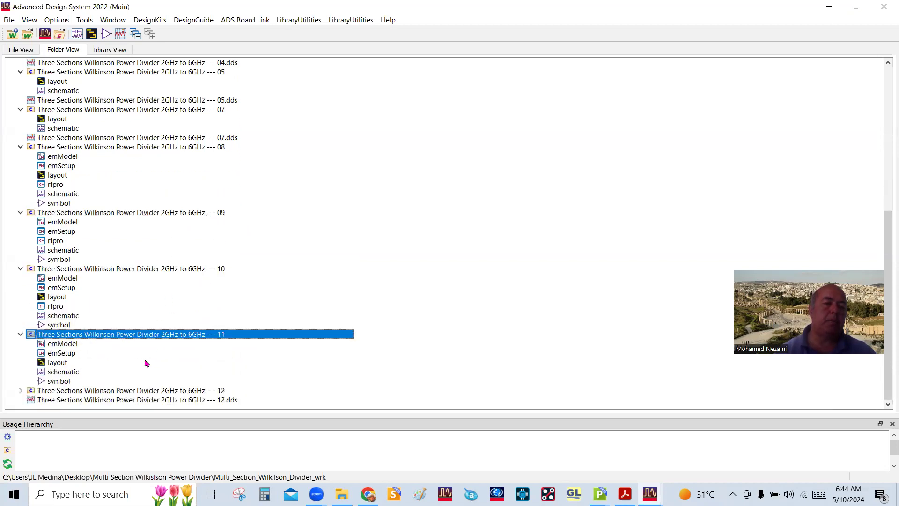
double_click(114, 392)
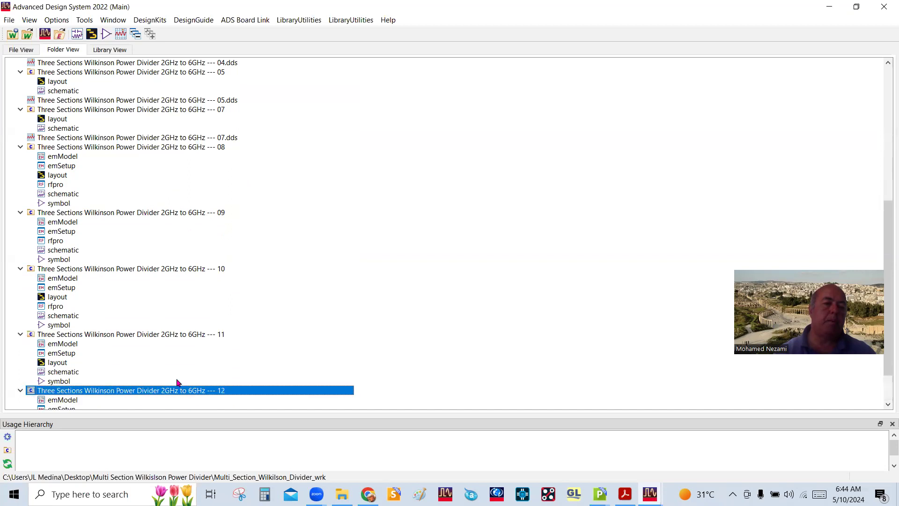
Step: Open the 12 data display and compare the S(2,1), S(3,1), S(5,4) and S(6,4) transmission traces in their combined plot
click(139, 401)
double_click(139, 401)
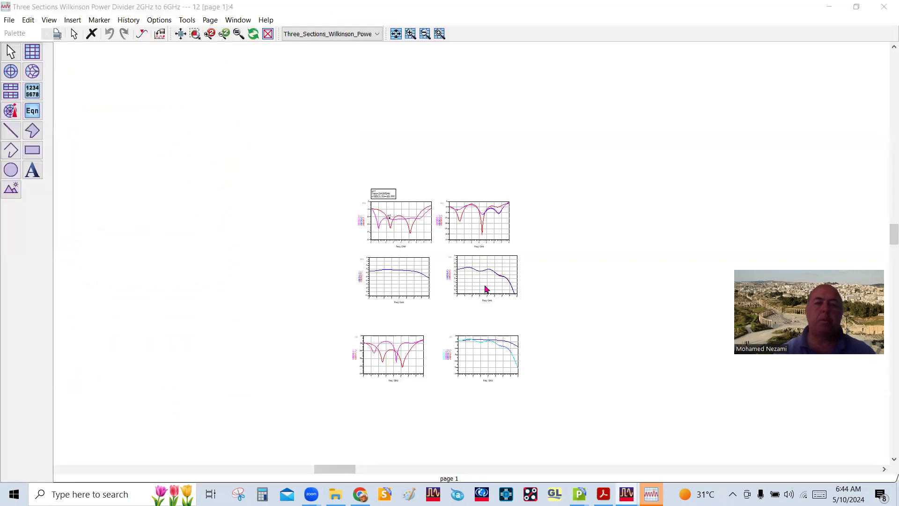
scroll(455, 266, up, 2)
scroll(389, 192, up, 2)
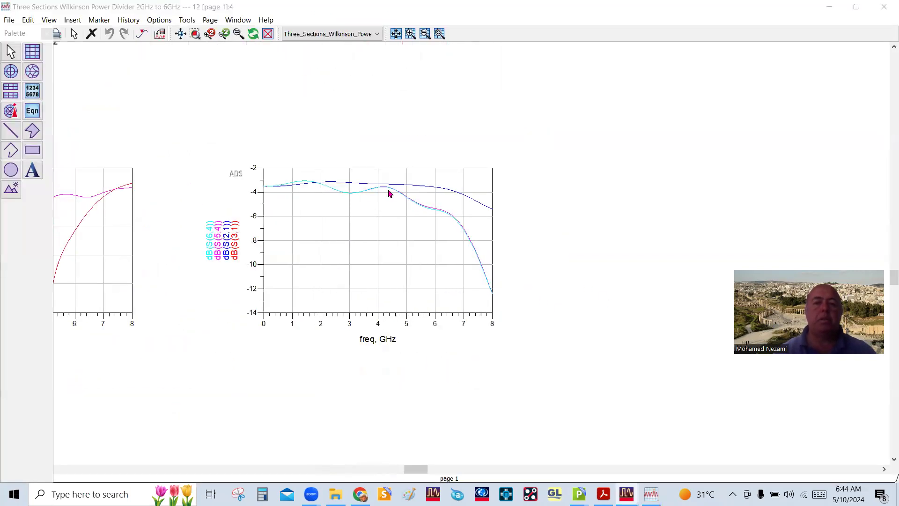
scroll(425, 241, up, 2)
scroll(398, 159, up, 1)
scroll(437, 305, down, 5)
scroll(432, 257, up, 1)
scroll(514, 273, up, 1)
scroll(434, 233, up, 2)
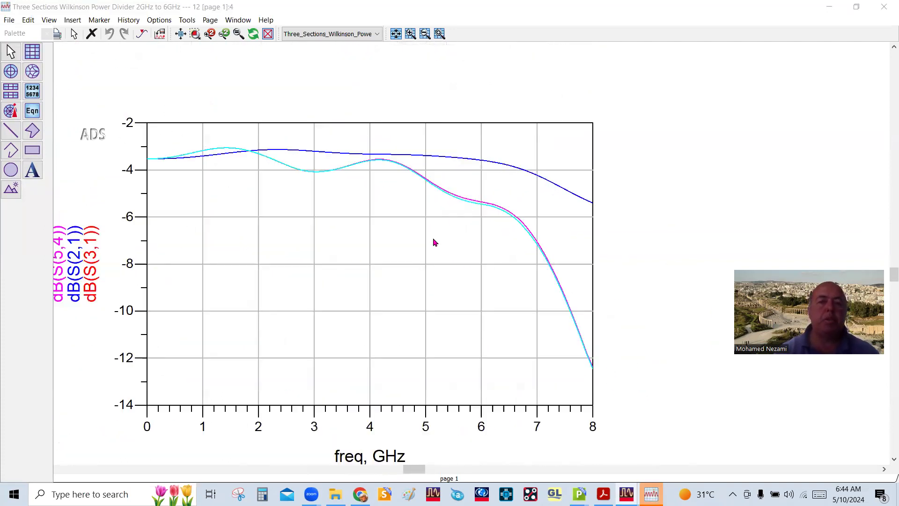
click(447, 156)
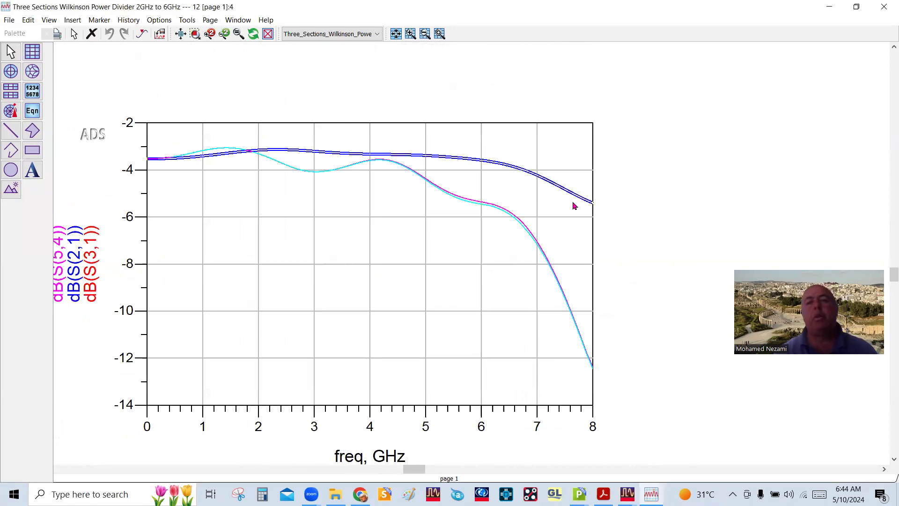
click(419, 176)
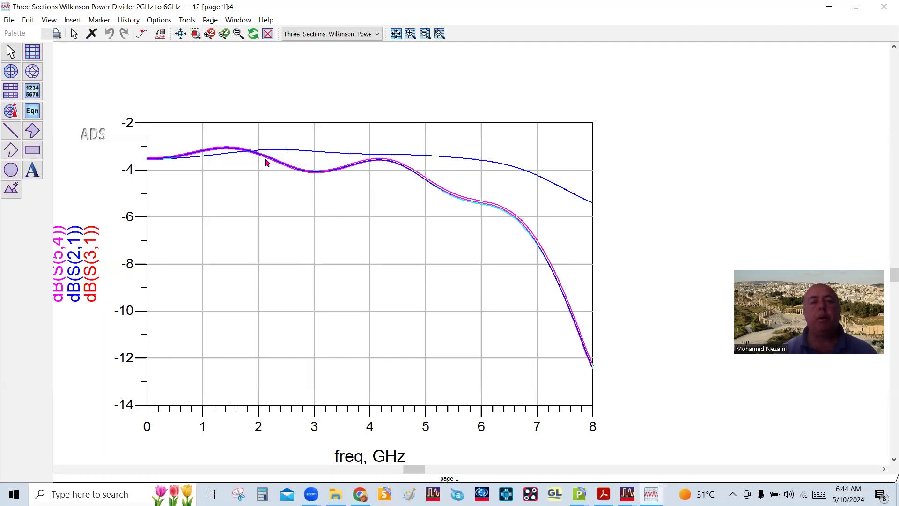
Step: Examine the S(1,1) and S(4,4) return-loss plot beside the transmission plot, and minimize the data display
scroll(531, 240, down, 6)
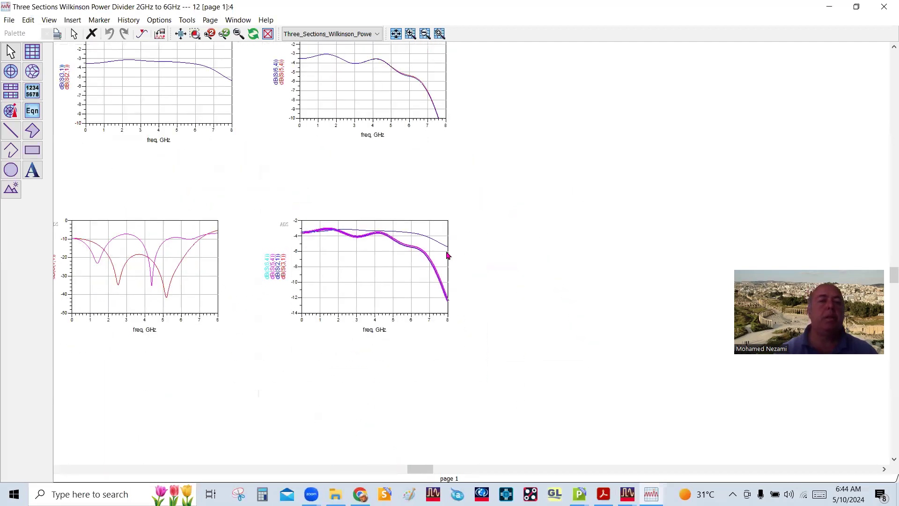
scroll(342, 255, up, 1)
scroll(392, 257, up, 1)
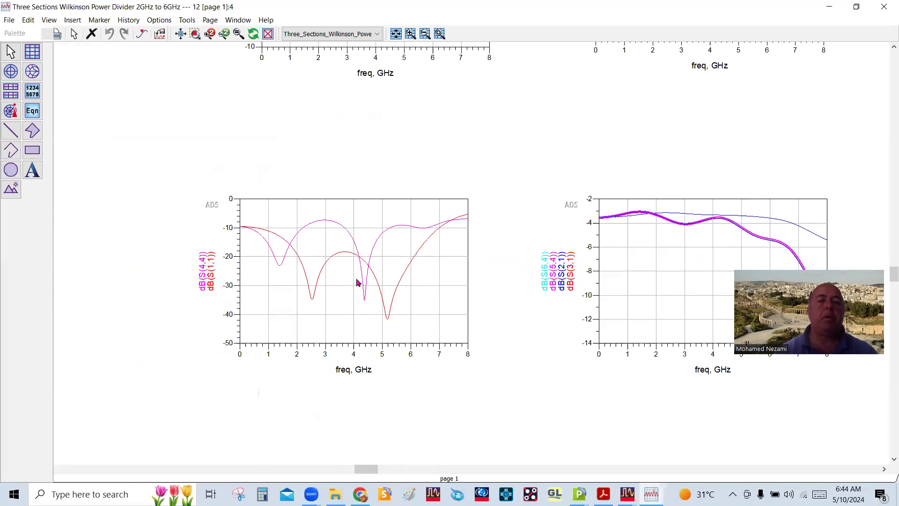
scroll(345, 298, down, 2)
scroll(441, 261, down, 1)
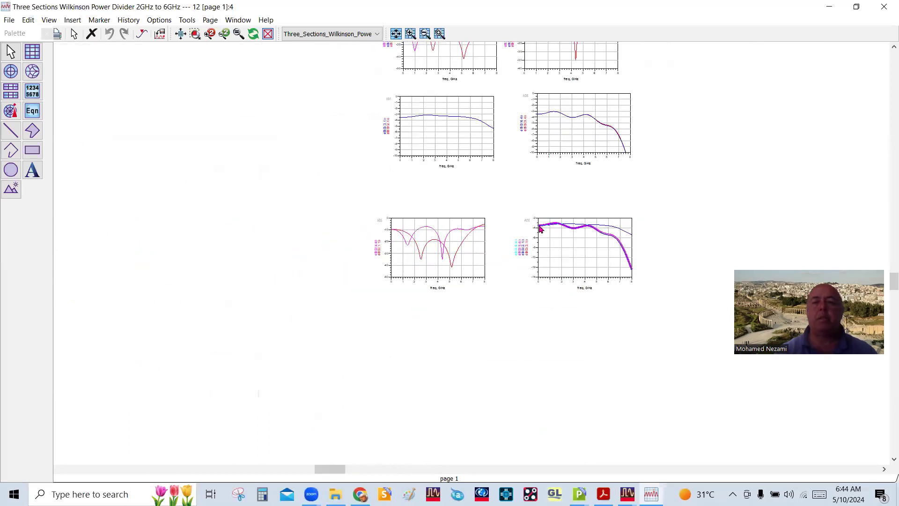
scroll(538, 231, down, 1)
click(830, 6)
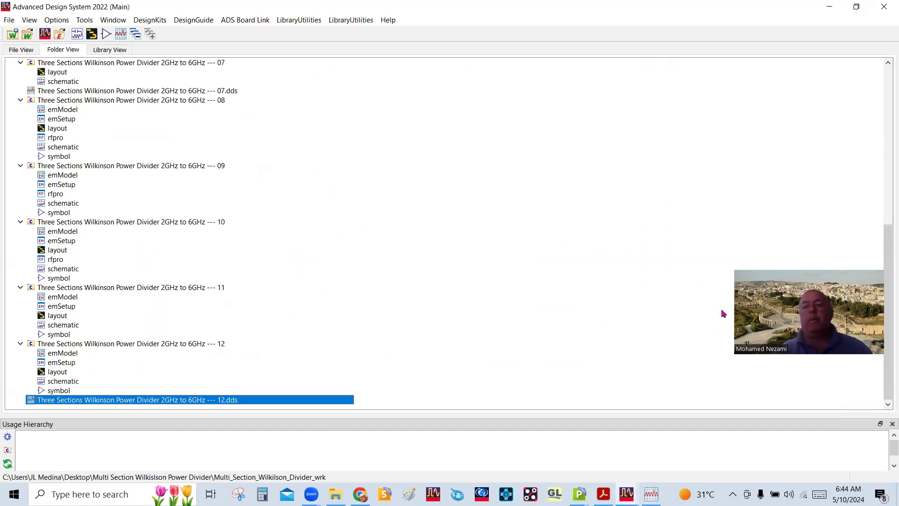
drag(743, 314, 690, 299)
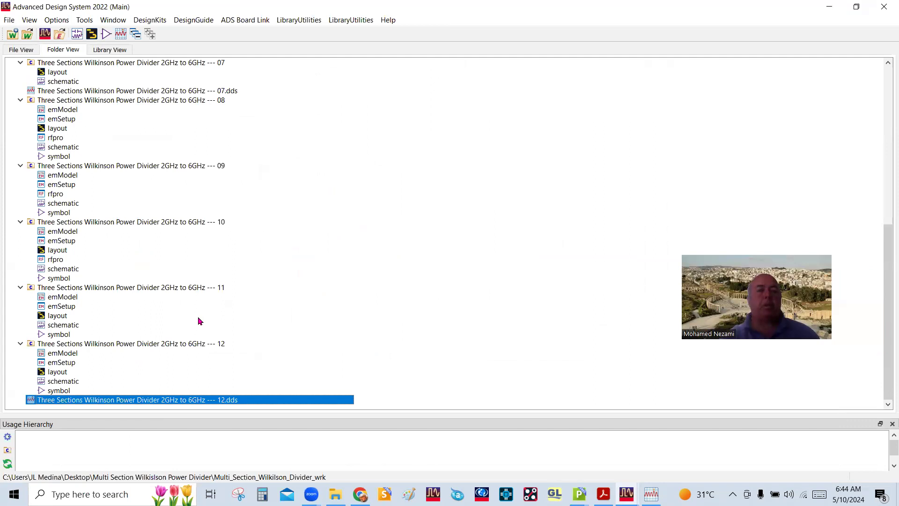
click(327, 259)
scroll(333, 246, up, 4)
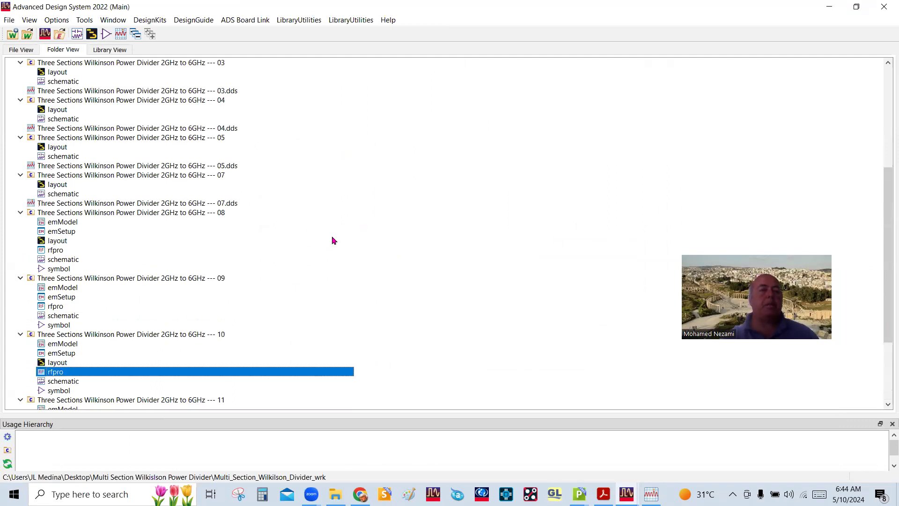
scroll(333, 243, down, 4)
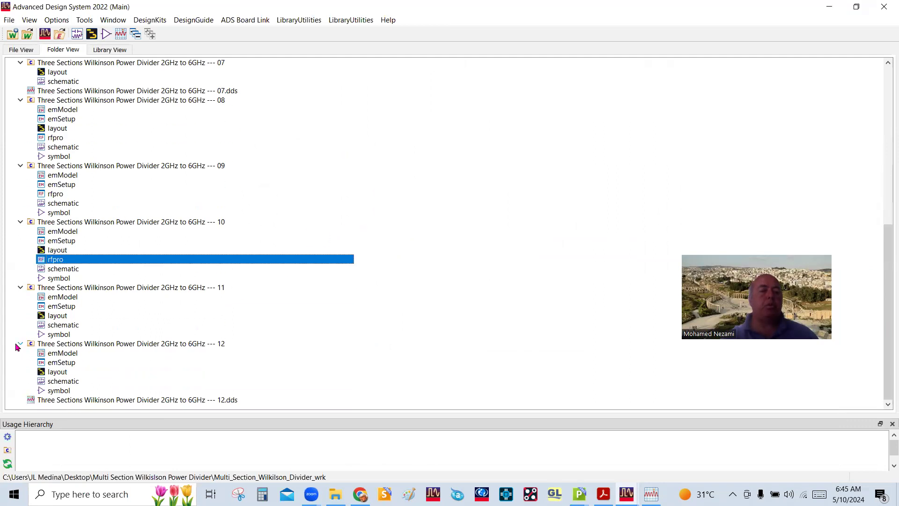
Step: Collapse all the expanded three-section divider designs, from 12 back to 01, in the workspace folder tree
click(20, 344)
click(20, 270)
click(17, 336)
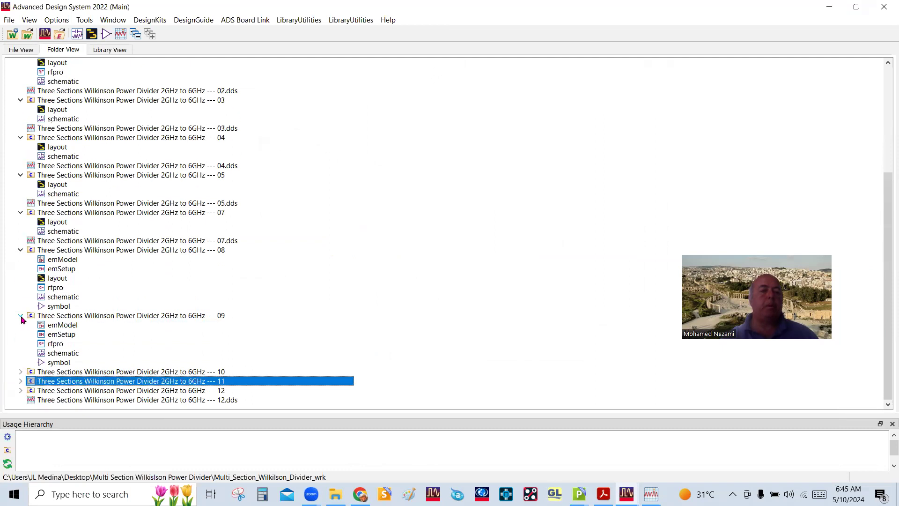
click(21, 316)
click(21, 299)
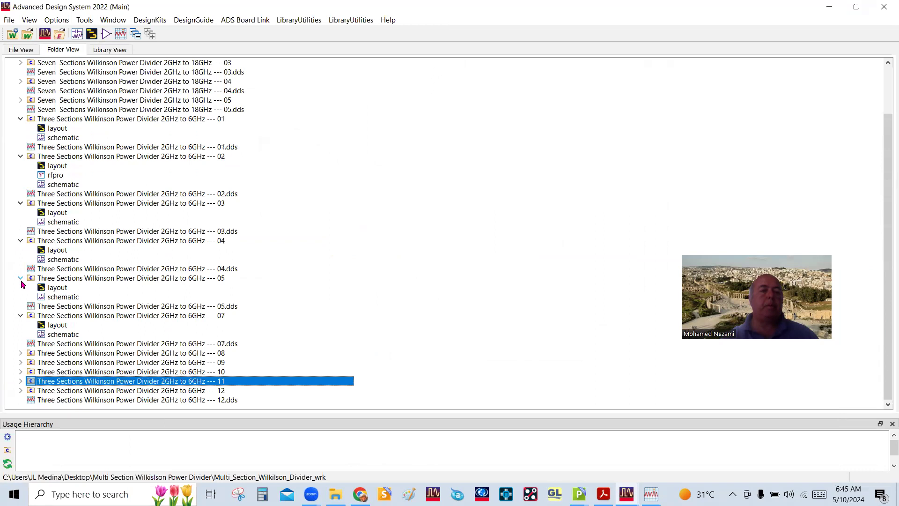
click(21, 280)
click(20, 316)
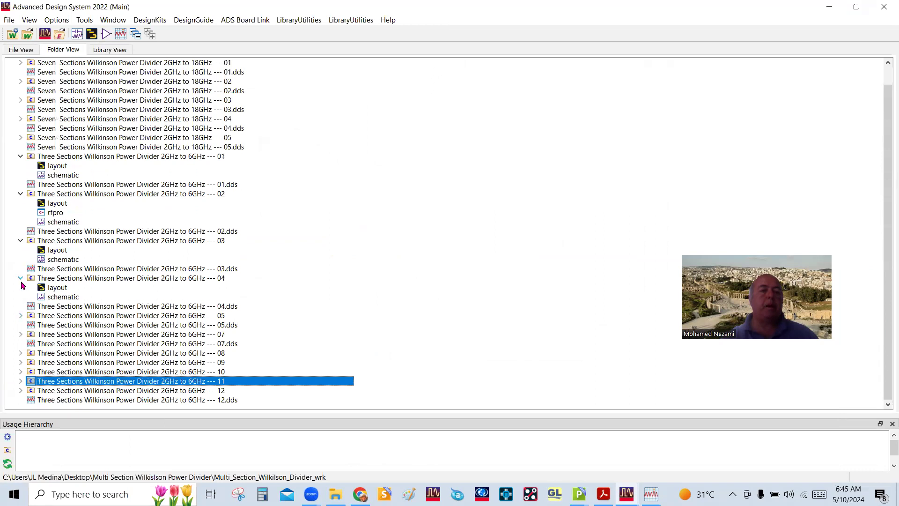
click(21, 279)
click(20, 261)
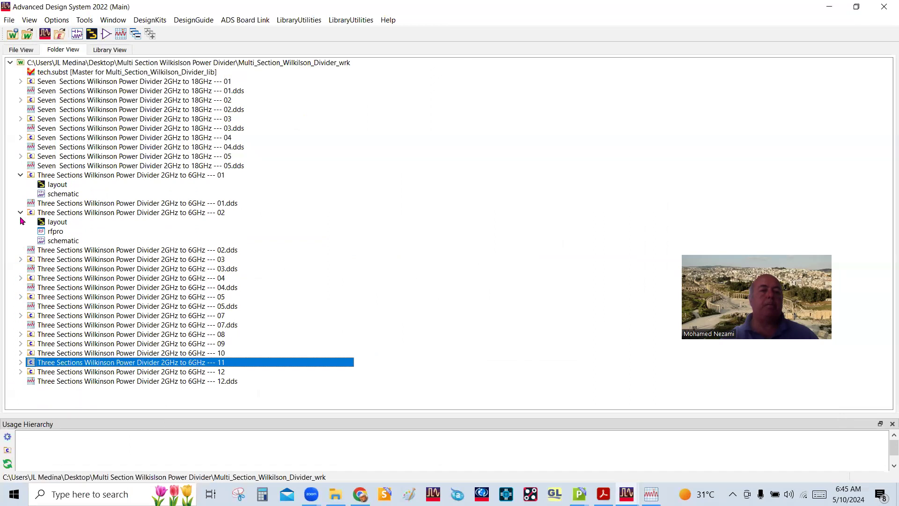
click(21, 213)
click(20, 175)
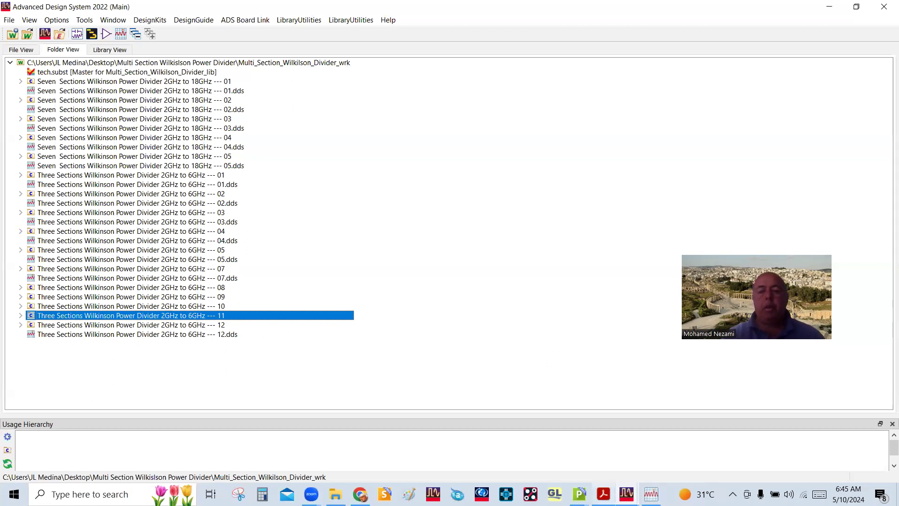
Step: Switch to the PDF presentation, view the 2GHz to 6GHz divider's Gerber for Fabrication slide, and return to Advanced Design System
click(601, 491)
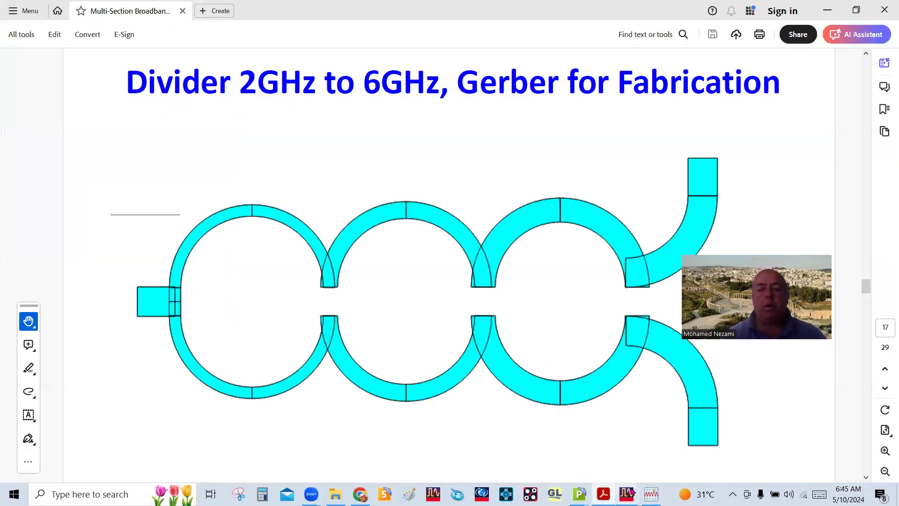
mouse_move(632, 483)
click(689, 448)
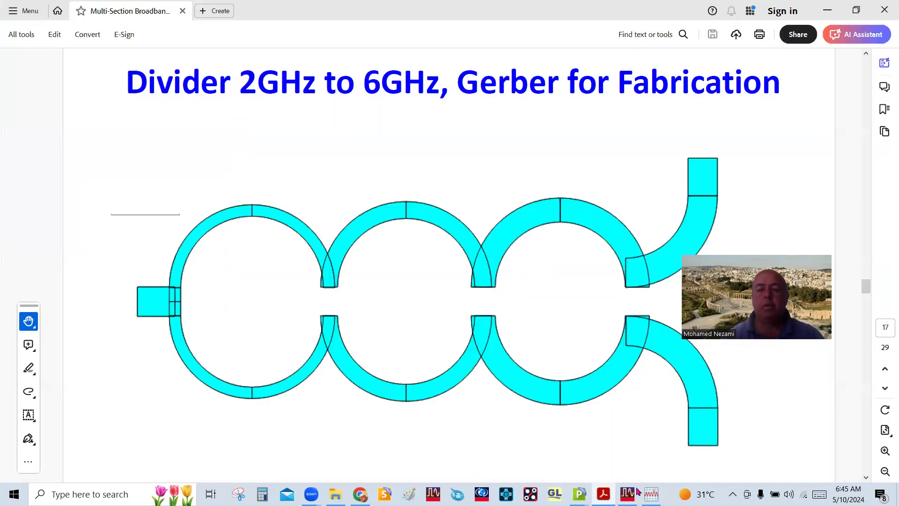
click(637, 489)
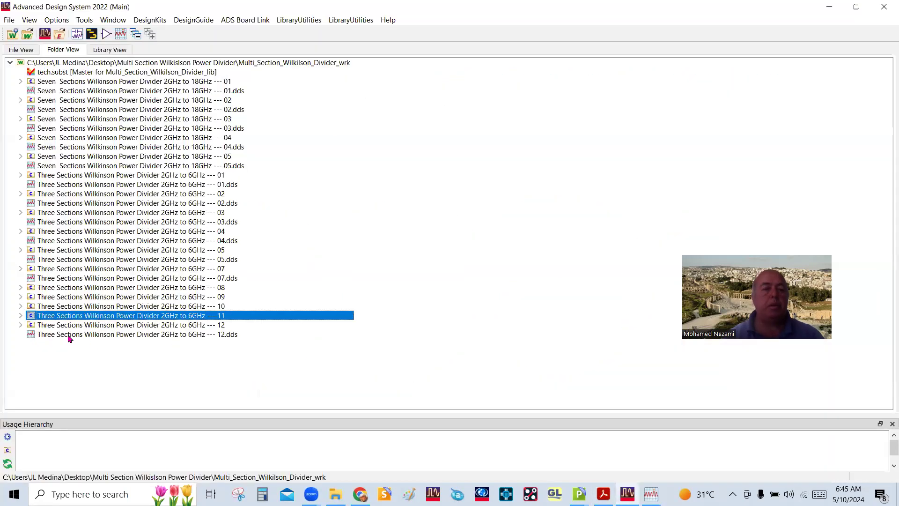
Step: Expand the three-section divider design 05 and open its layout
double_click(56, 251)
double_click(64, 261)
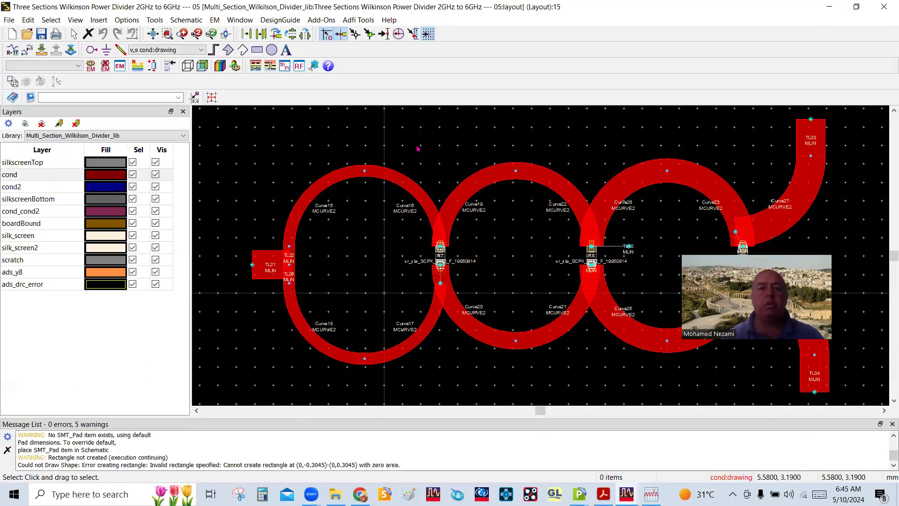
click(9, 20)
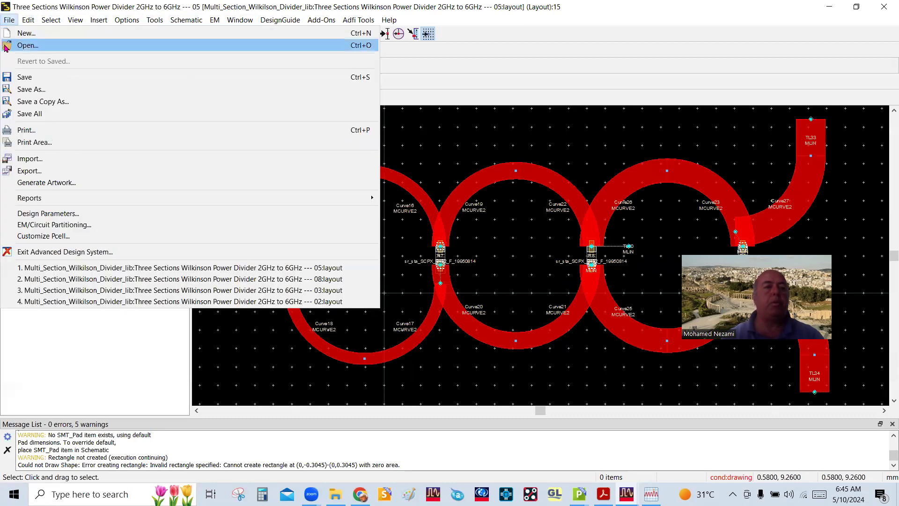
click(44, 184)
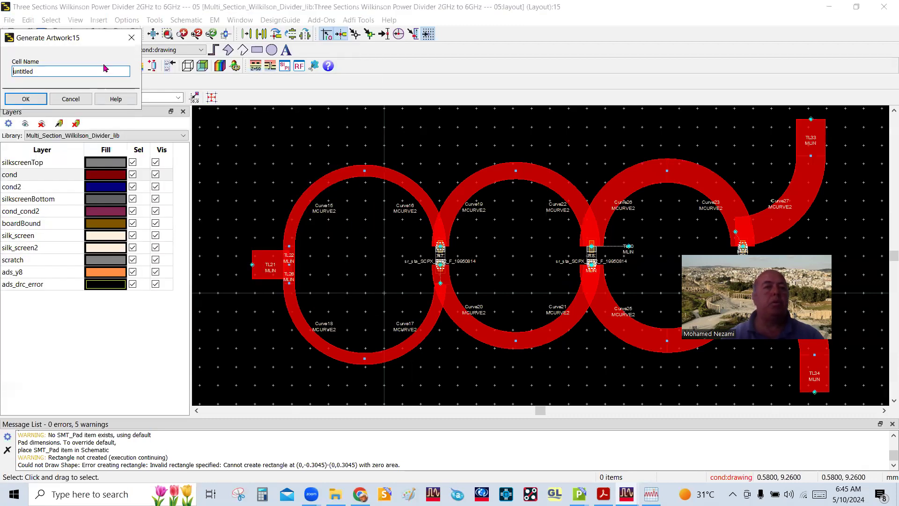
click(70, 100)
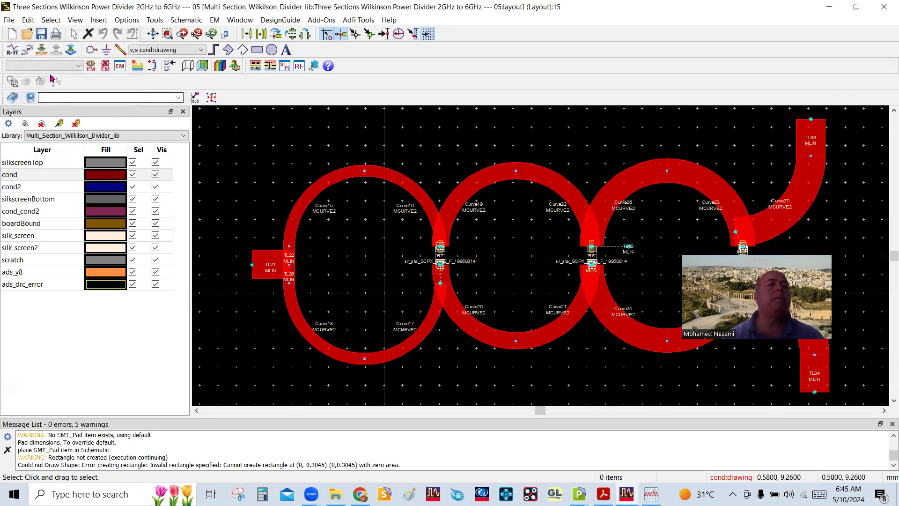
Step: Export the three-section divider 05 layout in Gerber/Drill format to its gerber directory
click(8, 20)
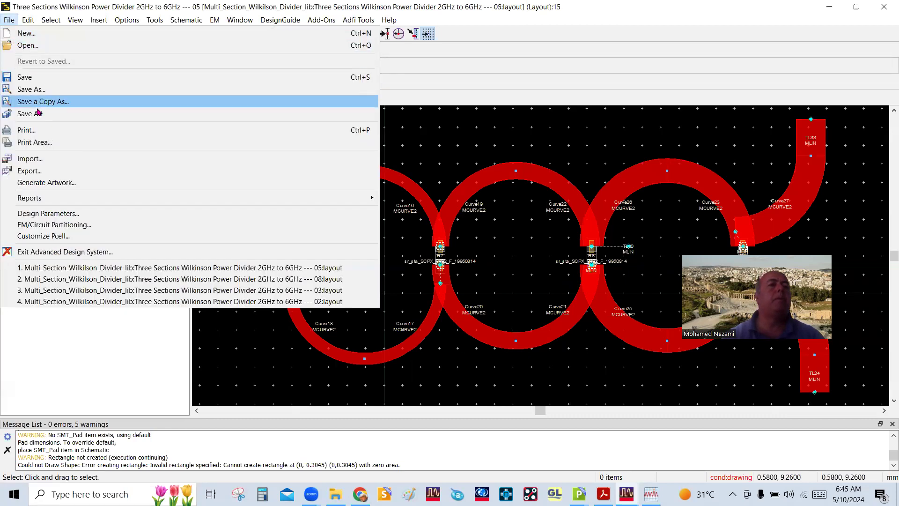
click(35, 176)
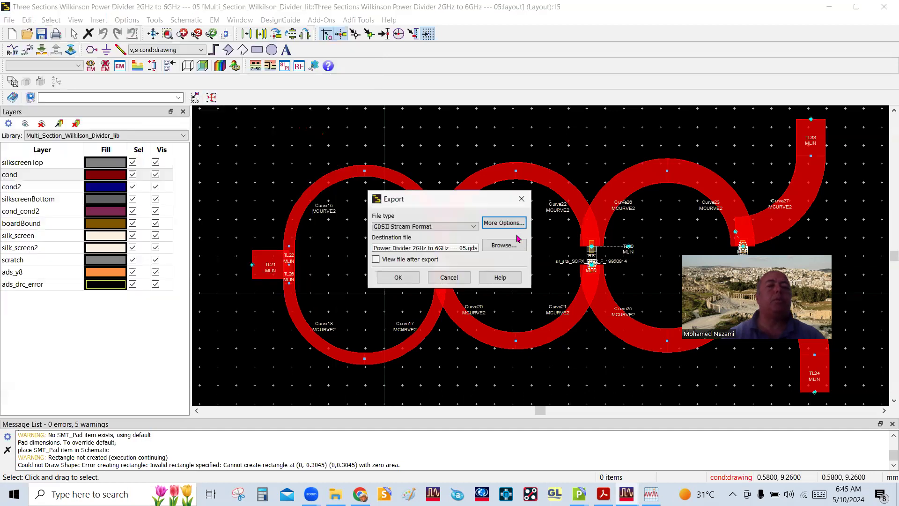
click(437, 233)
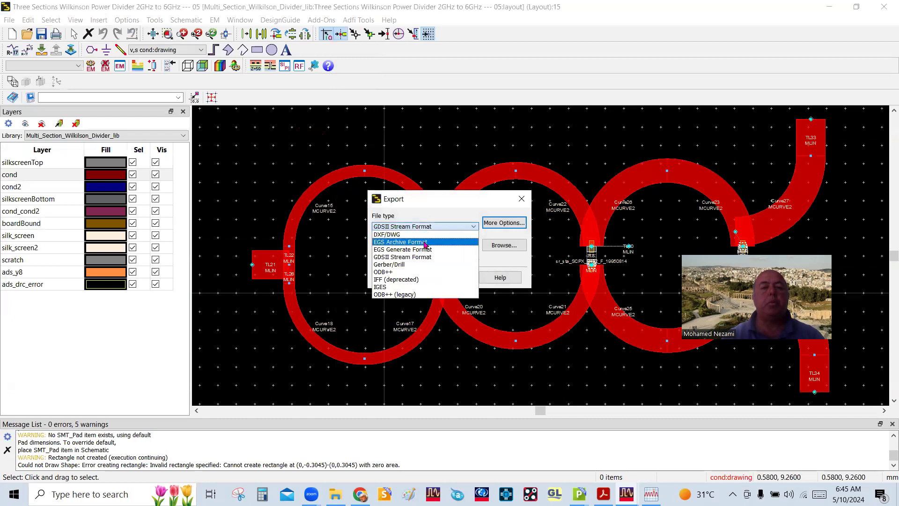
click(475, 258)
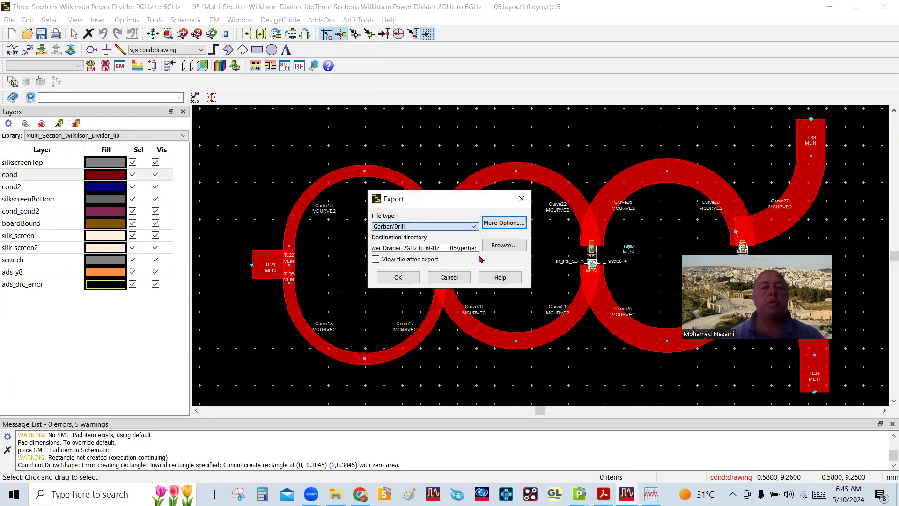
click(398, 277)
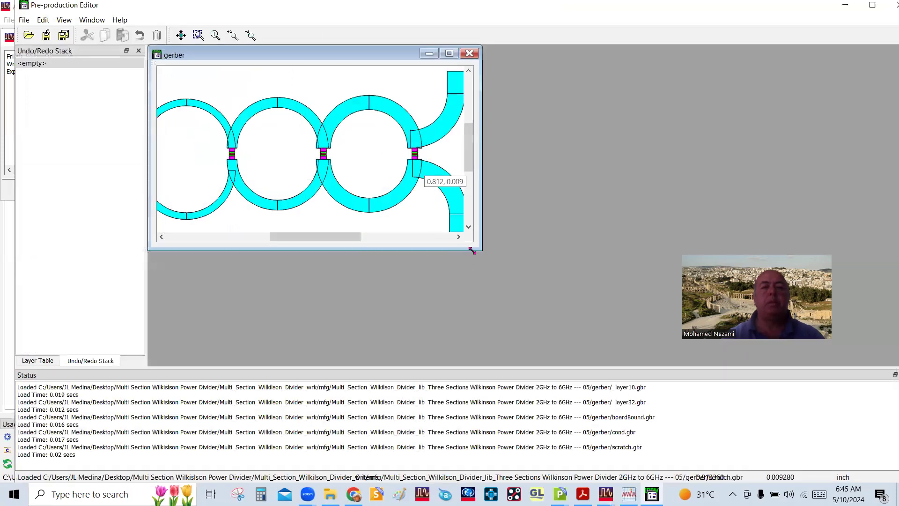
Step: Enlarge the gerber preview window and inspect the exported divider pattern and its resistor junctions
drag(472, 251, 721, 351)
scroll(440, 212, down, 3)
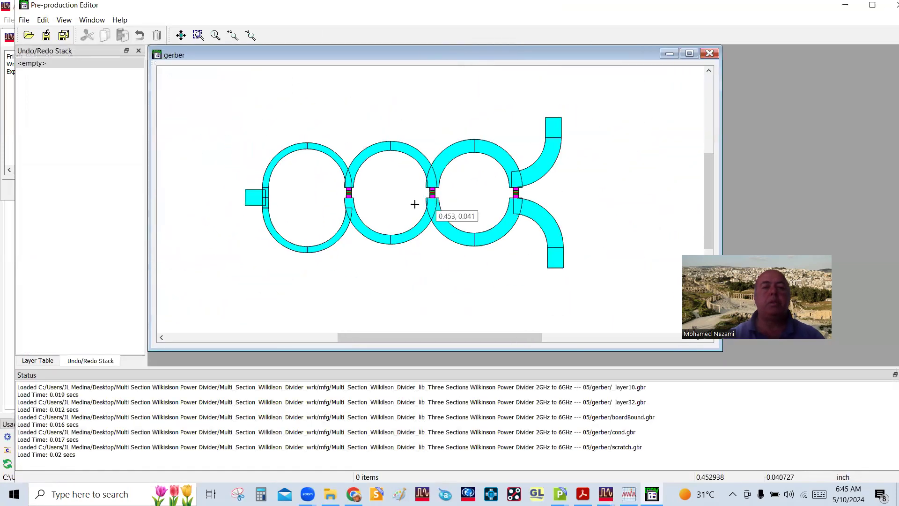
scroll(413, 204, up, 1)
scroll(396, 201, up, 1)
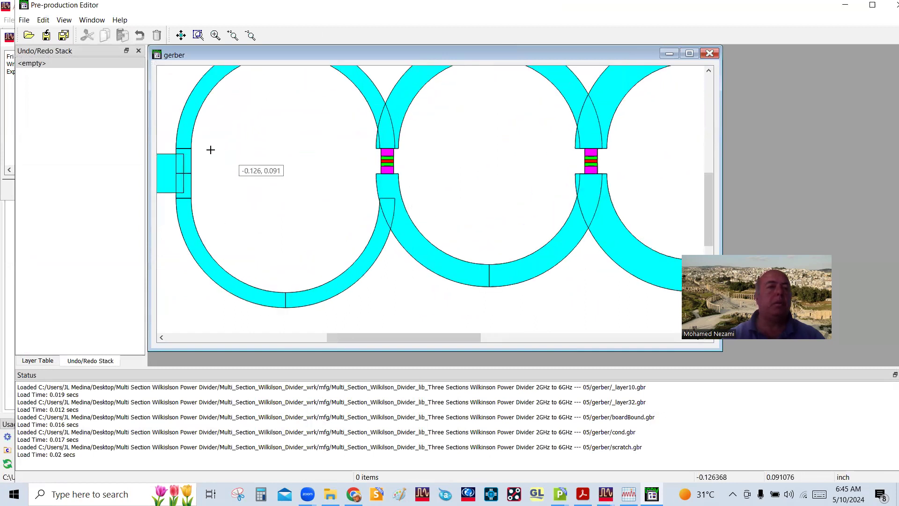
Step: Hide the _layer10, _layer32, boardBound and scratch layers in the Gerber preview, leaving only cond shown, and inspect the whole conductor pattern
click(41, 361)
click(26, 156)
click(25, 142)
click(25, 128)
click(26, 113)
click(26, 99)
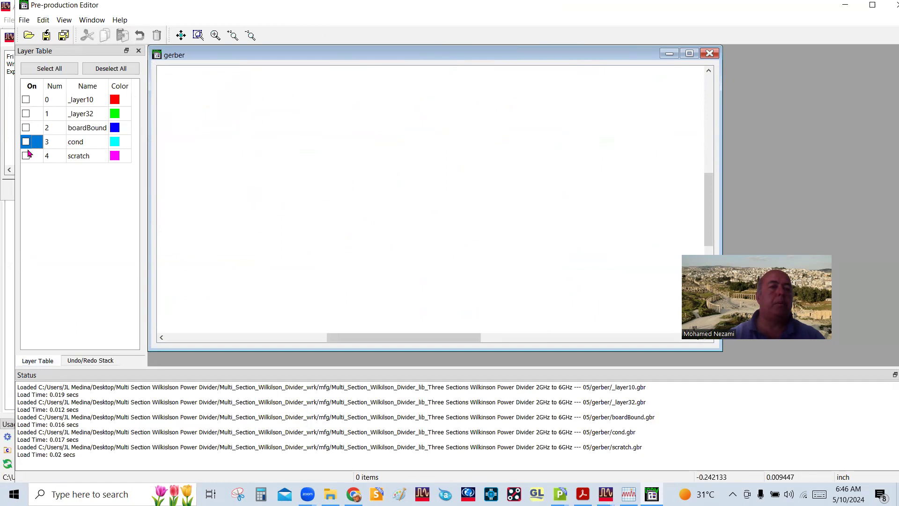
click(26, 142)
scroll(461, 185, down, 1)
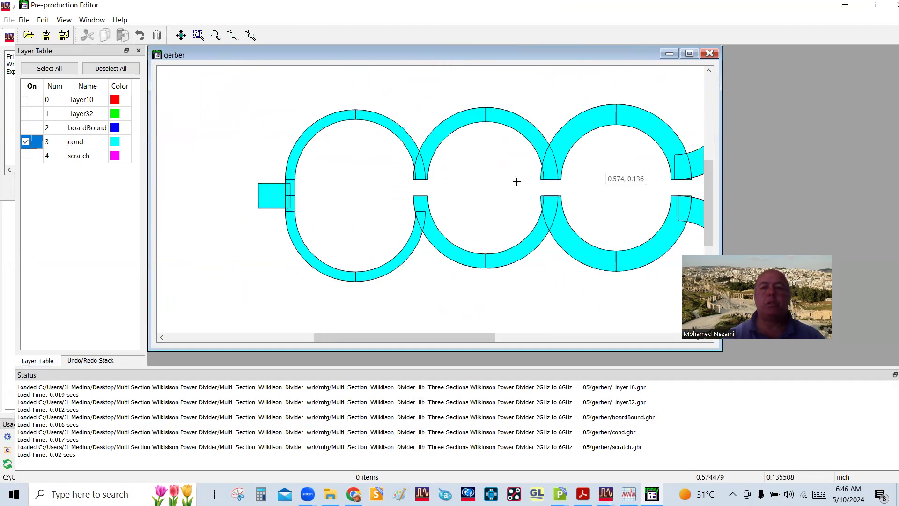
scroll(548, 188, down, 1)
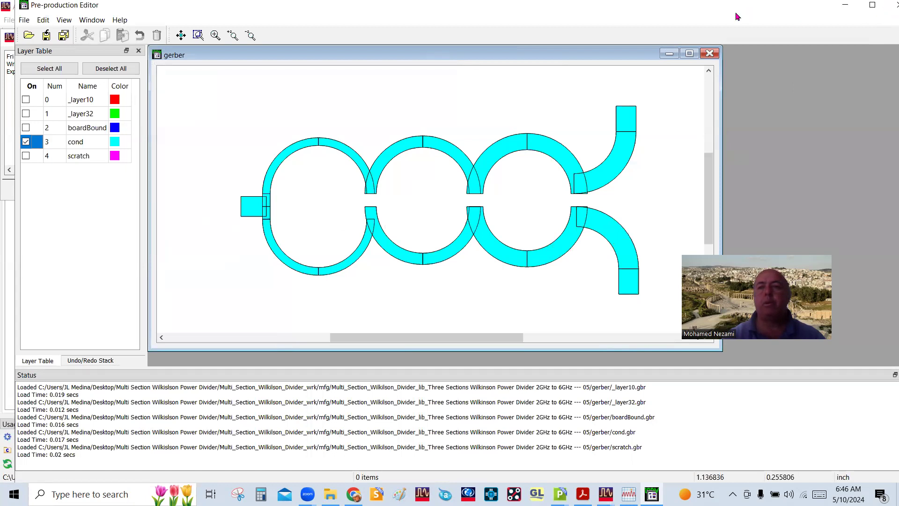
Step: Close the Gerber preview editor and dismiss the export status report
drag(736, 14, 682, 36)
click(847, 28)
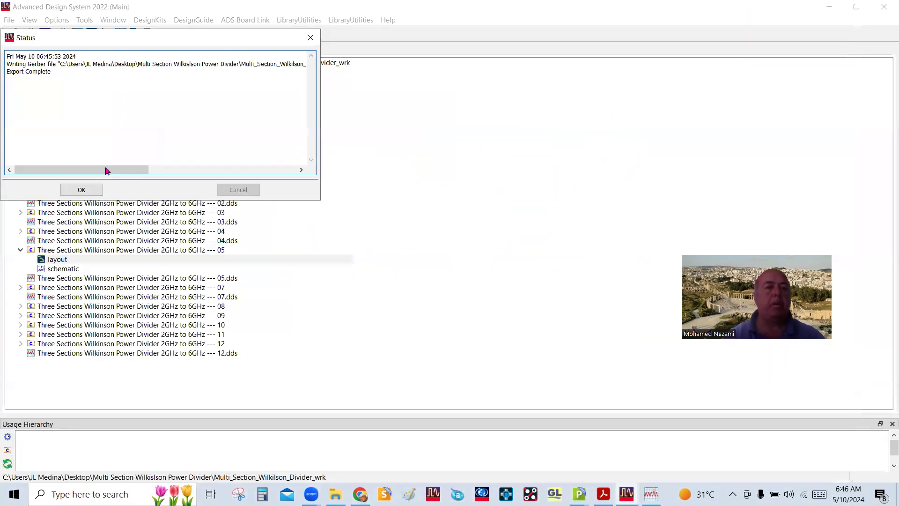
click(81, 190)
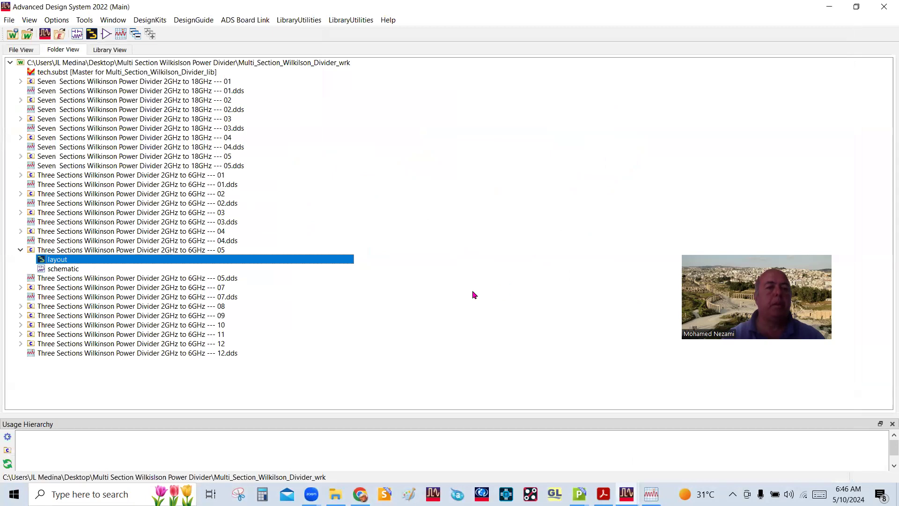
Step: Switch to the PDF presentation and view the Seven Sections Wilkinson Power Divider 2GHz to 18GHz title slide
click(452, 292)
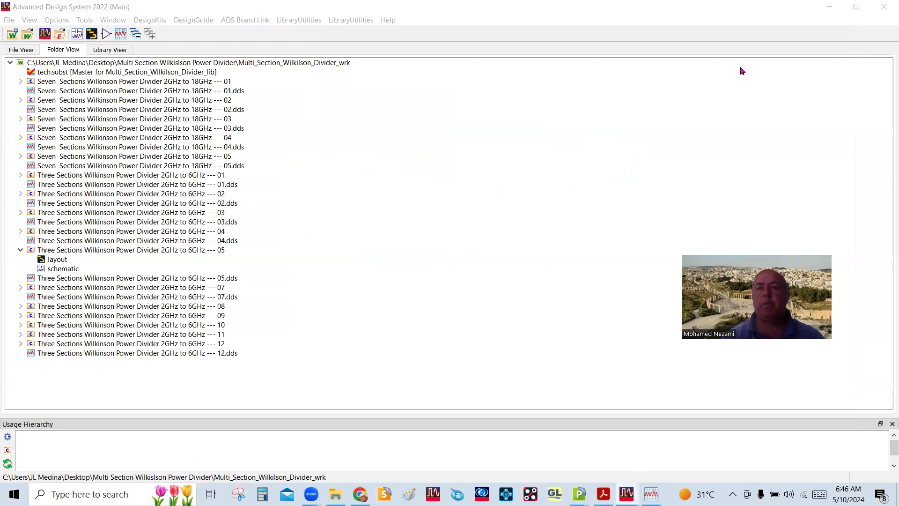
key(alt+Tab)
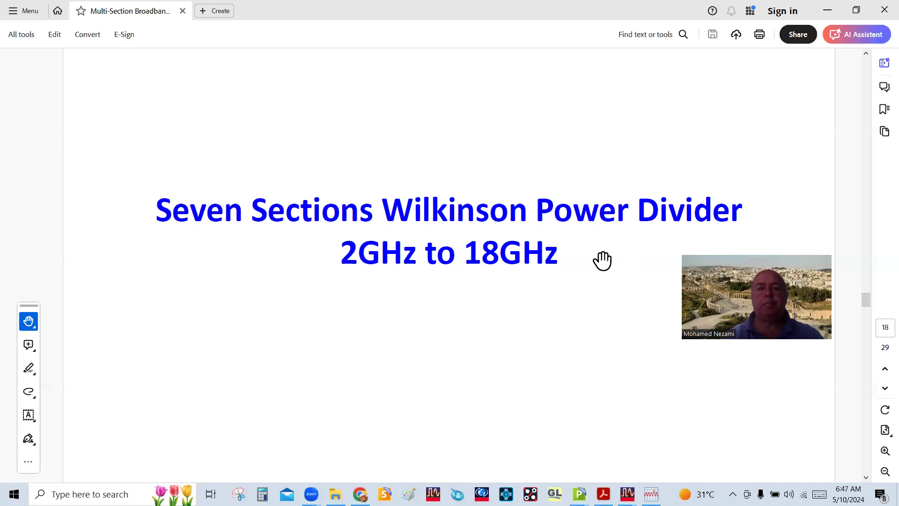